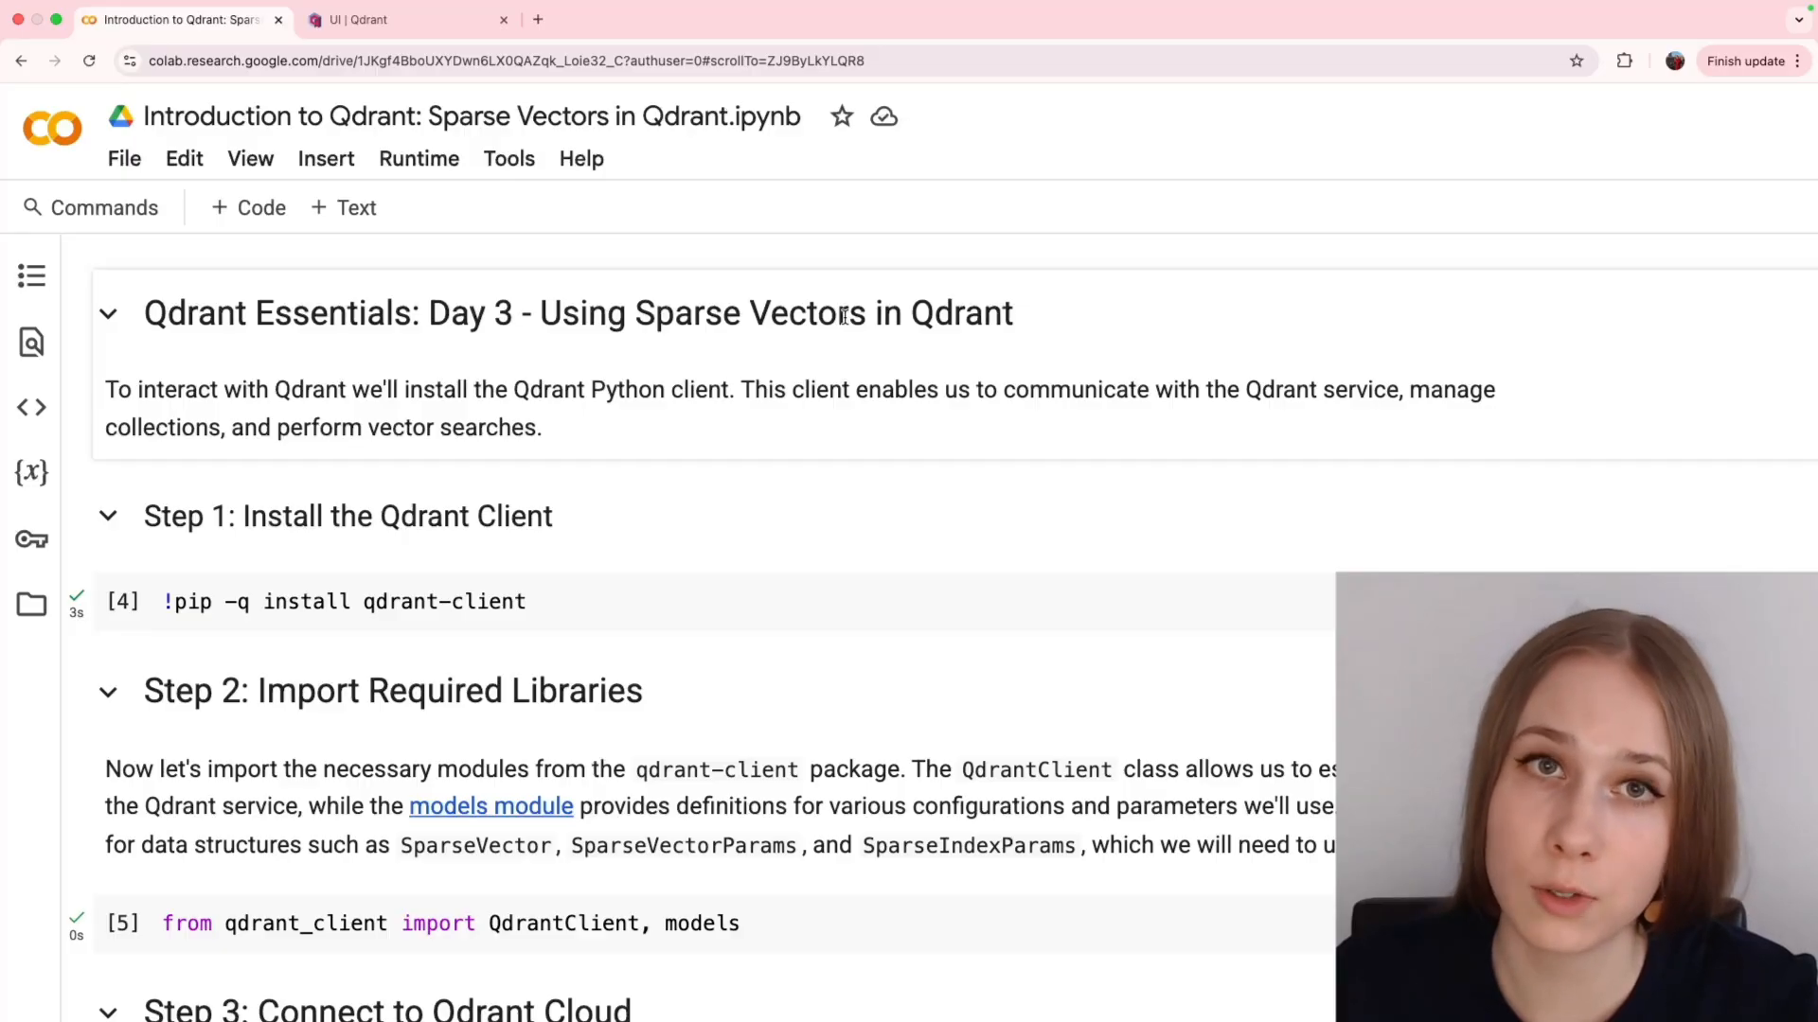
scroll(849, 316, "down", 3)
scroll(849, 315, "down", 5)
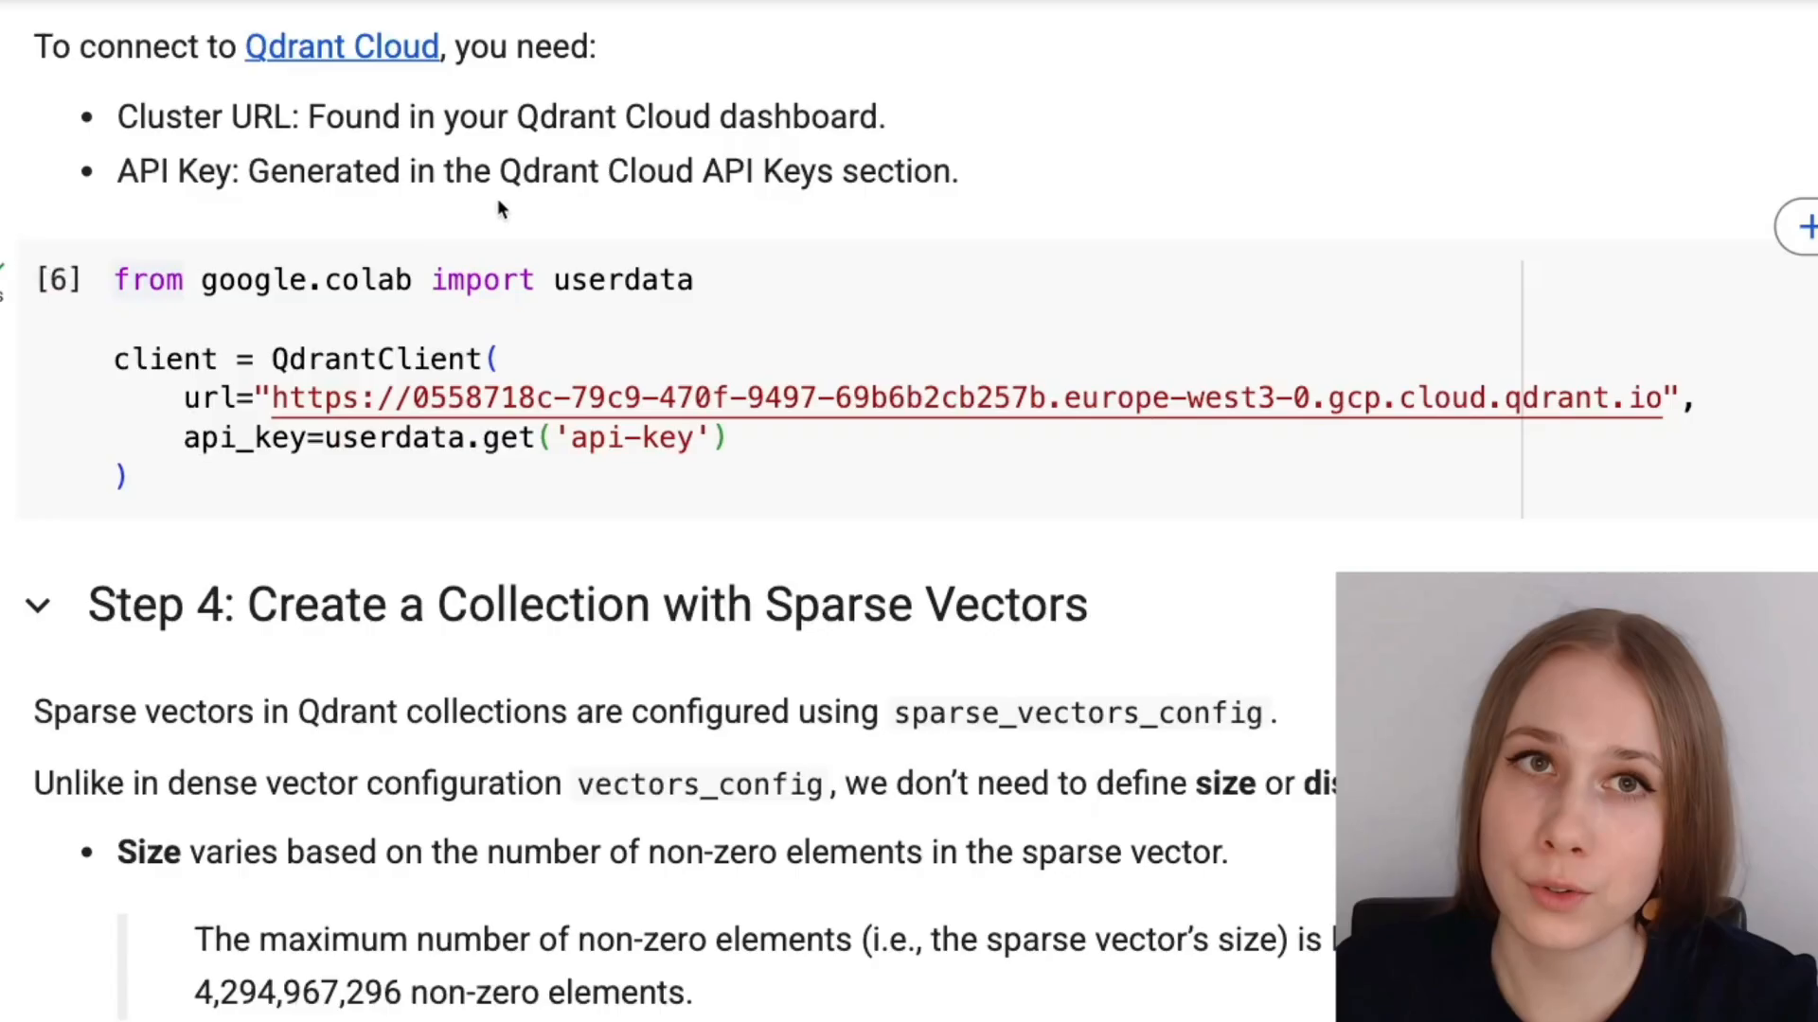
Switch to the Qdrant cluster dashboard after installing and connecting the client.
left_click(381, 20)
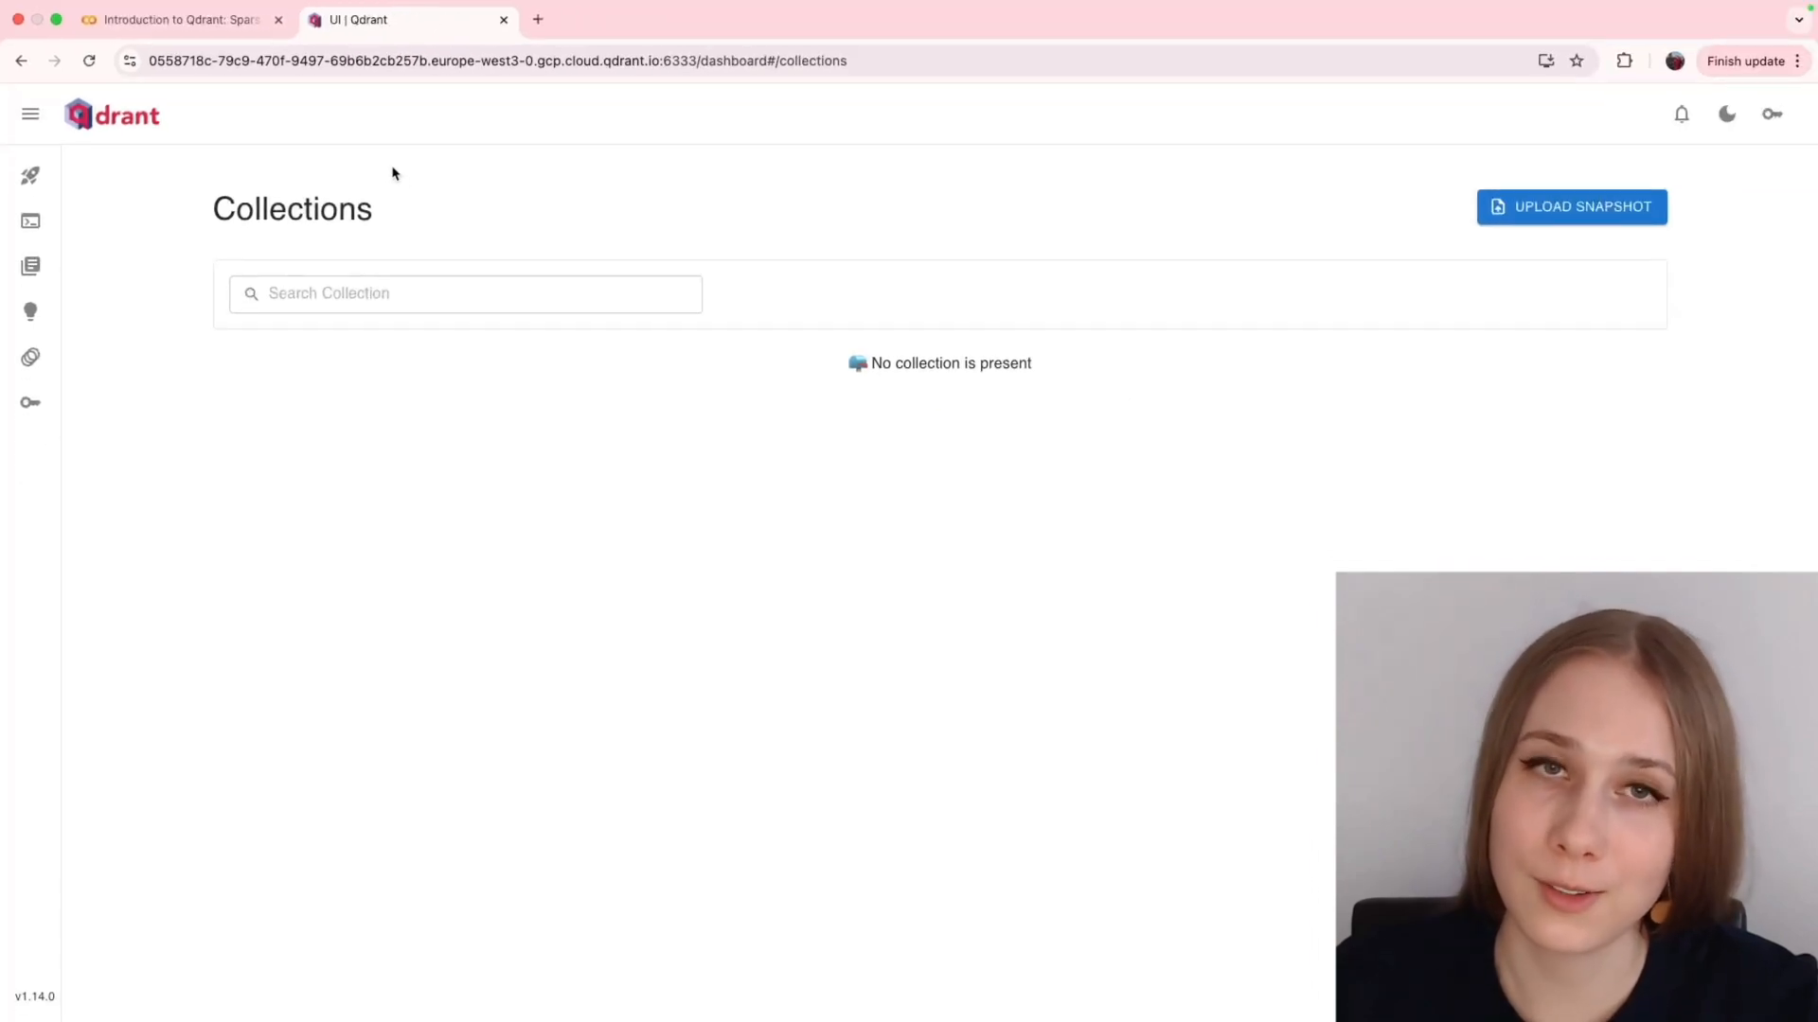
Return to the Colab notebook at Step 4 after seeing the empty Collections page.
left_click(227, 20)
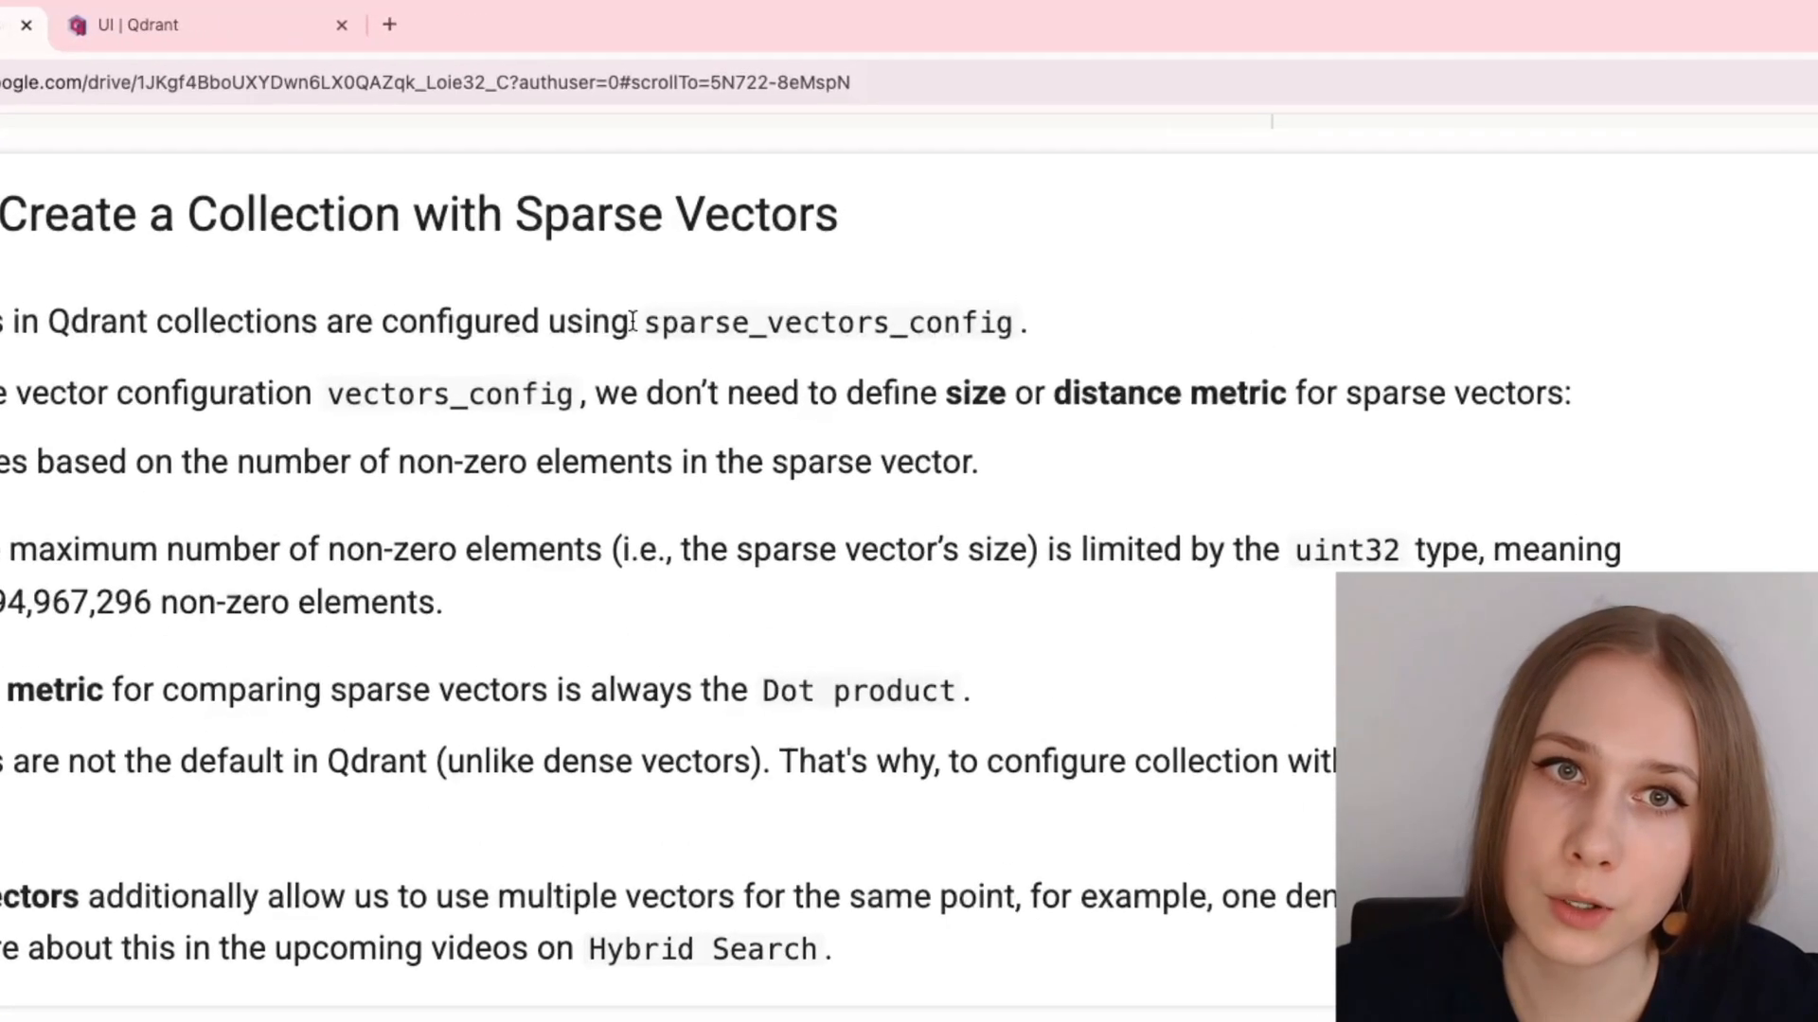
Highlight the Step 4 notes on sparse_vectors_config, size, distance metric and uint32 non-zero limit.
left_click_drag(1038, 323, 642, 323)
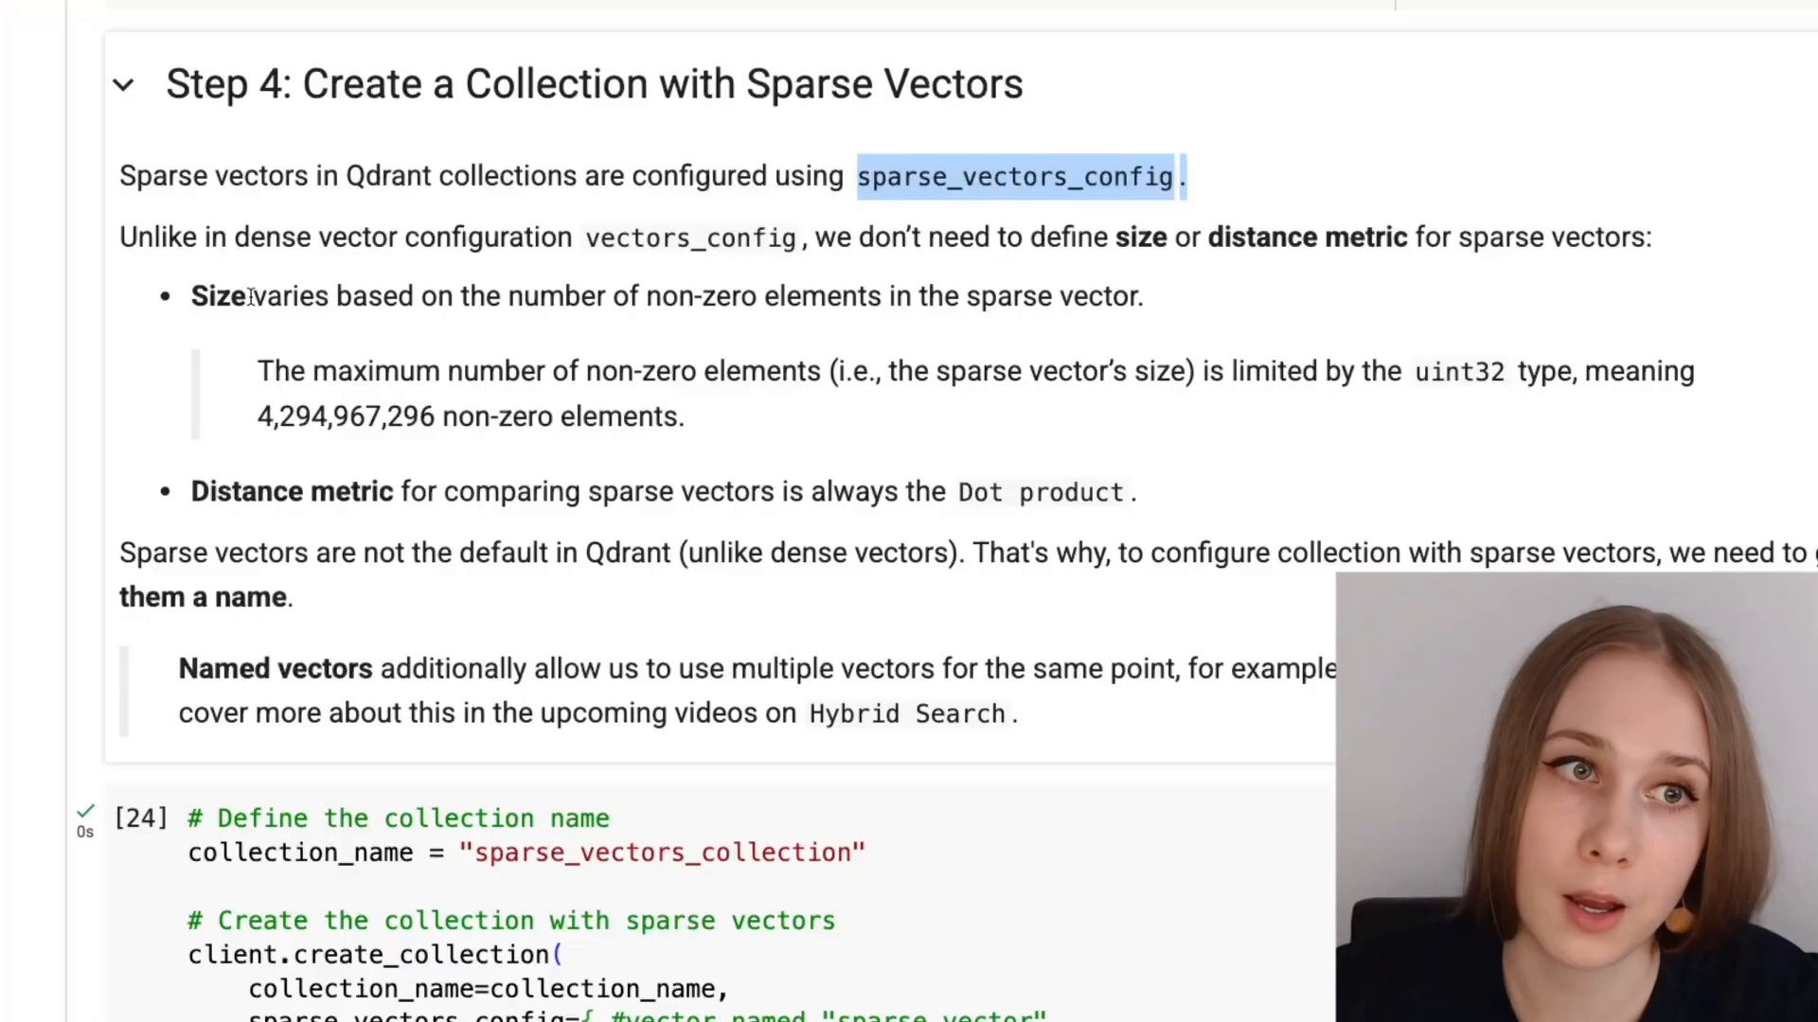
left_click_drag(146, 350, 71, 352)
left_click_drag(191, 491, 394, 492)
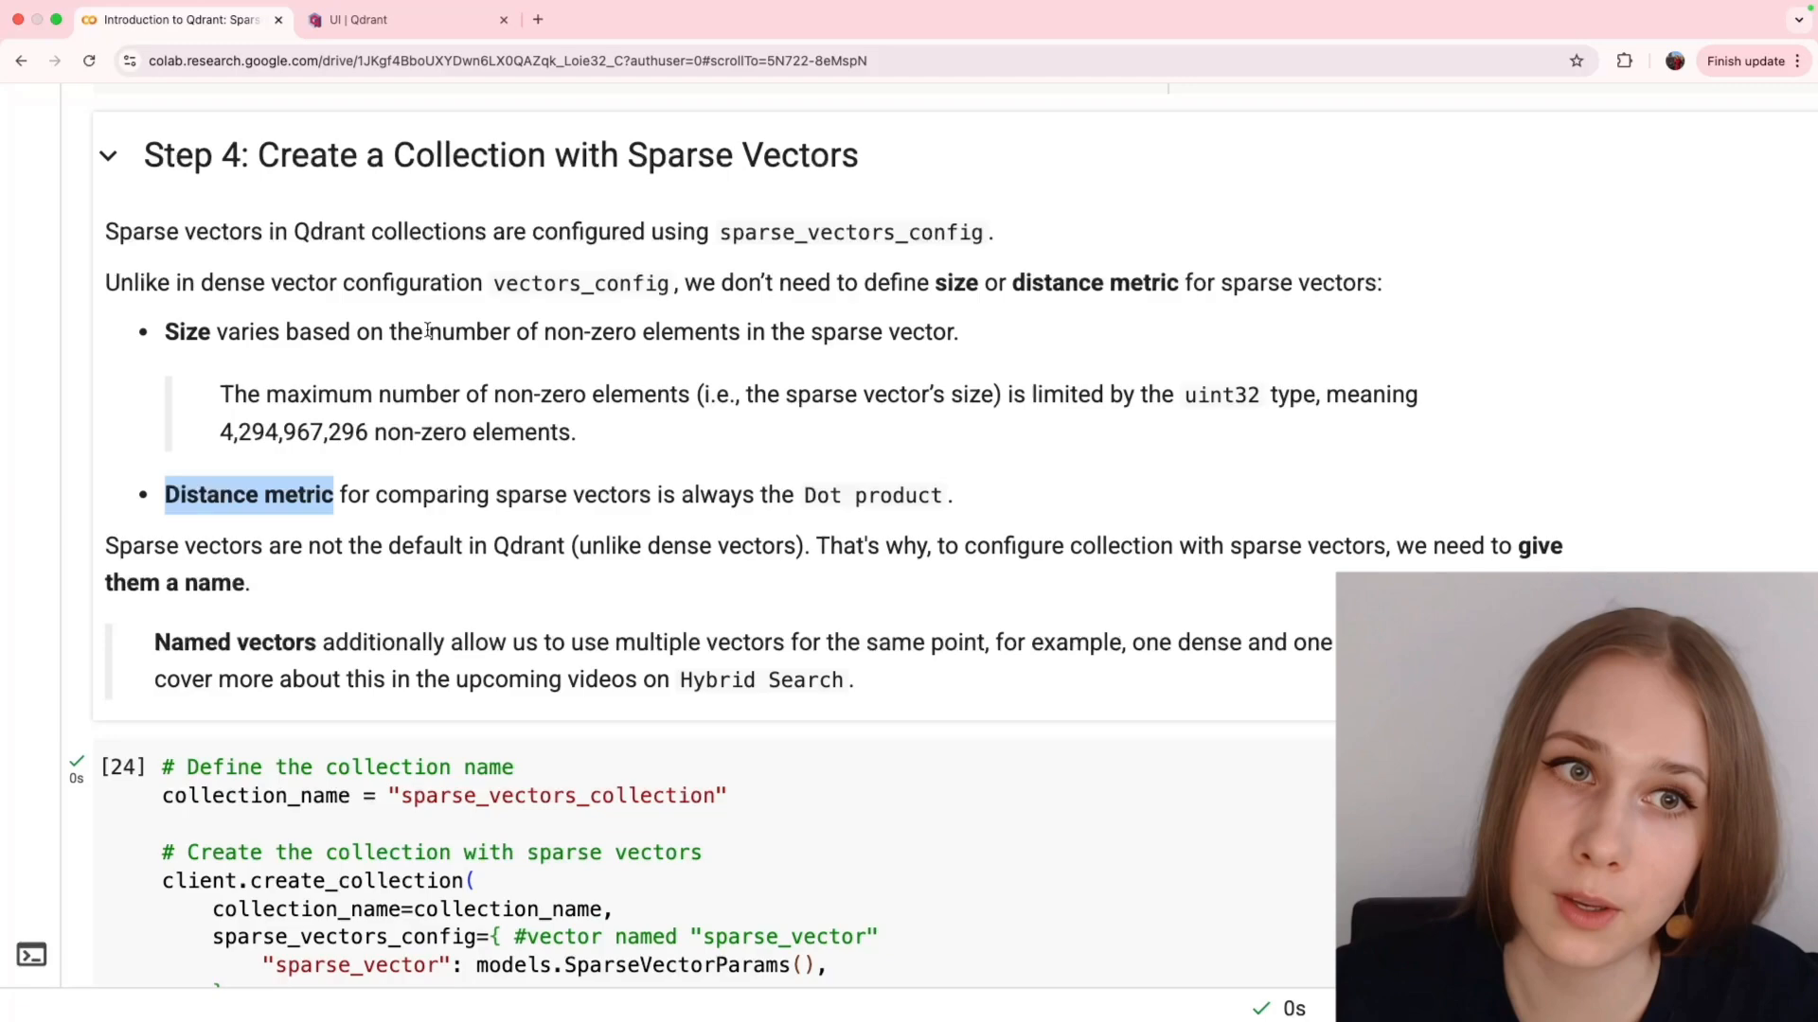
left_click_drag(428, 330, 741, 331)
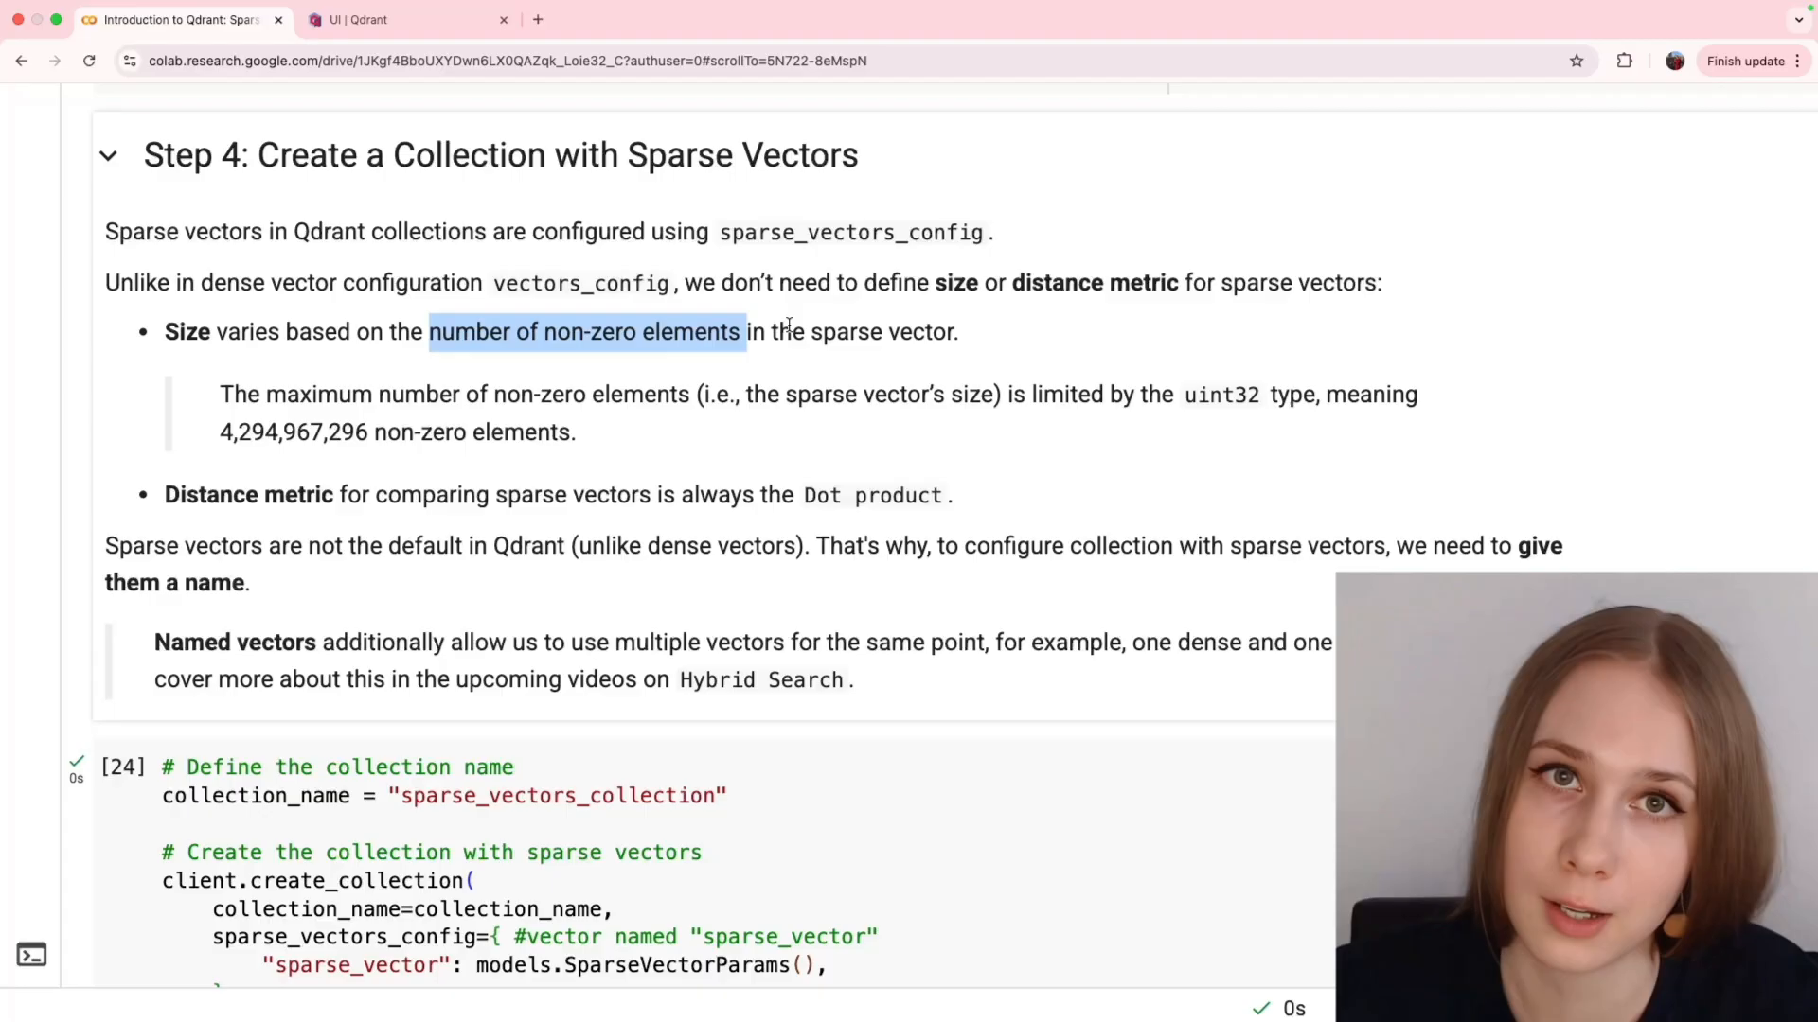
left_click_drag(165, 494, 338, 494)
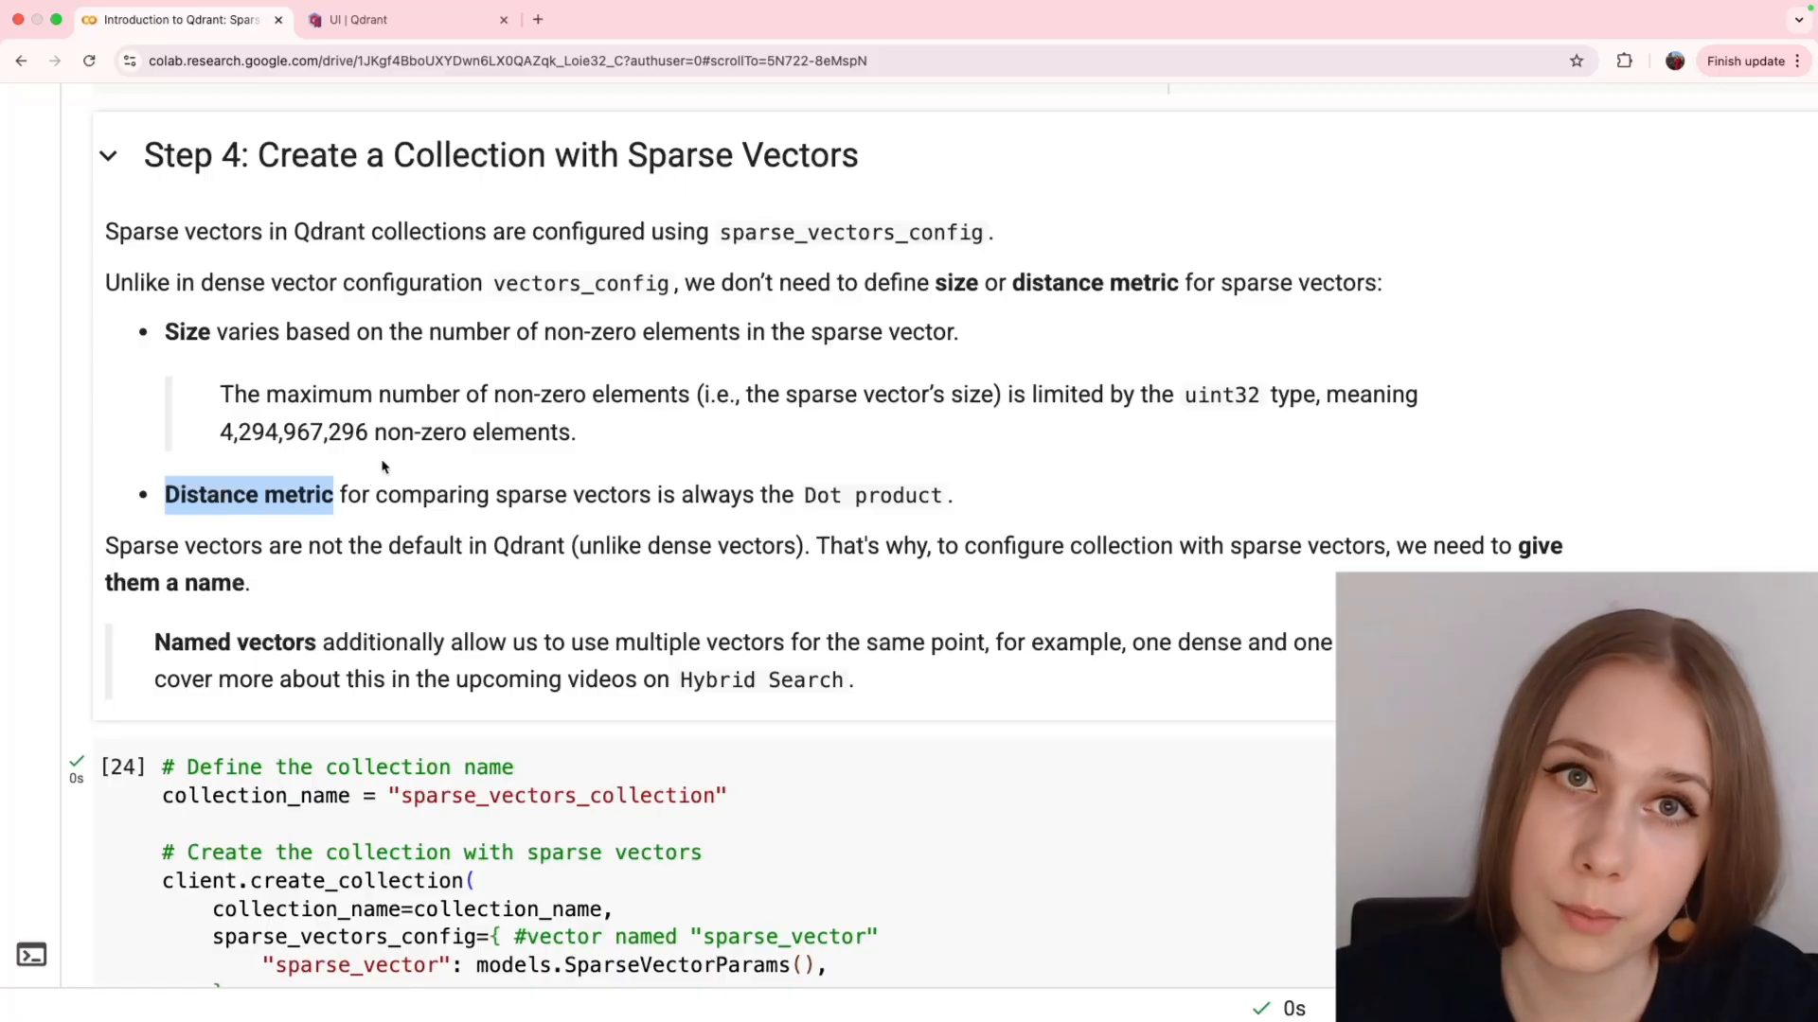
left_click_drag(210, 390, 694, 391)
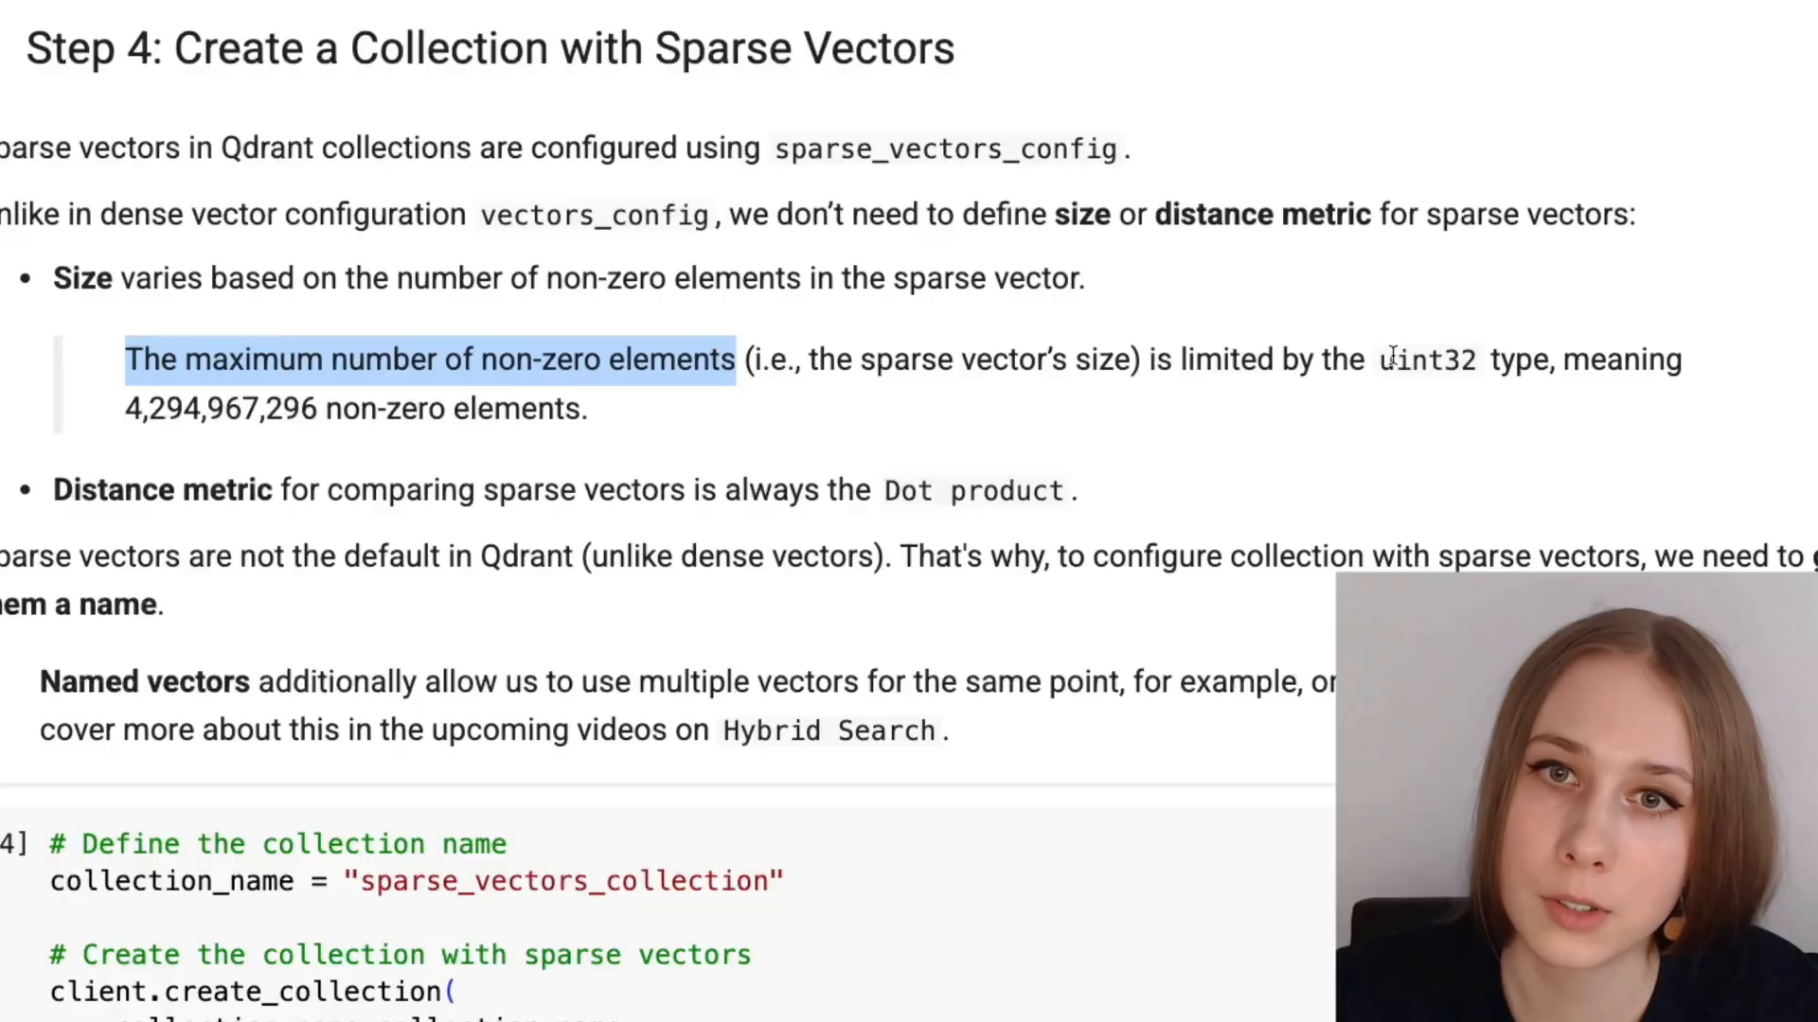
double_click(1425, 360)
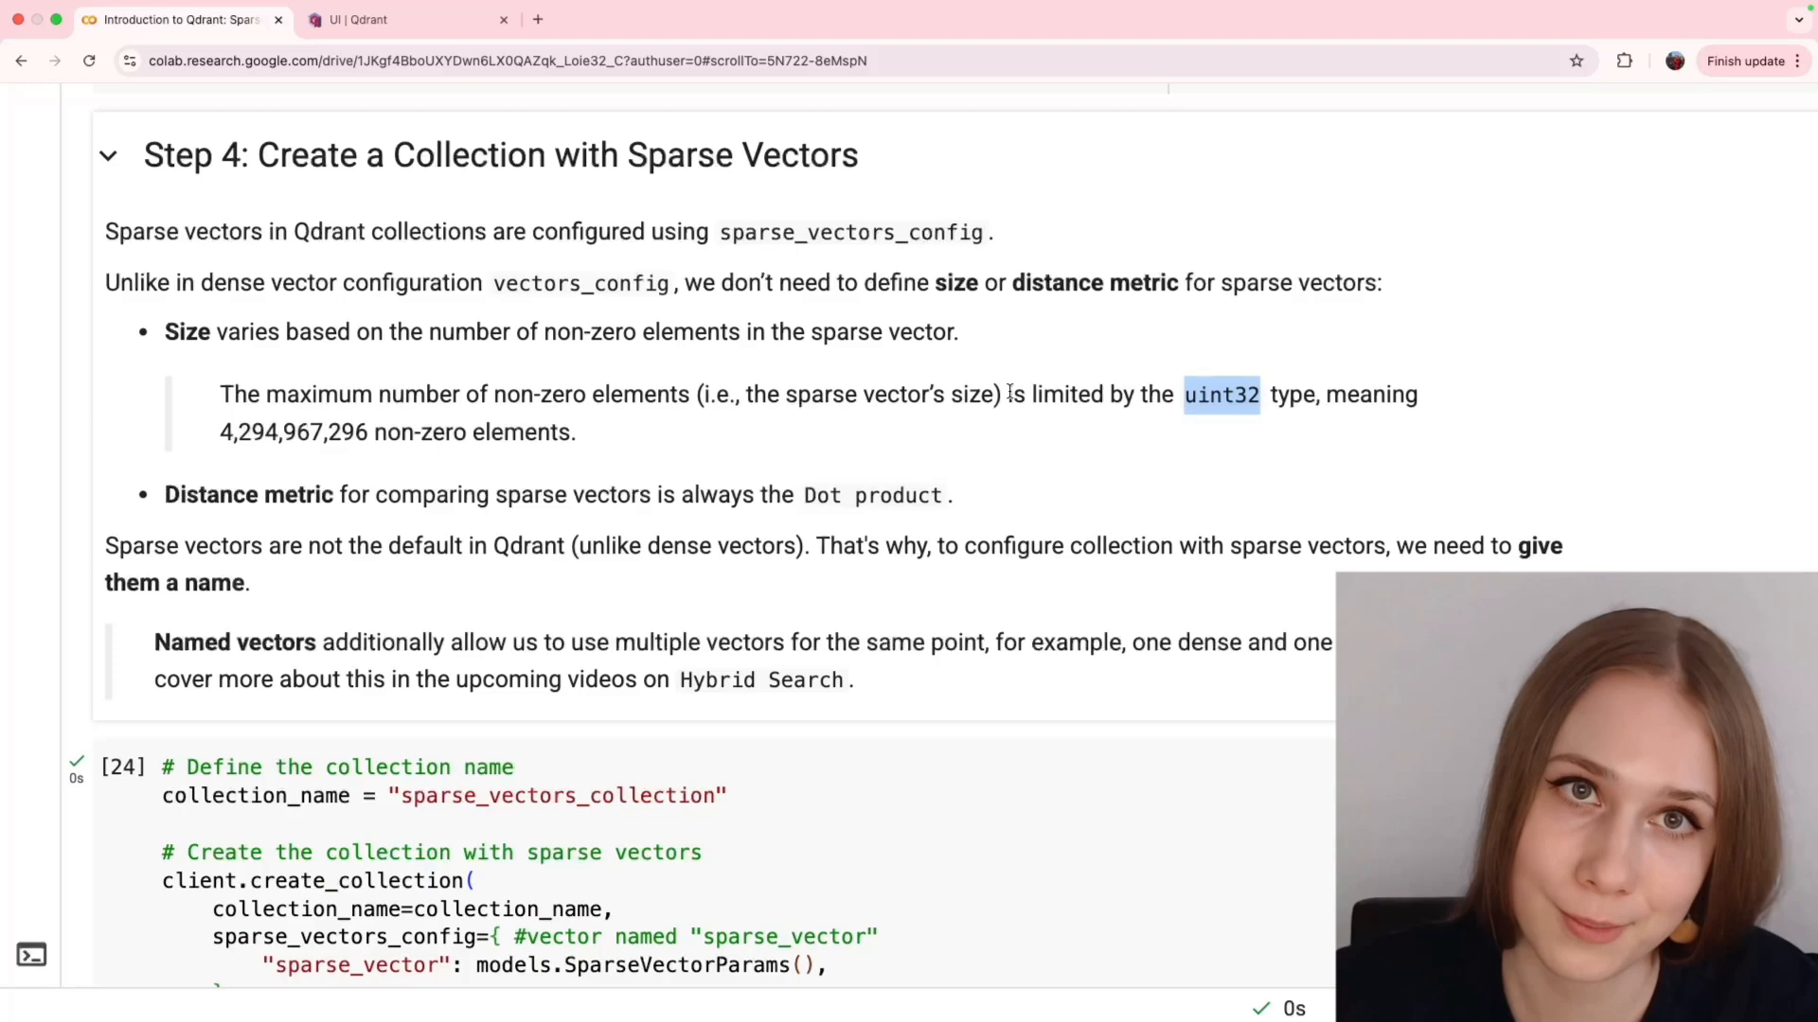
scroll(811, 404, "down", 3)
scroll(810, 405, "down", 1)
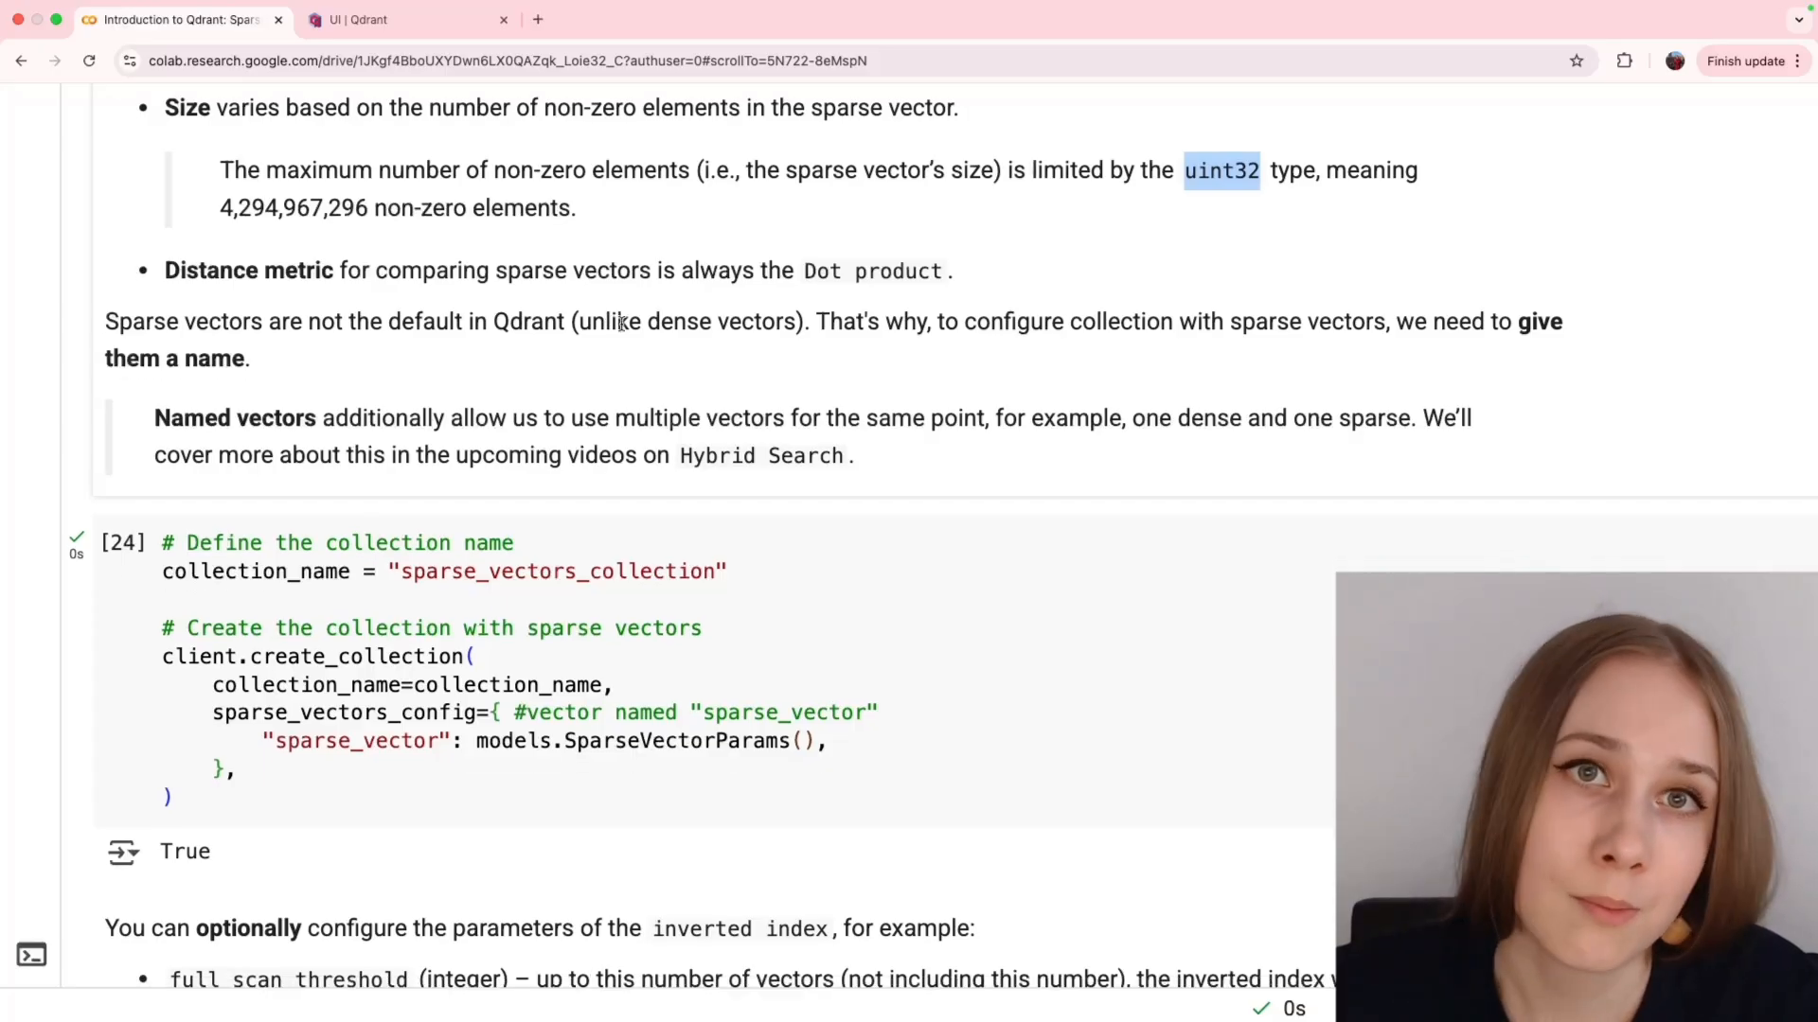
scroll(609, 325, "down", 3)
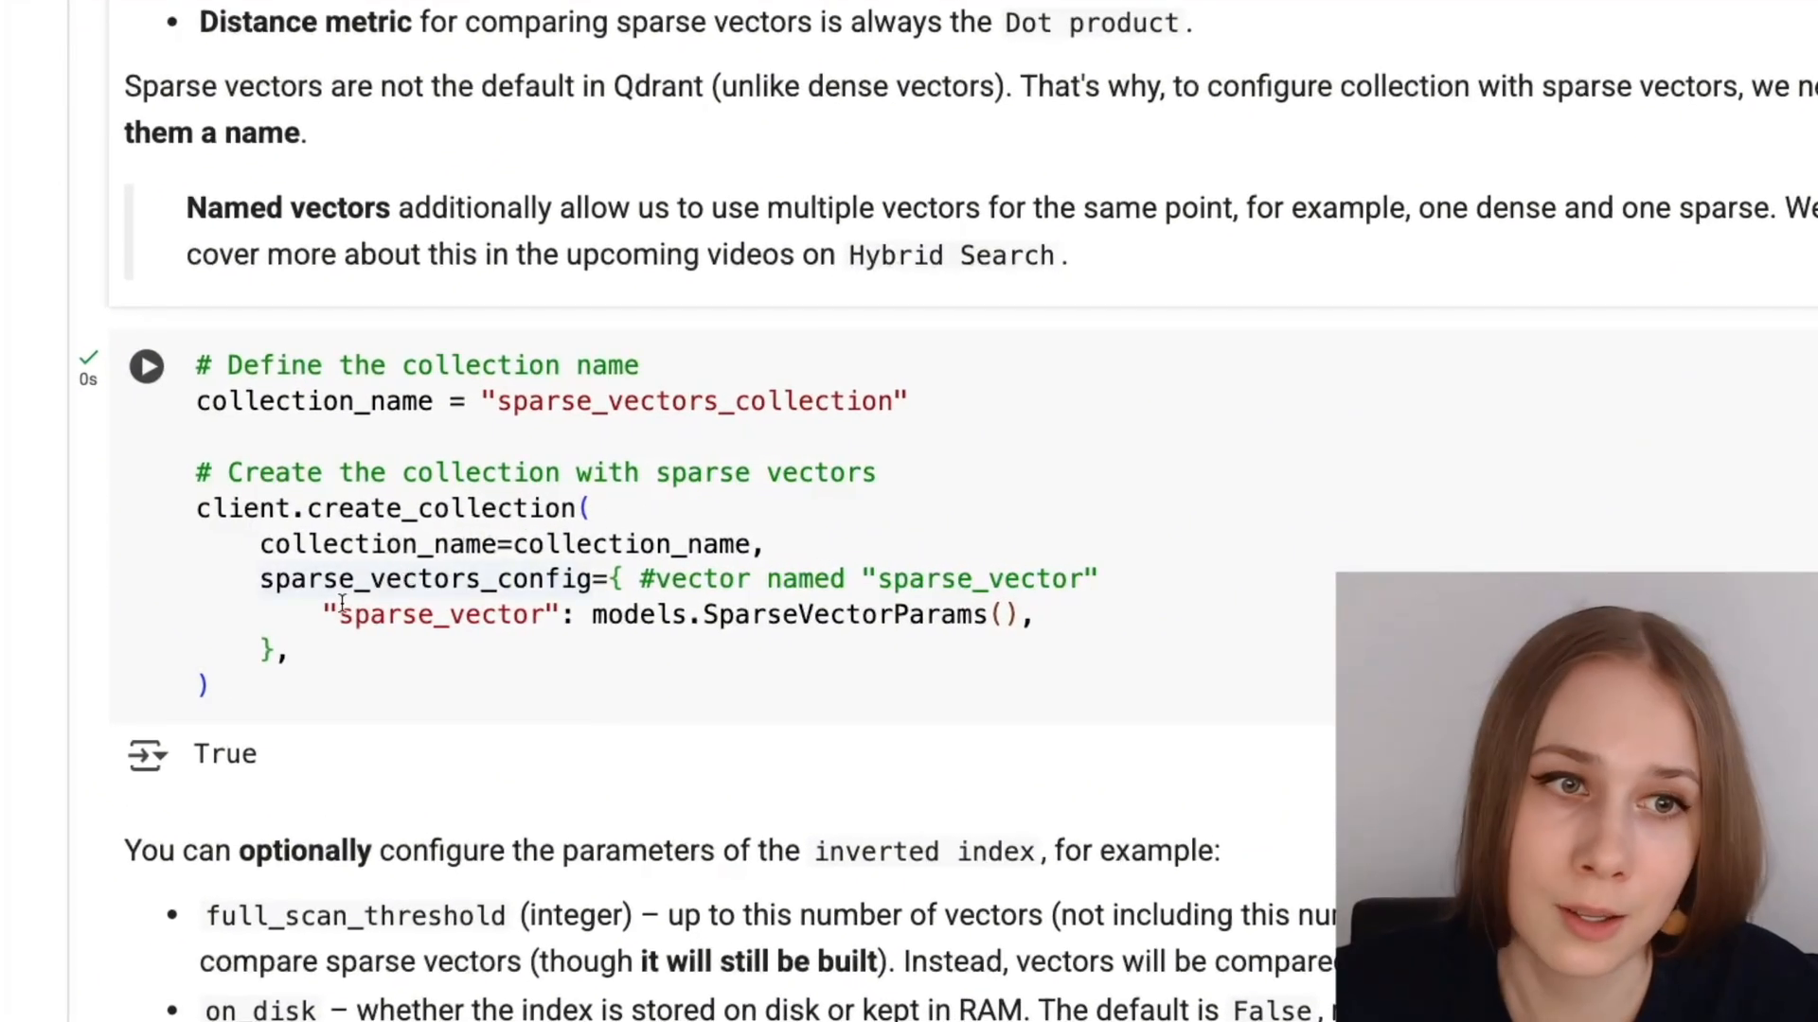
Highlight sparse_vector and models.SparseVectorParams() in the code and run the create_collection cell.
left_click_drag(324, 613, 569, 614)
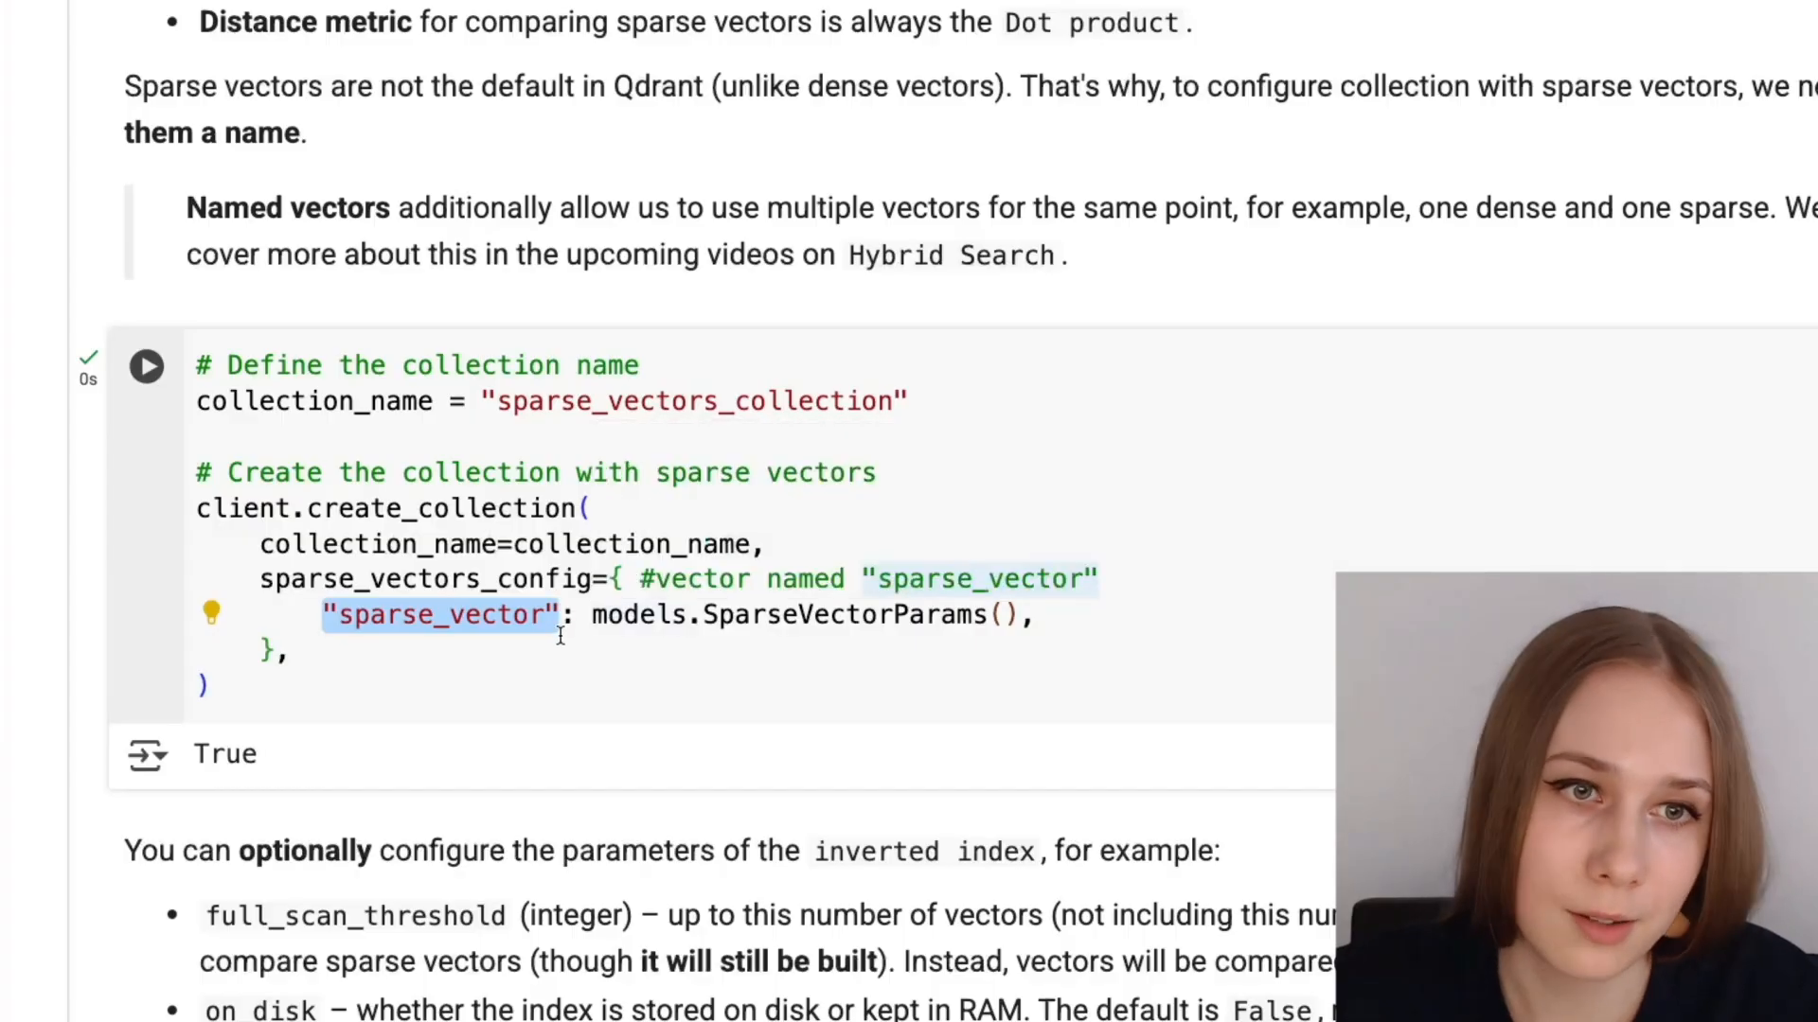
left_click_drag(592, 614, 1020, 614)
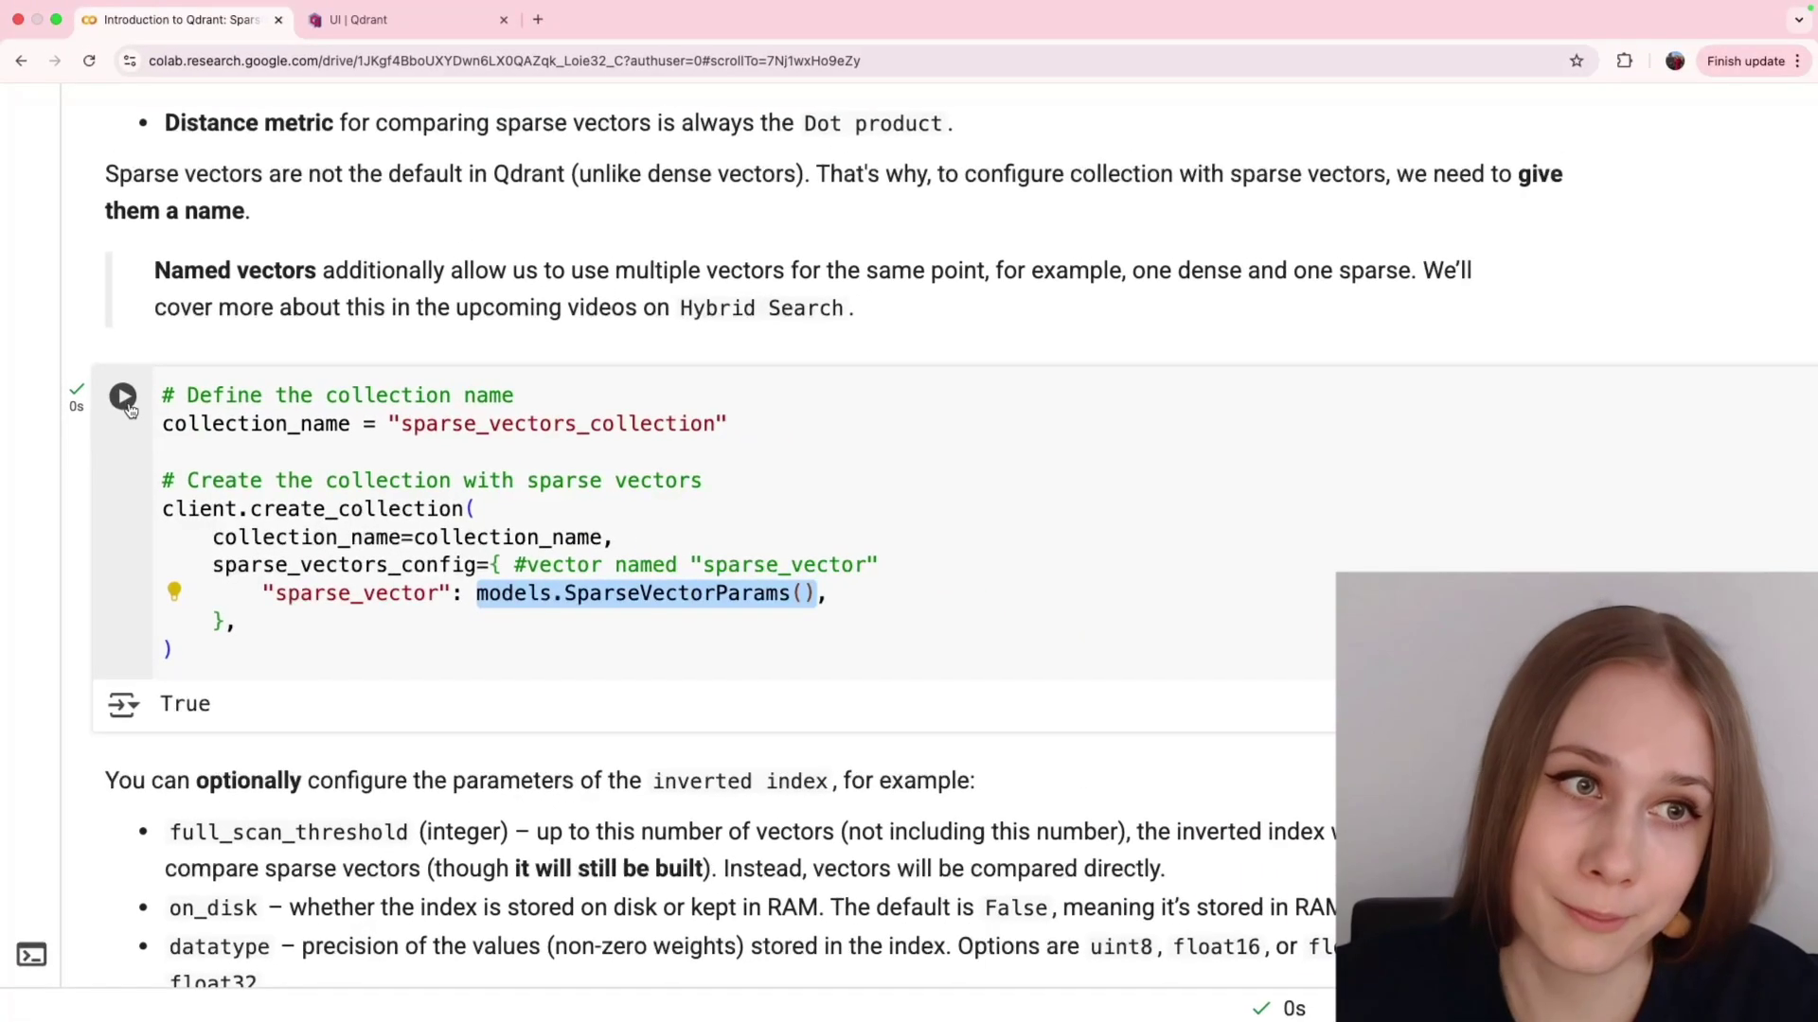
left_click(123, 398)
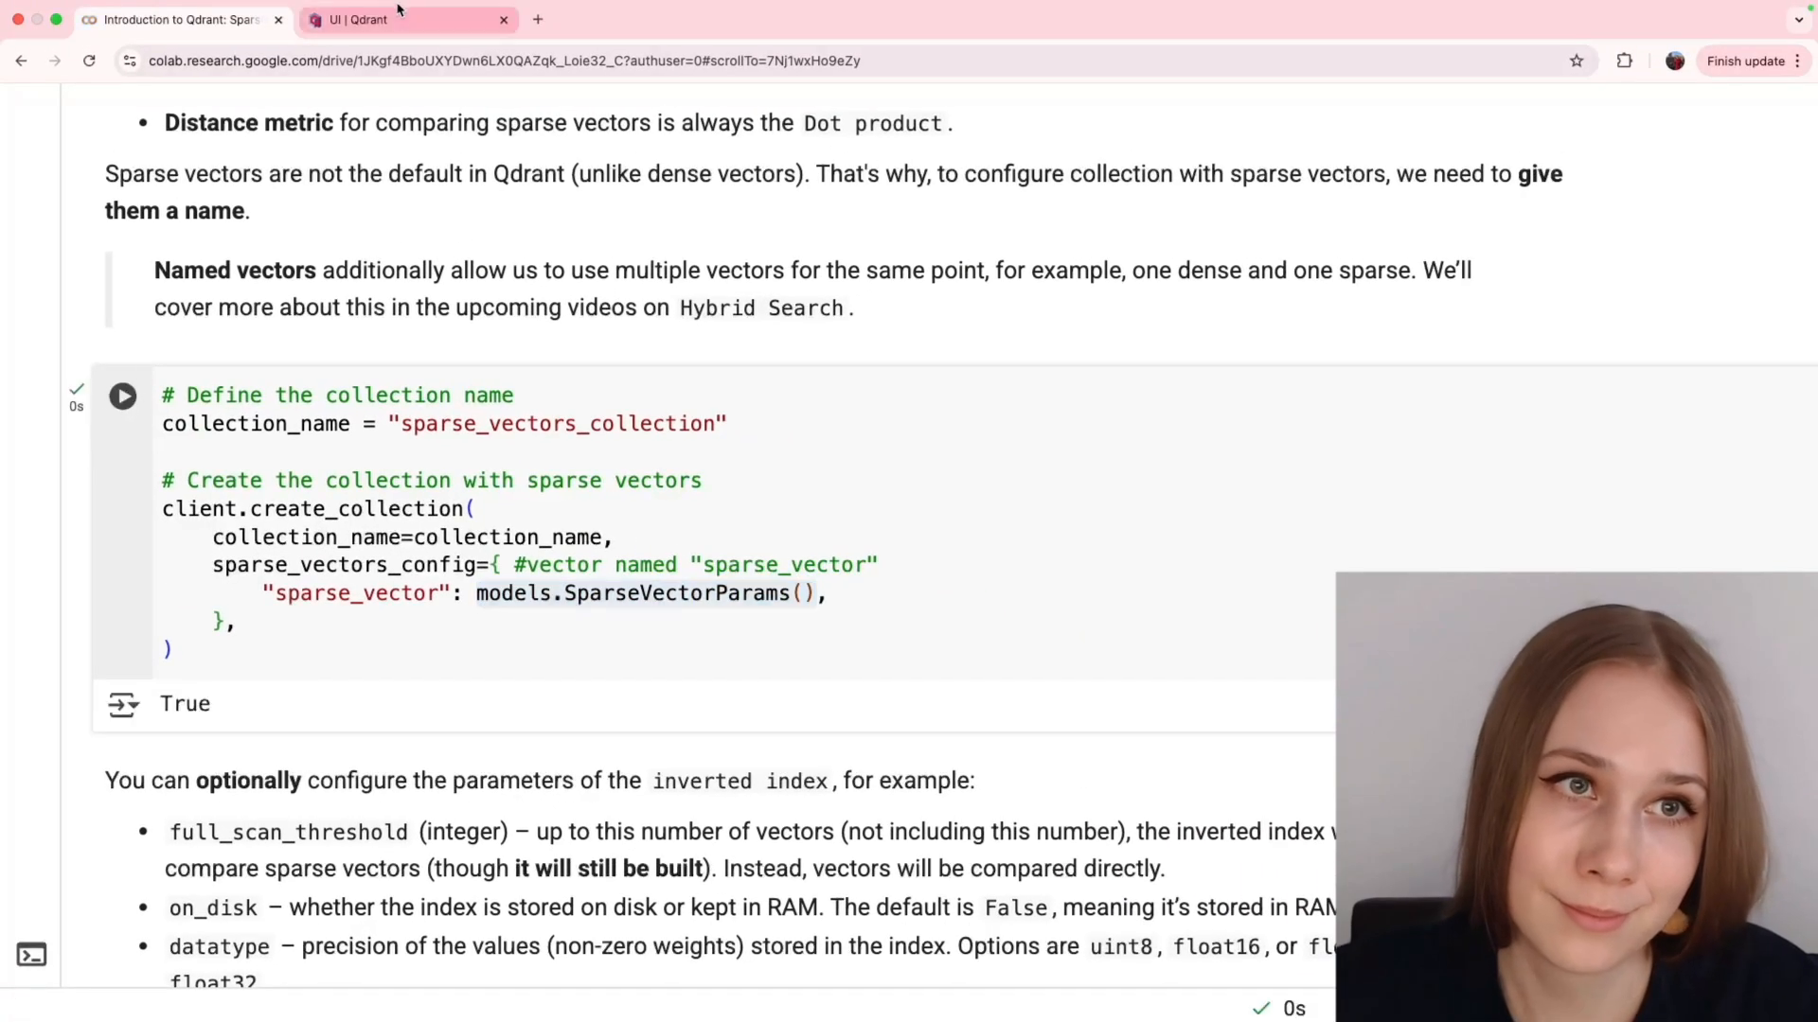
Verify in the Qdrant dashboard that sparse_vectors_collection is listed with green status.
left_click(363, 19)
left_click(38, 305)
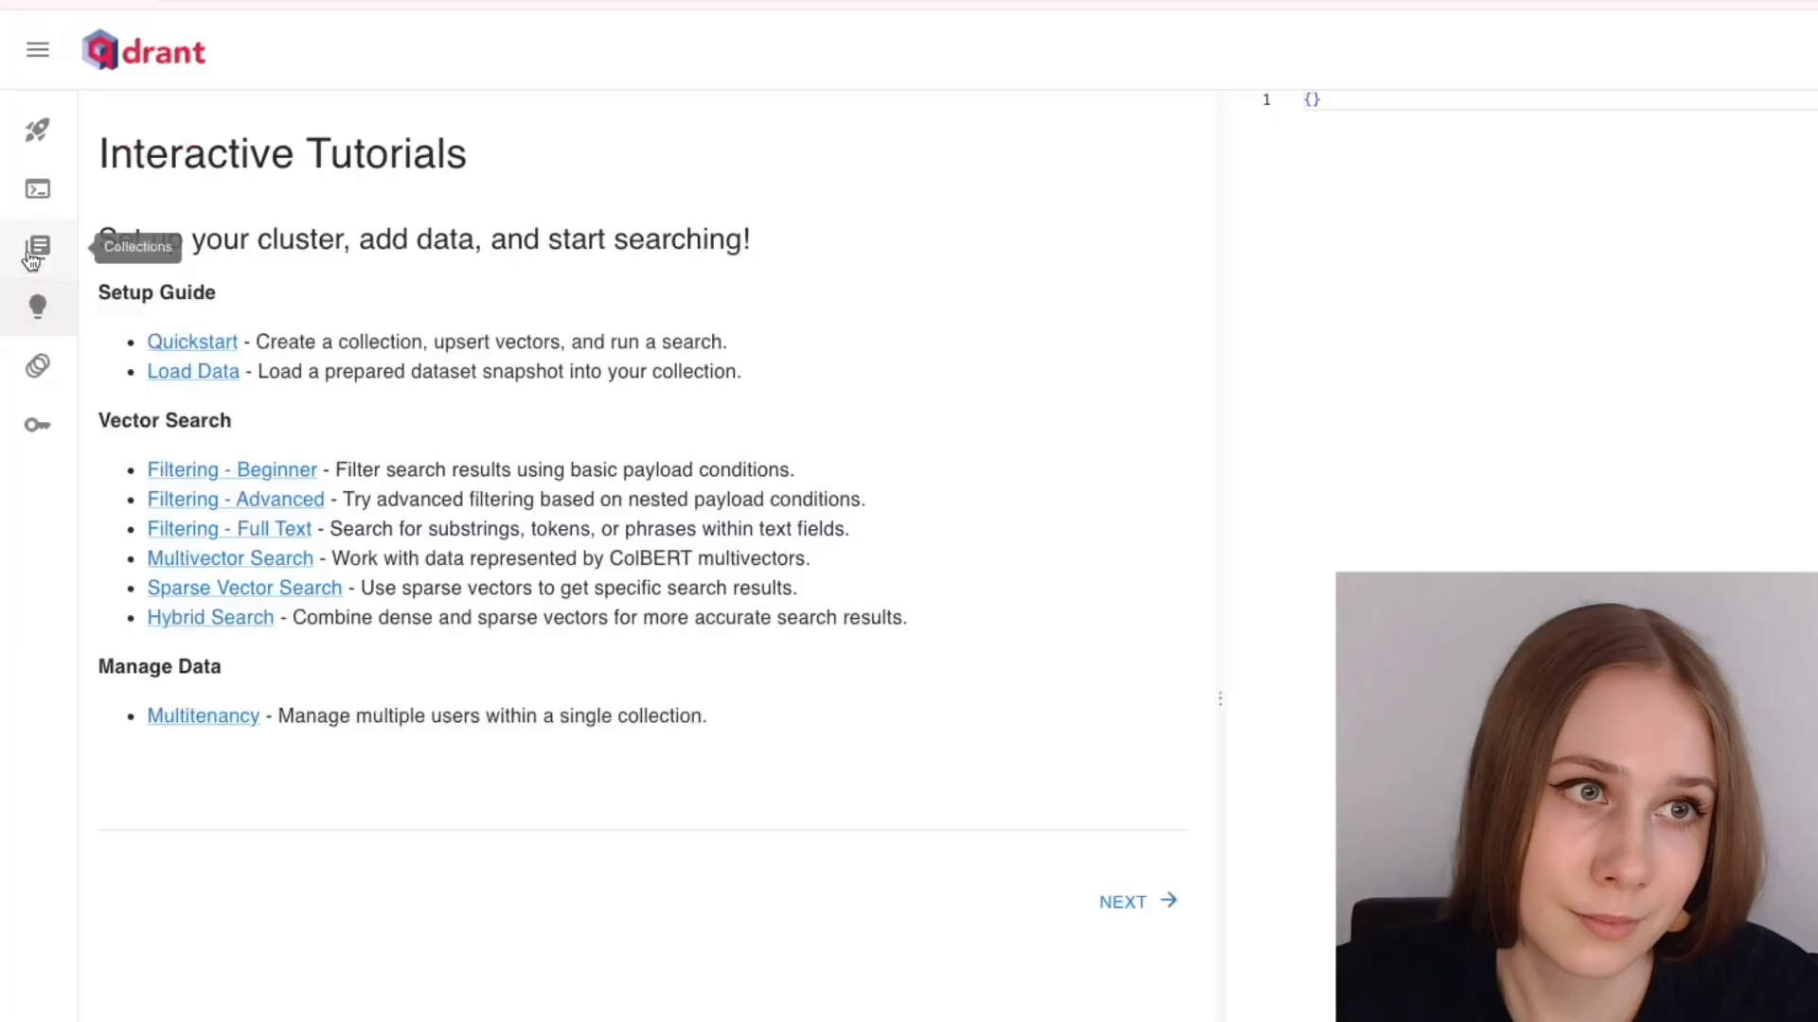
left_click(36, 247)
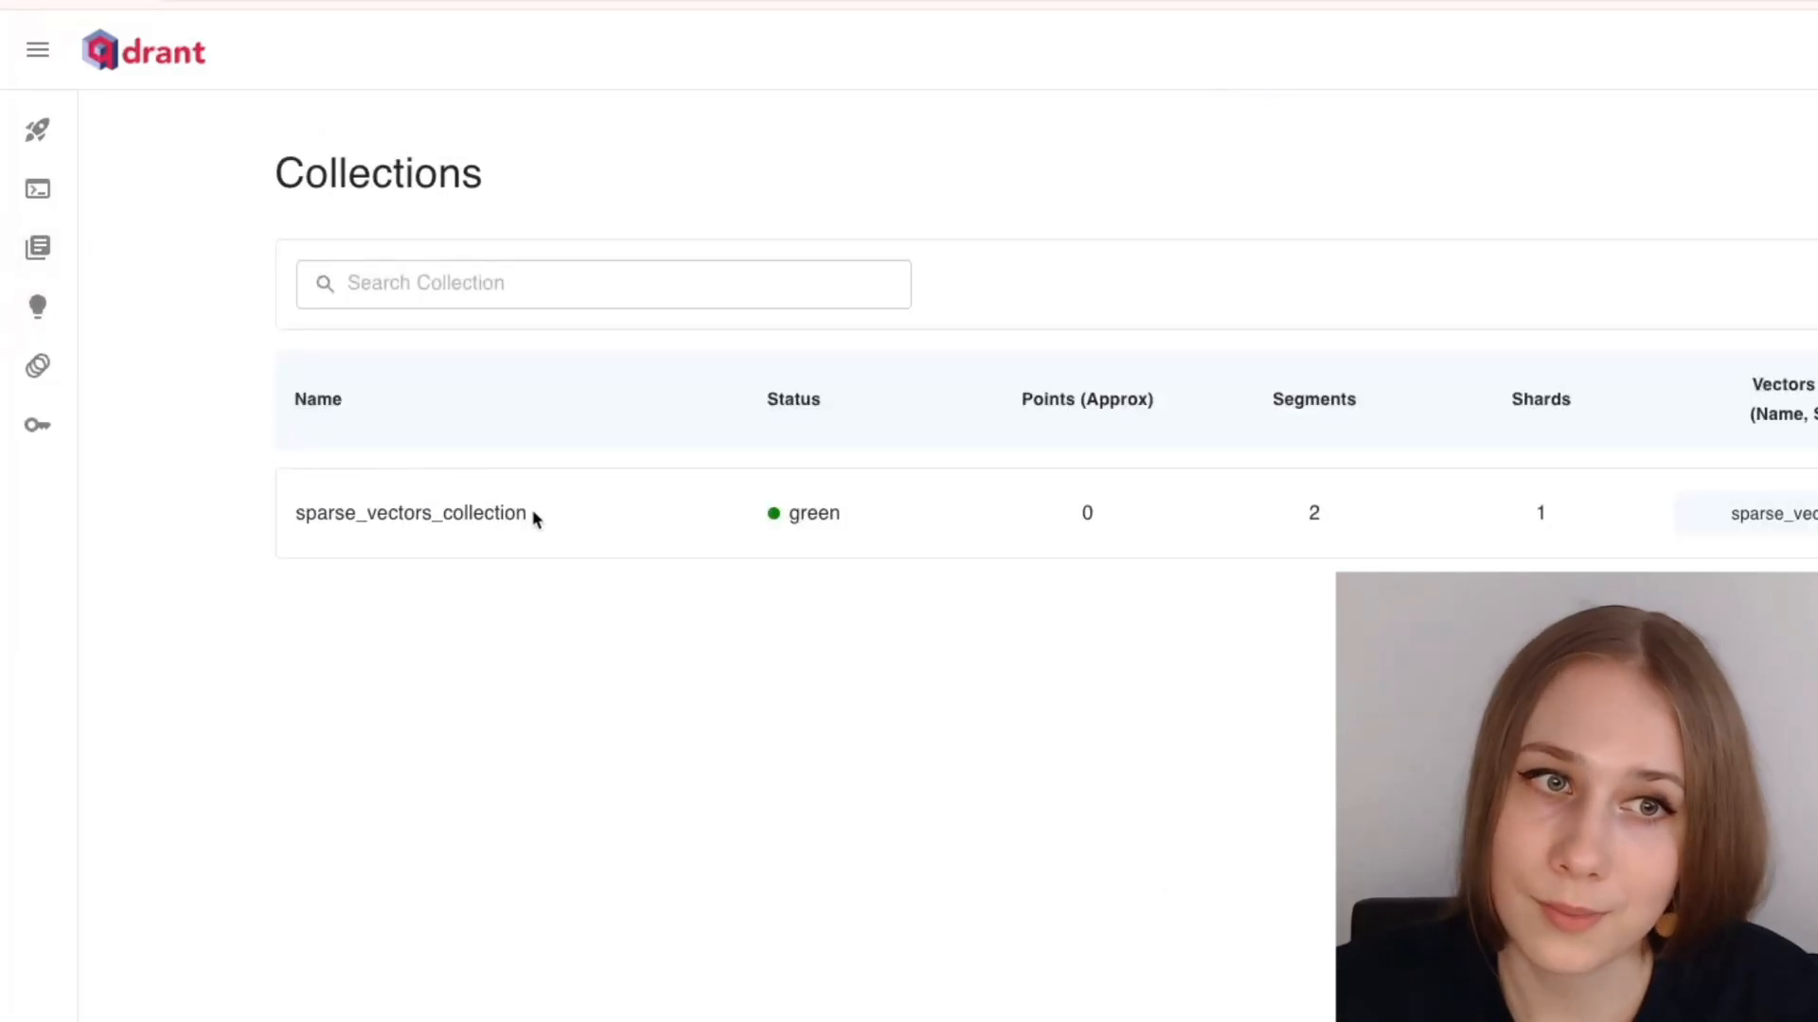
left_click_drag(534, 517, 249, 530)
key("ctrl+Tab")
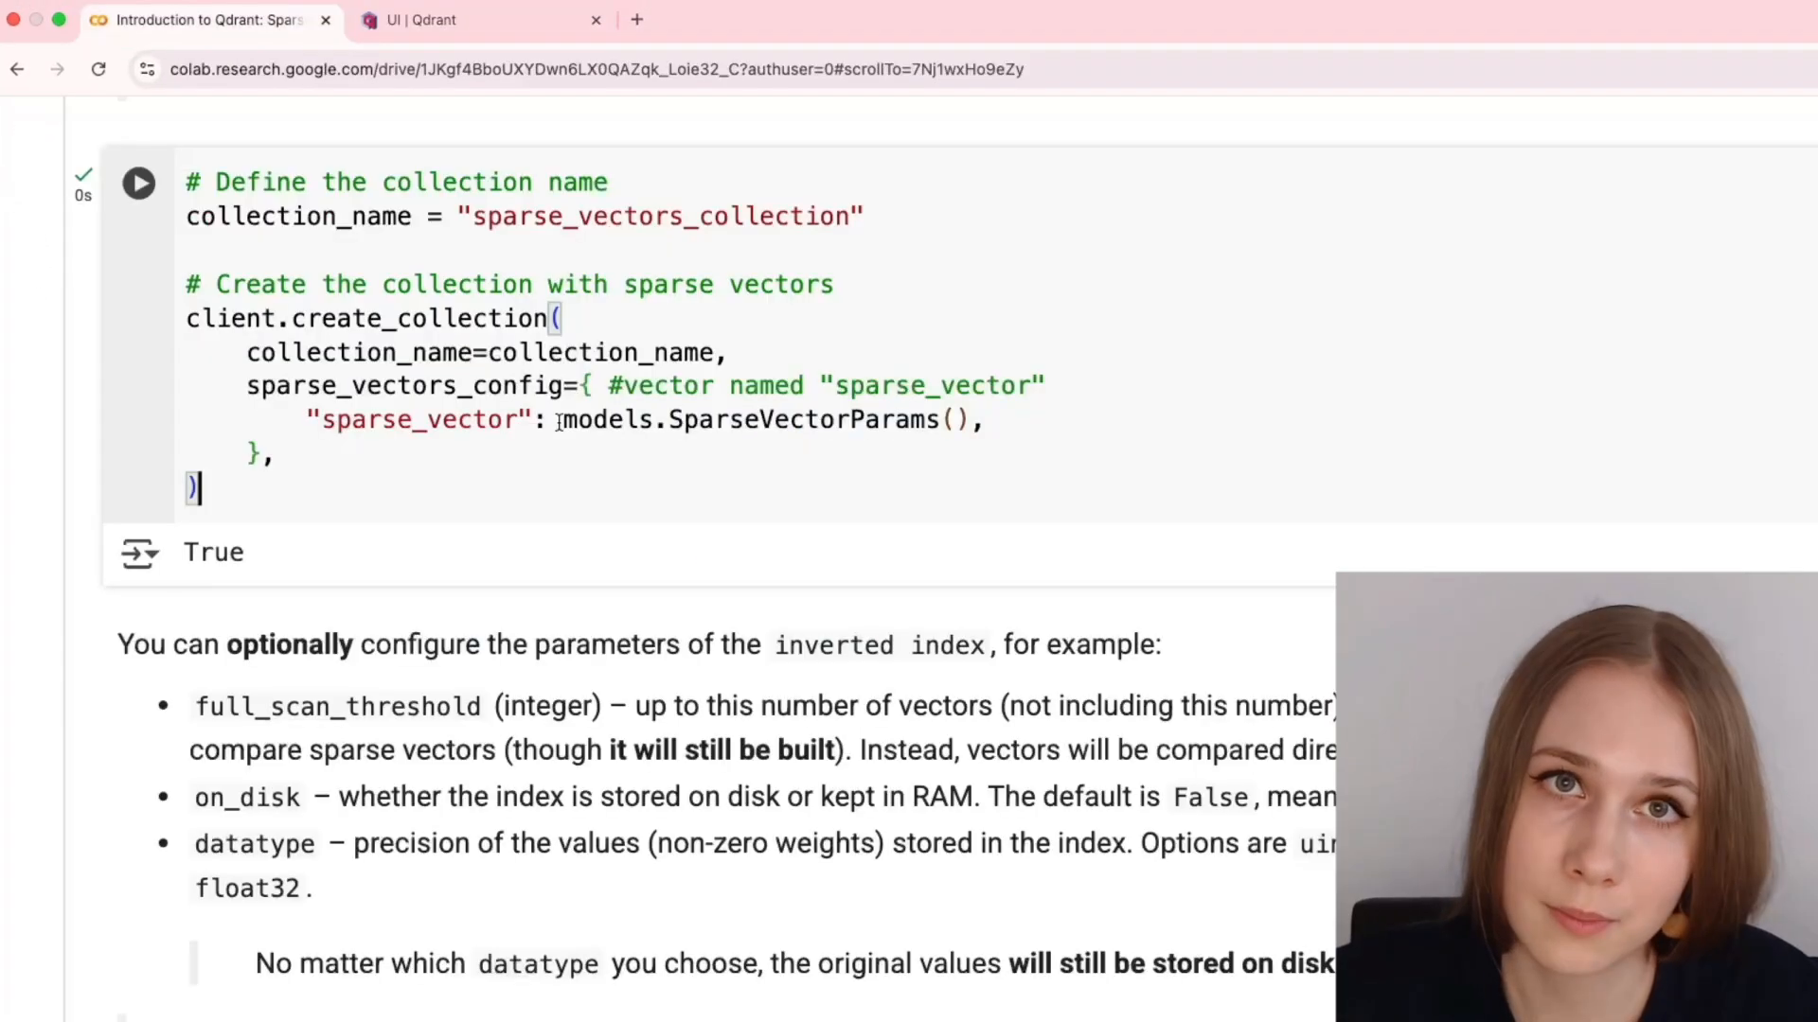
left_click_drag(558, 419, 970, 419)
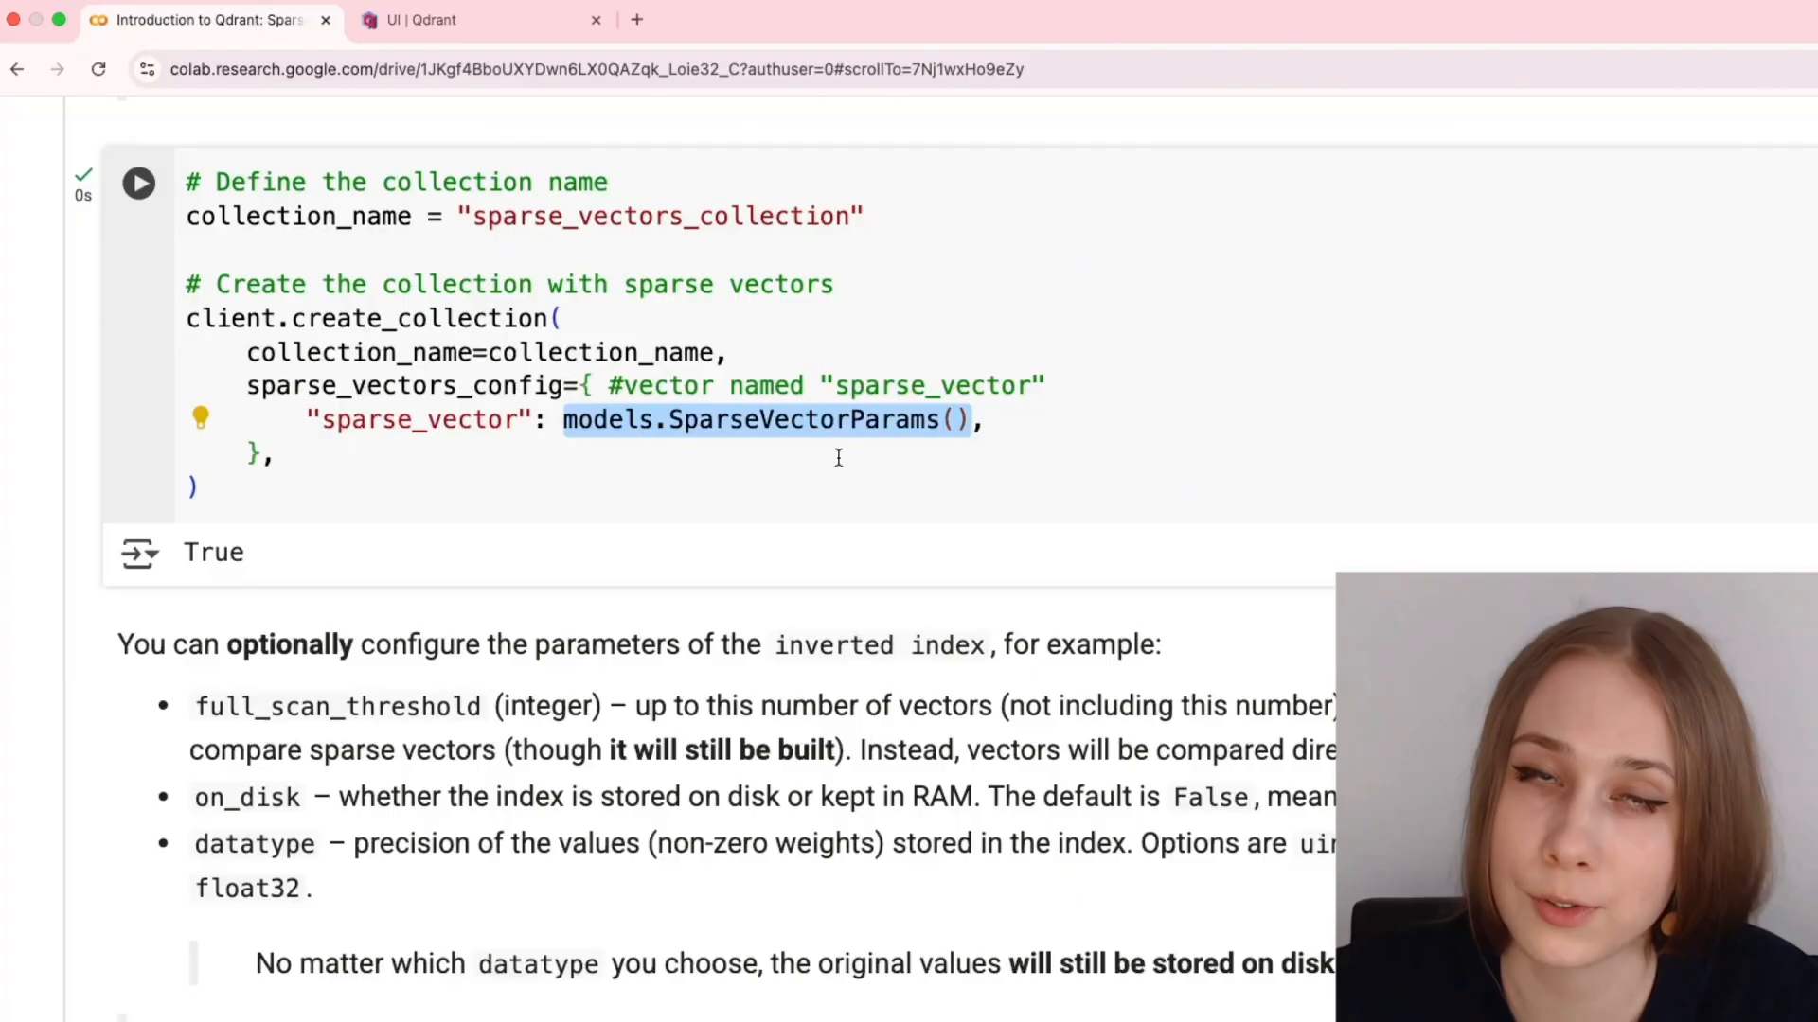
scroll(838, 458, "down", 2)
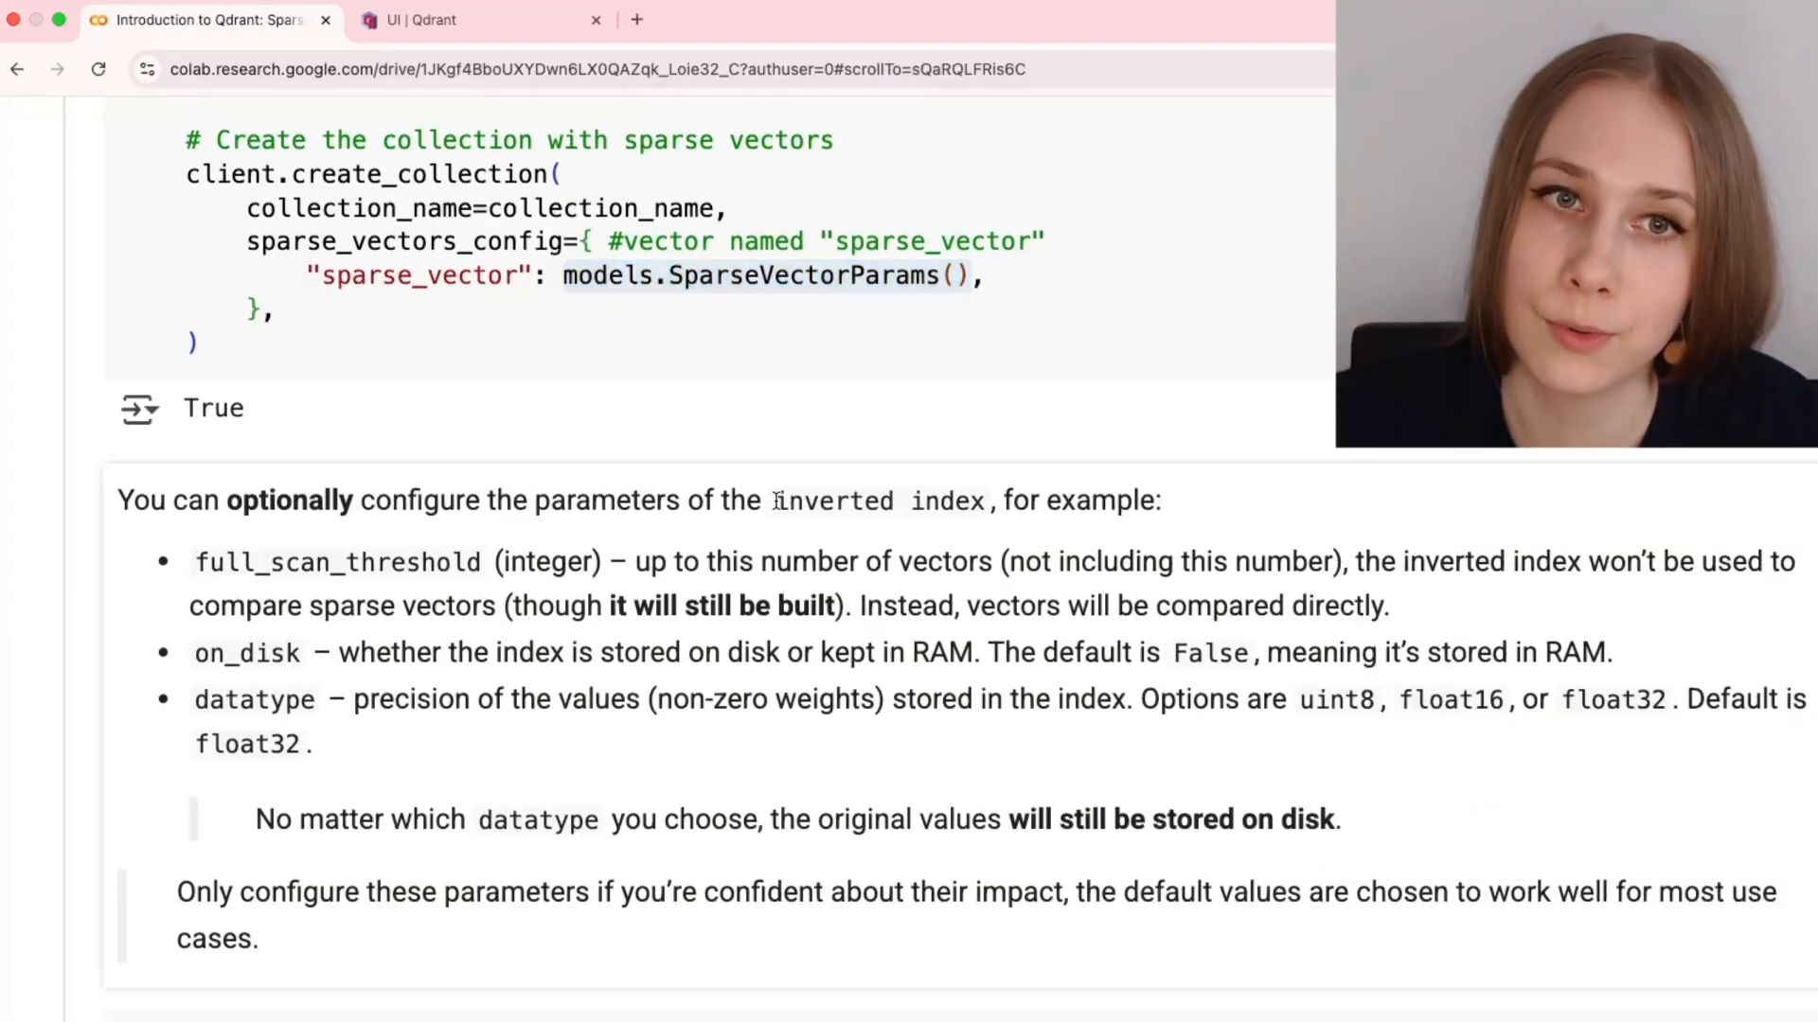
left_click_drag(776, 500, 995, 501)
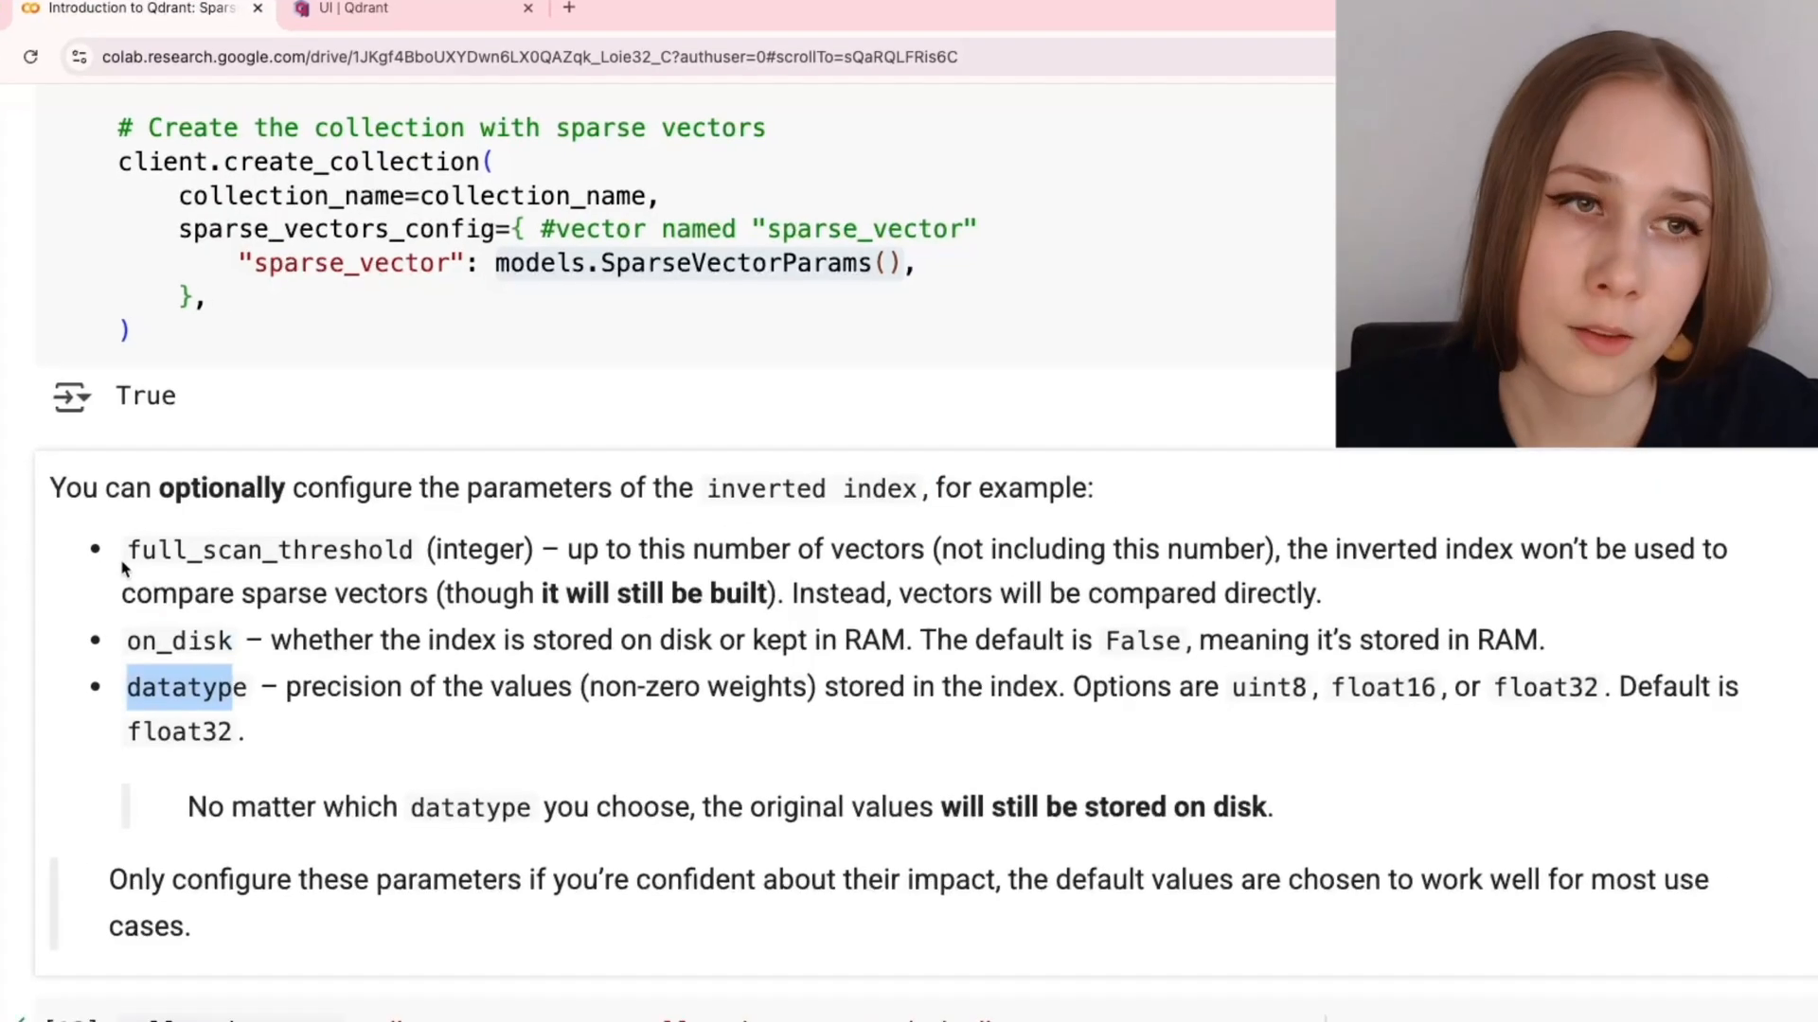
left_click_drag(123, 550, 414, 559)
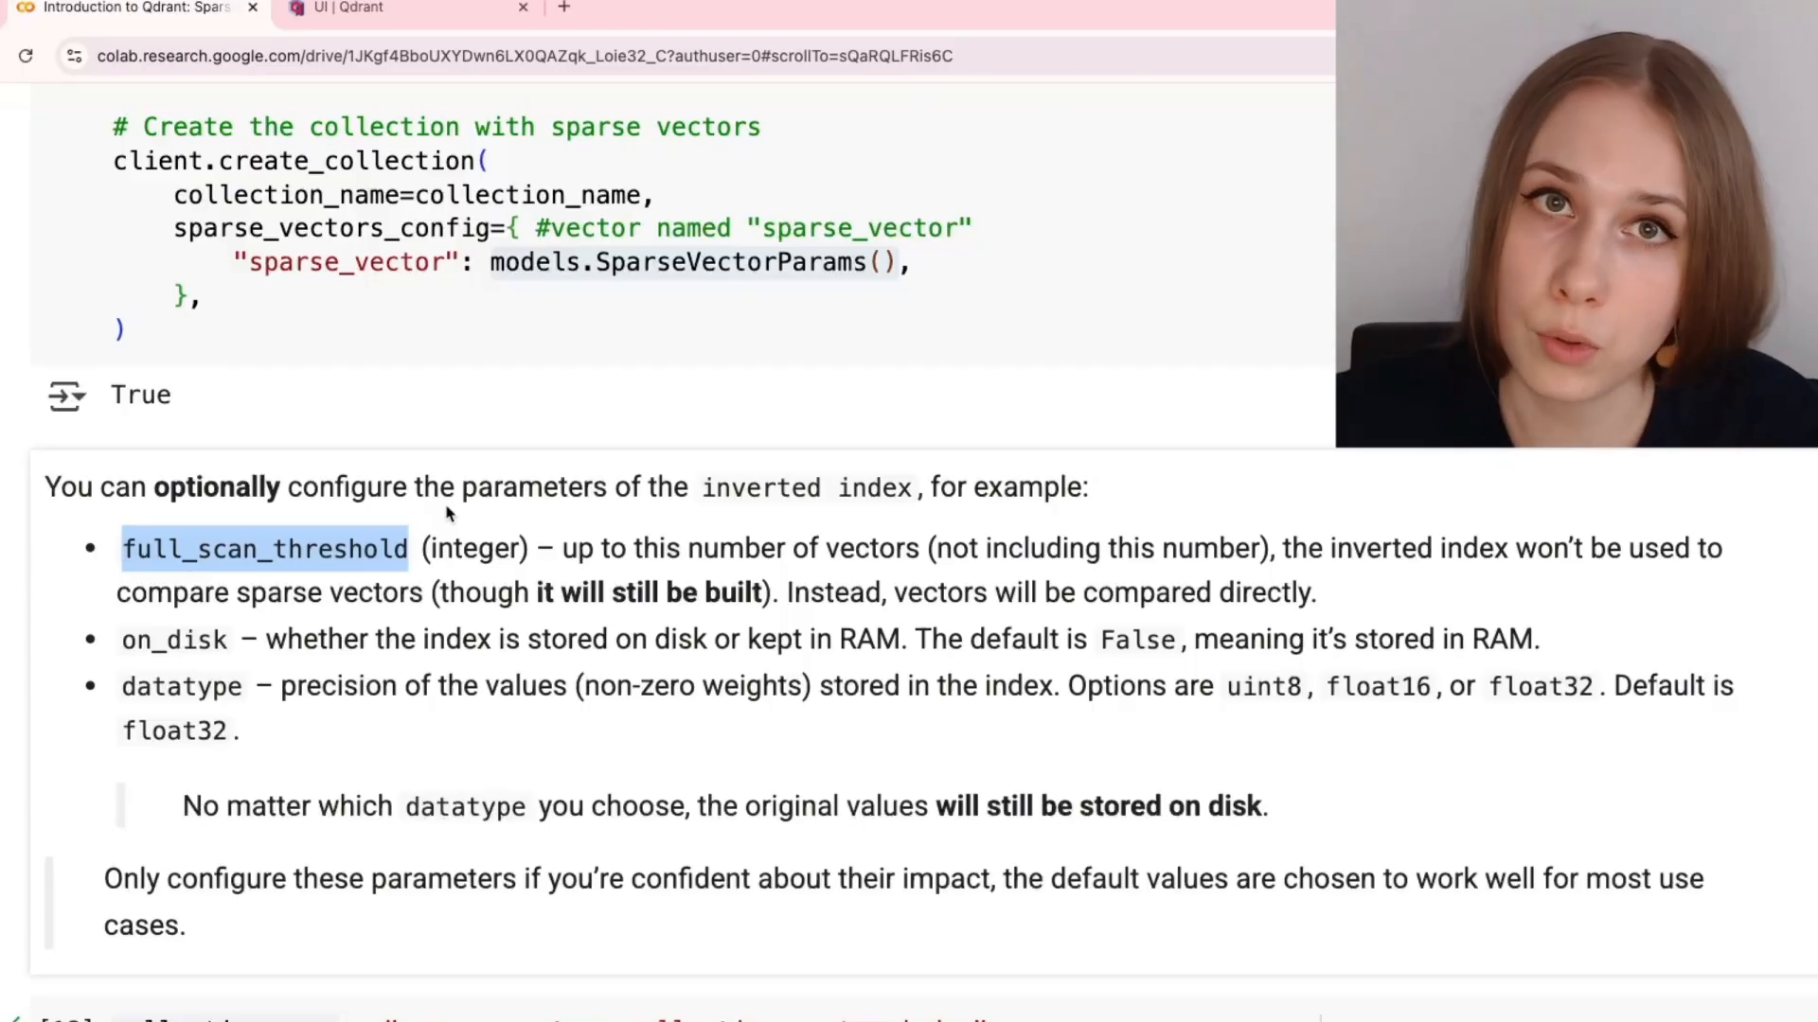
left_click_drag(438, 583, 768, 582)
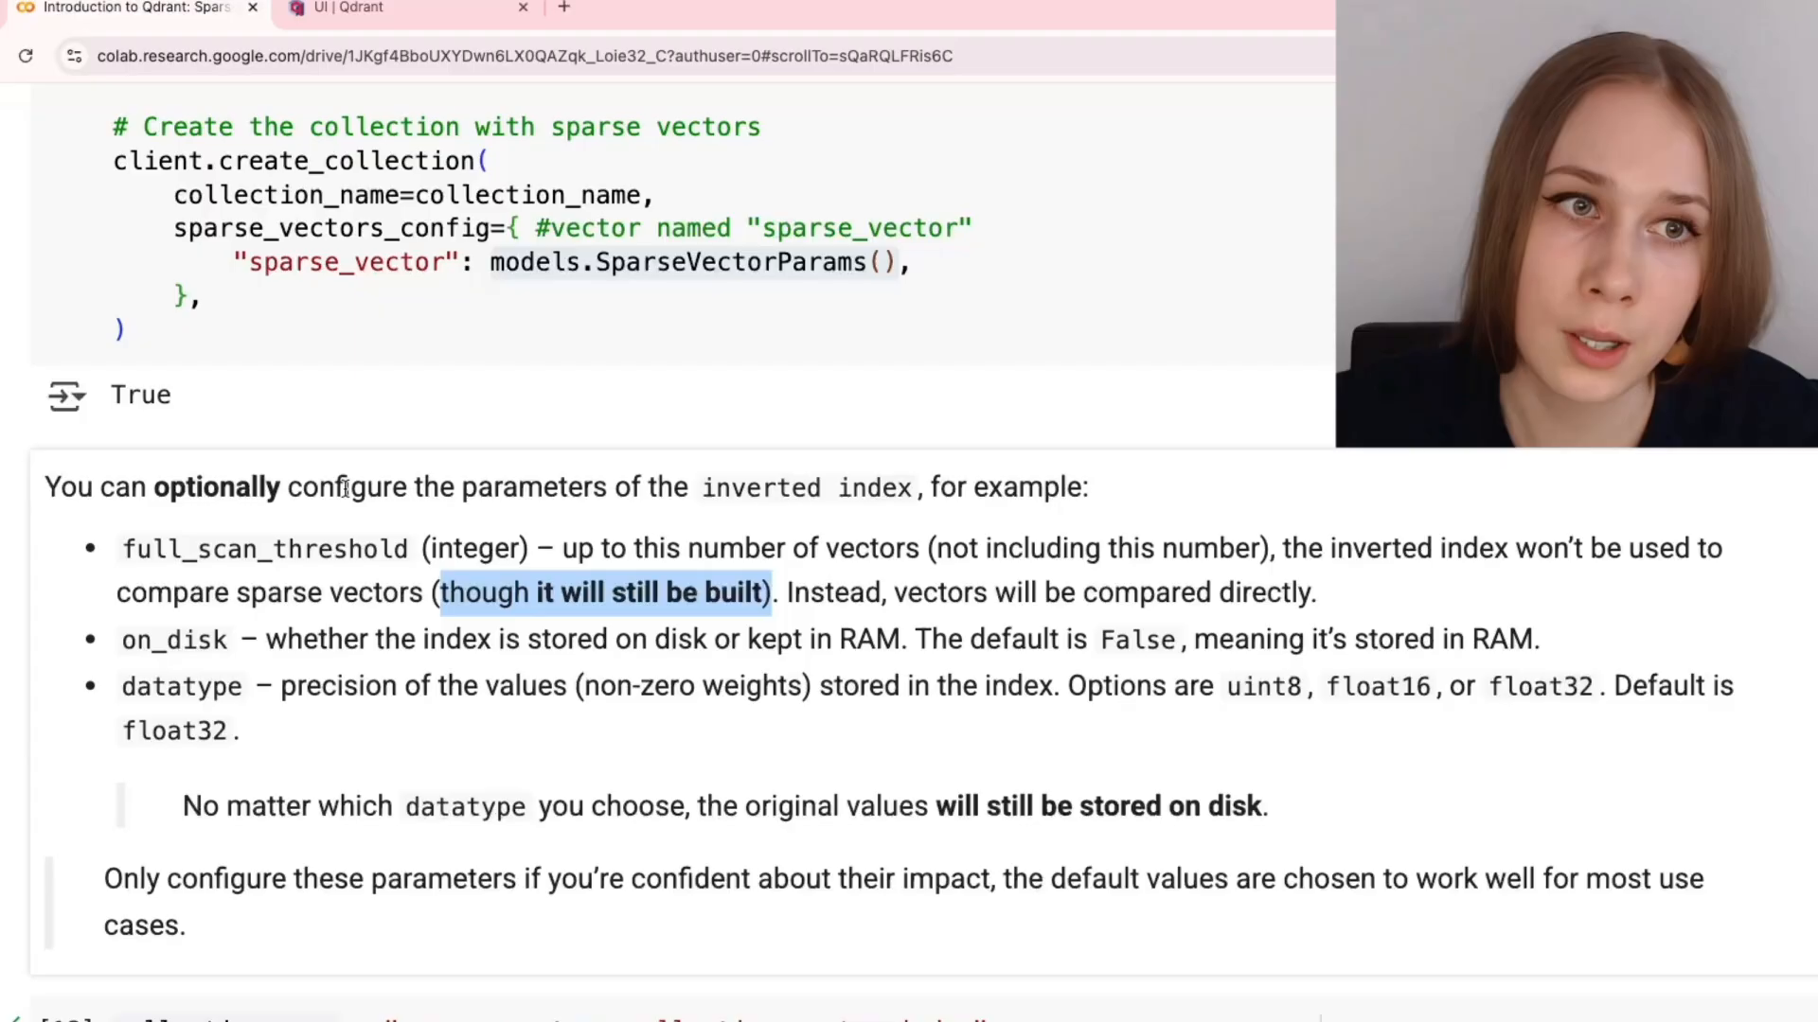
left_click_drag(122, 550, 415, 551)
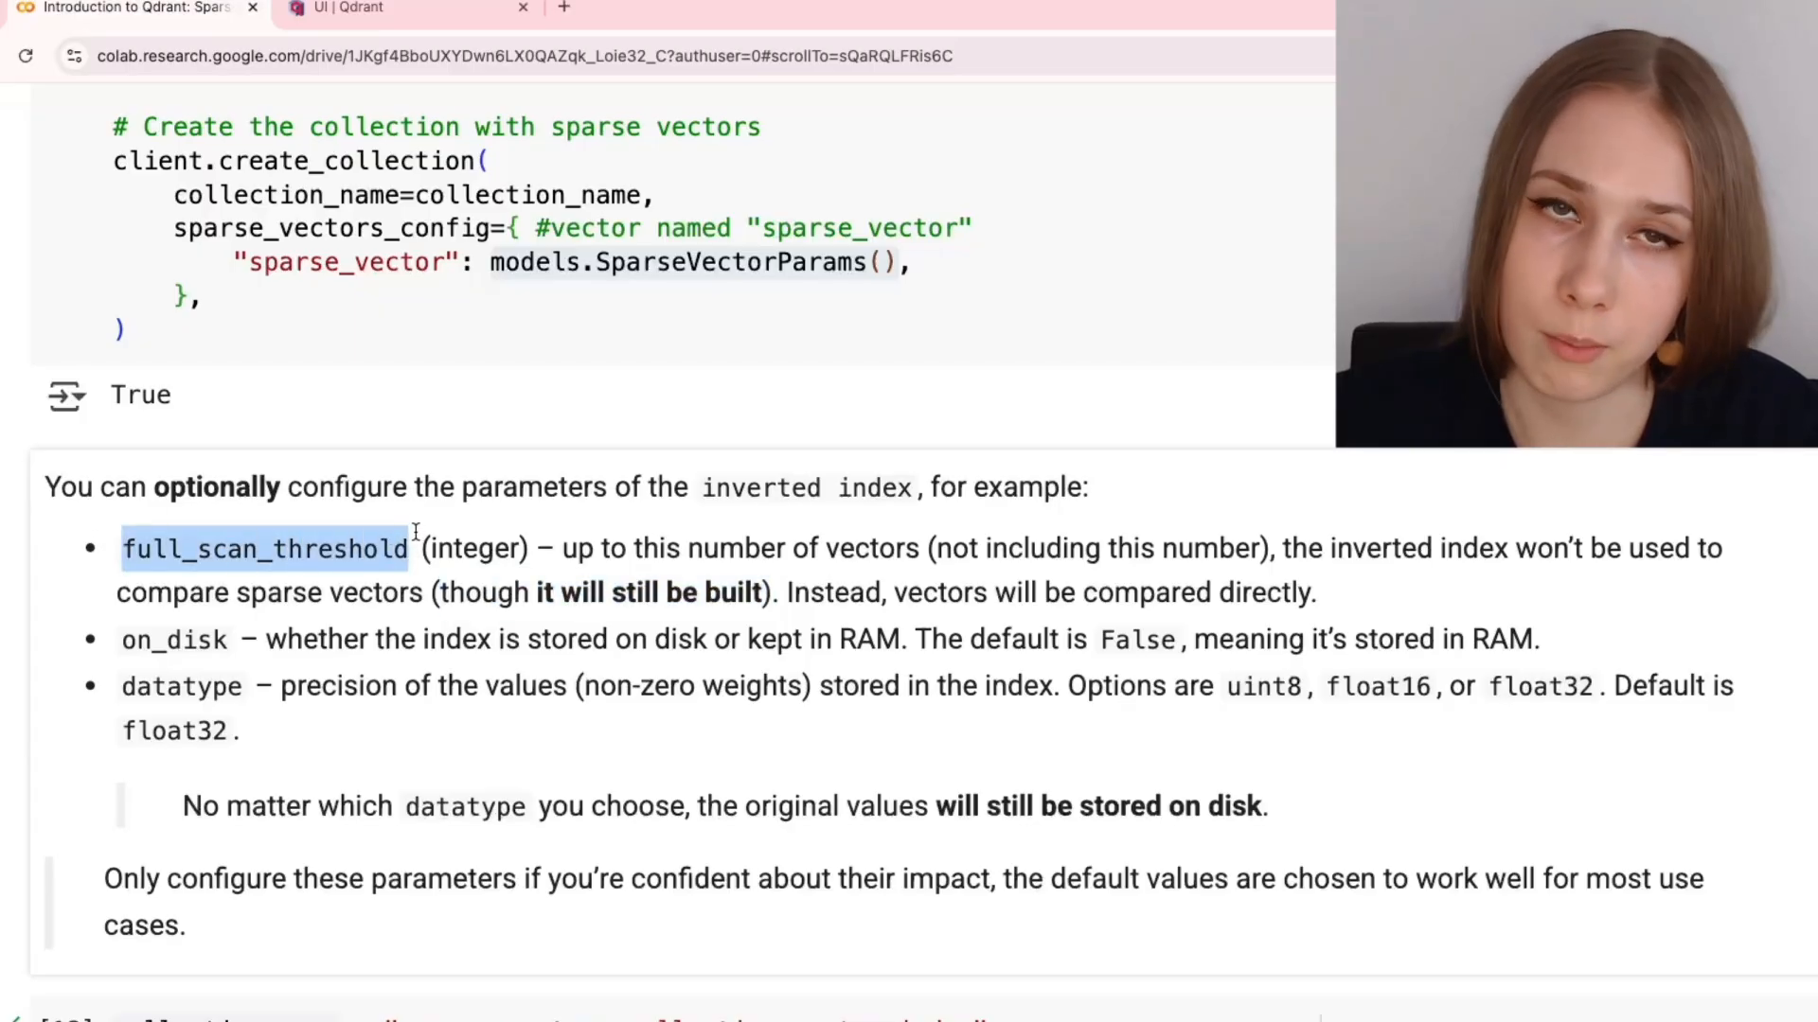
left_click_drag(120, 641, 222, 640)
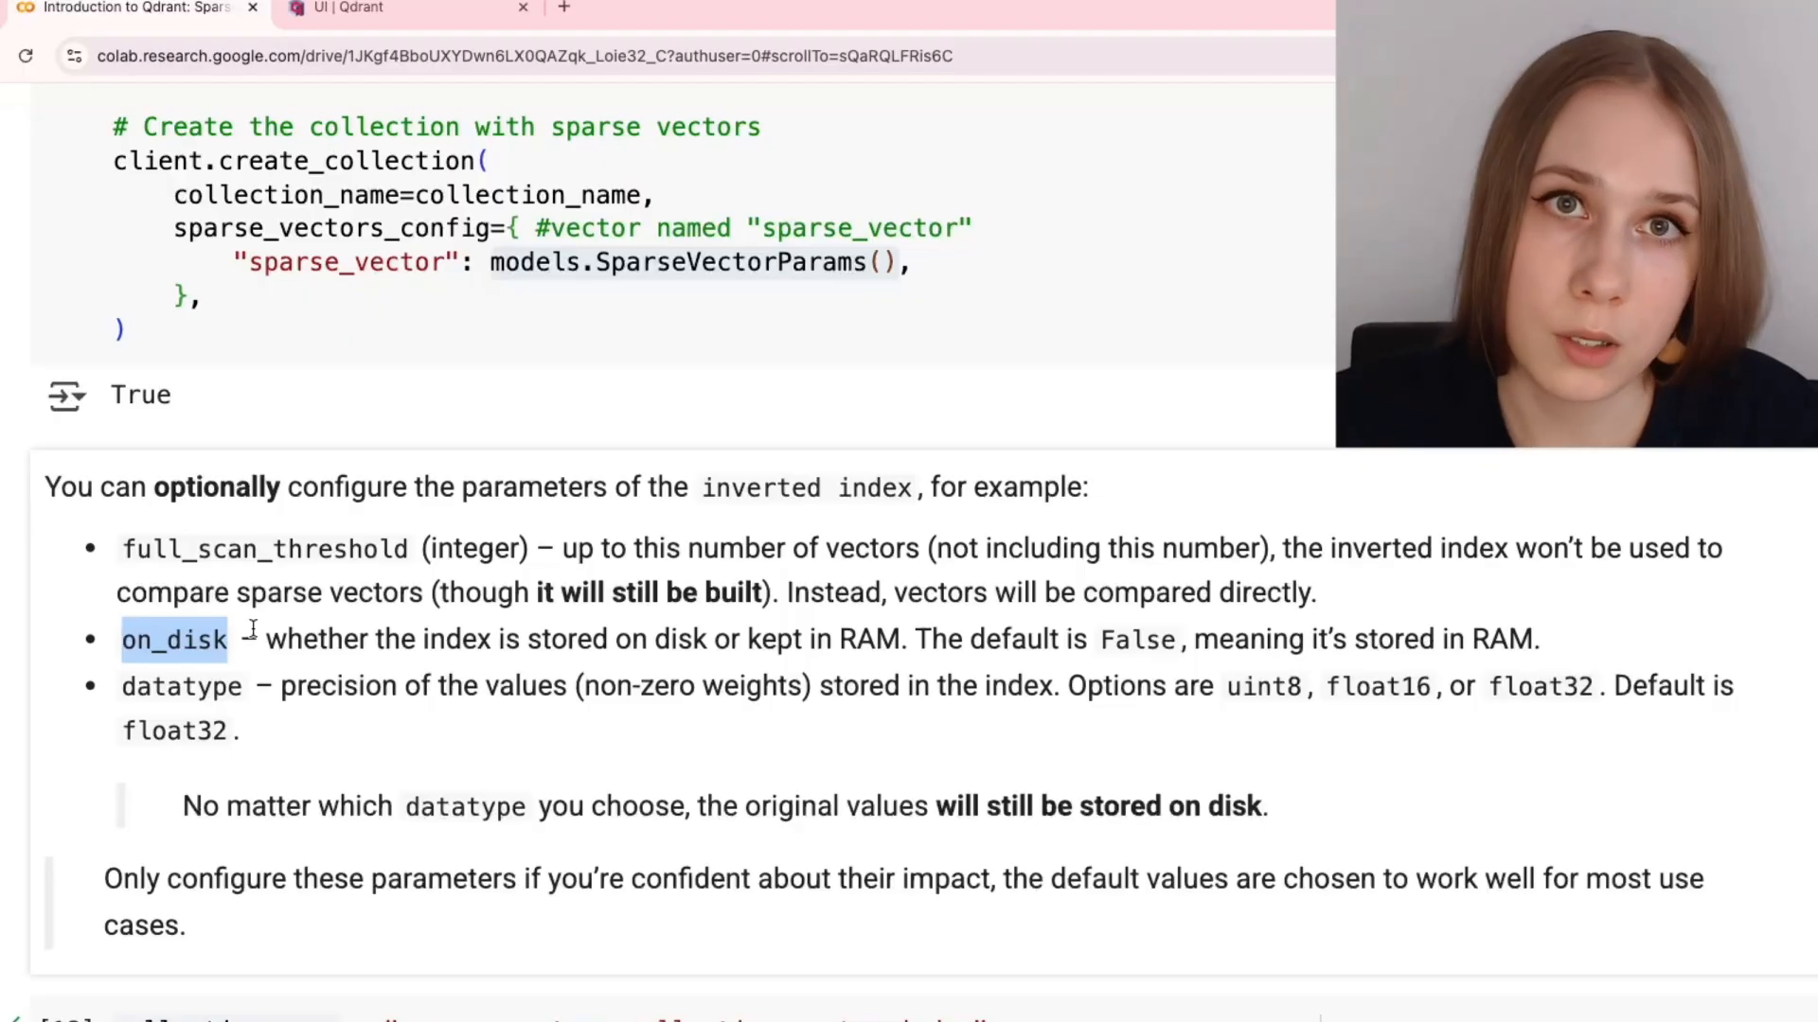
left_click_drag(123, 686, 244, 687)
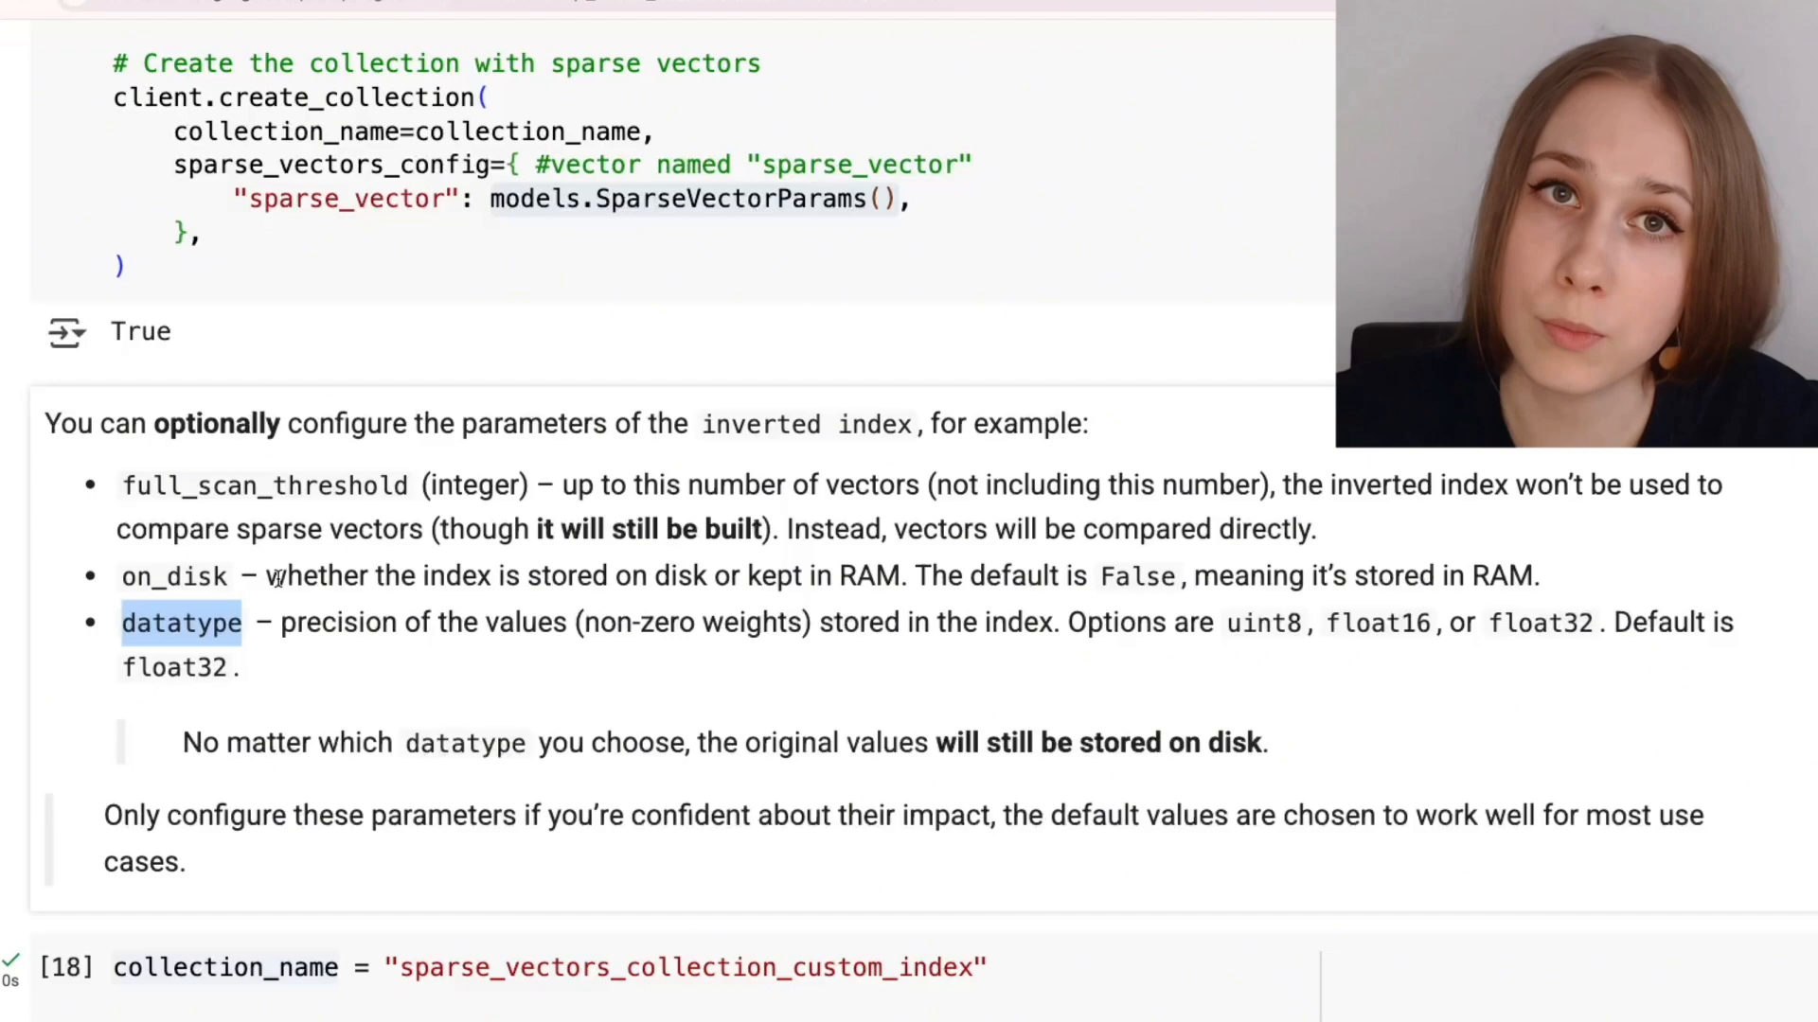
scroll(275, 575, "down", 1)
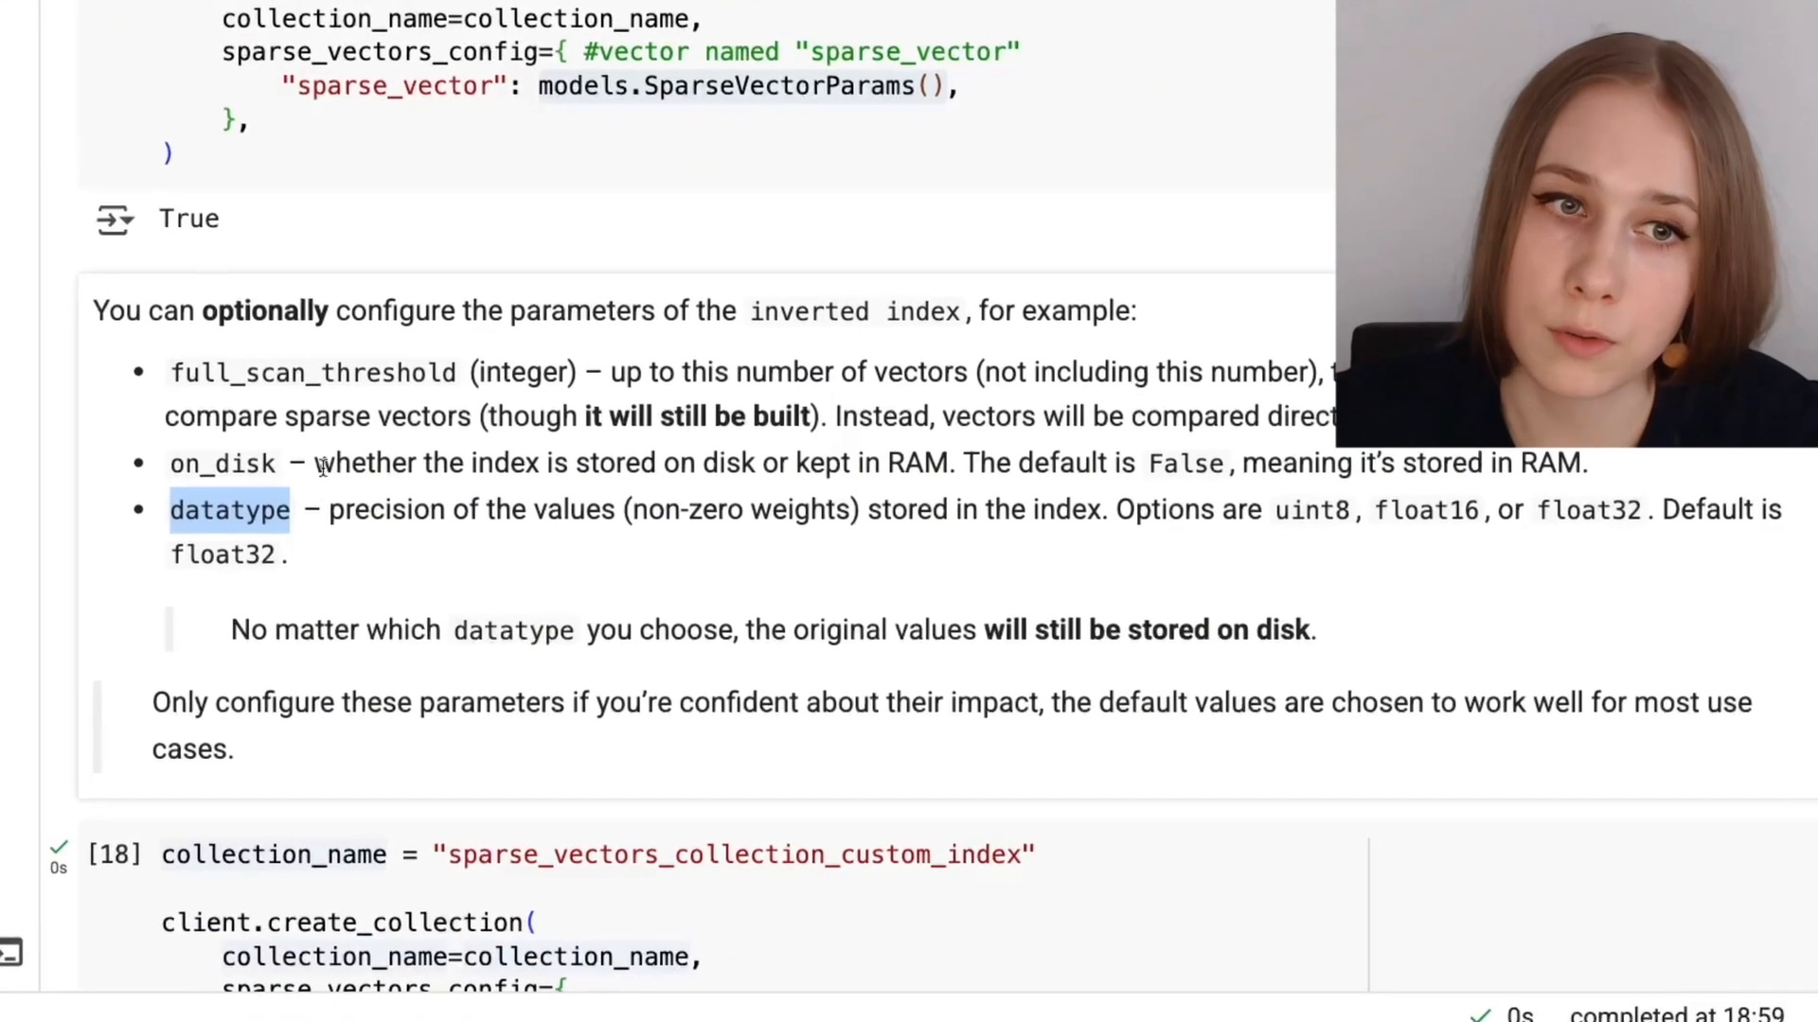
Highlight the on-disk datatype note and the three SparseIndexParams lines, then re-run the custom-index collection cell.
left_click_drag(232, 625, 750, 625)
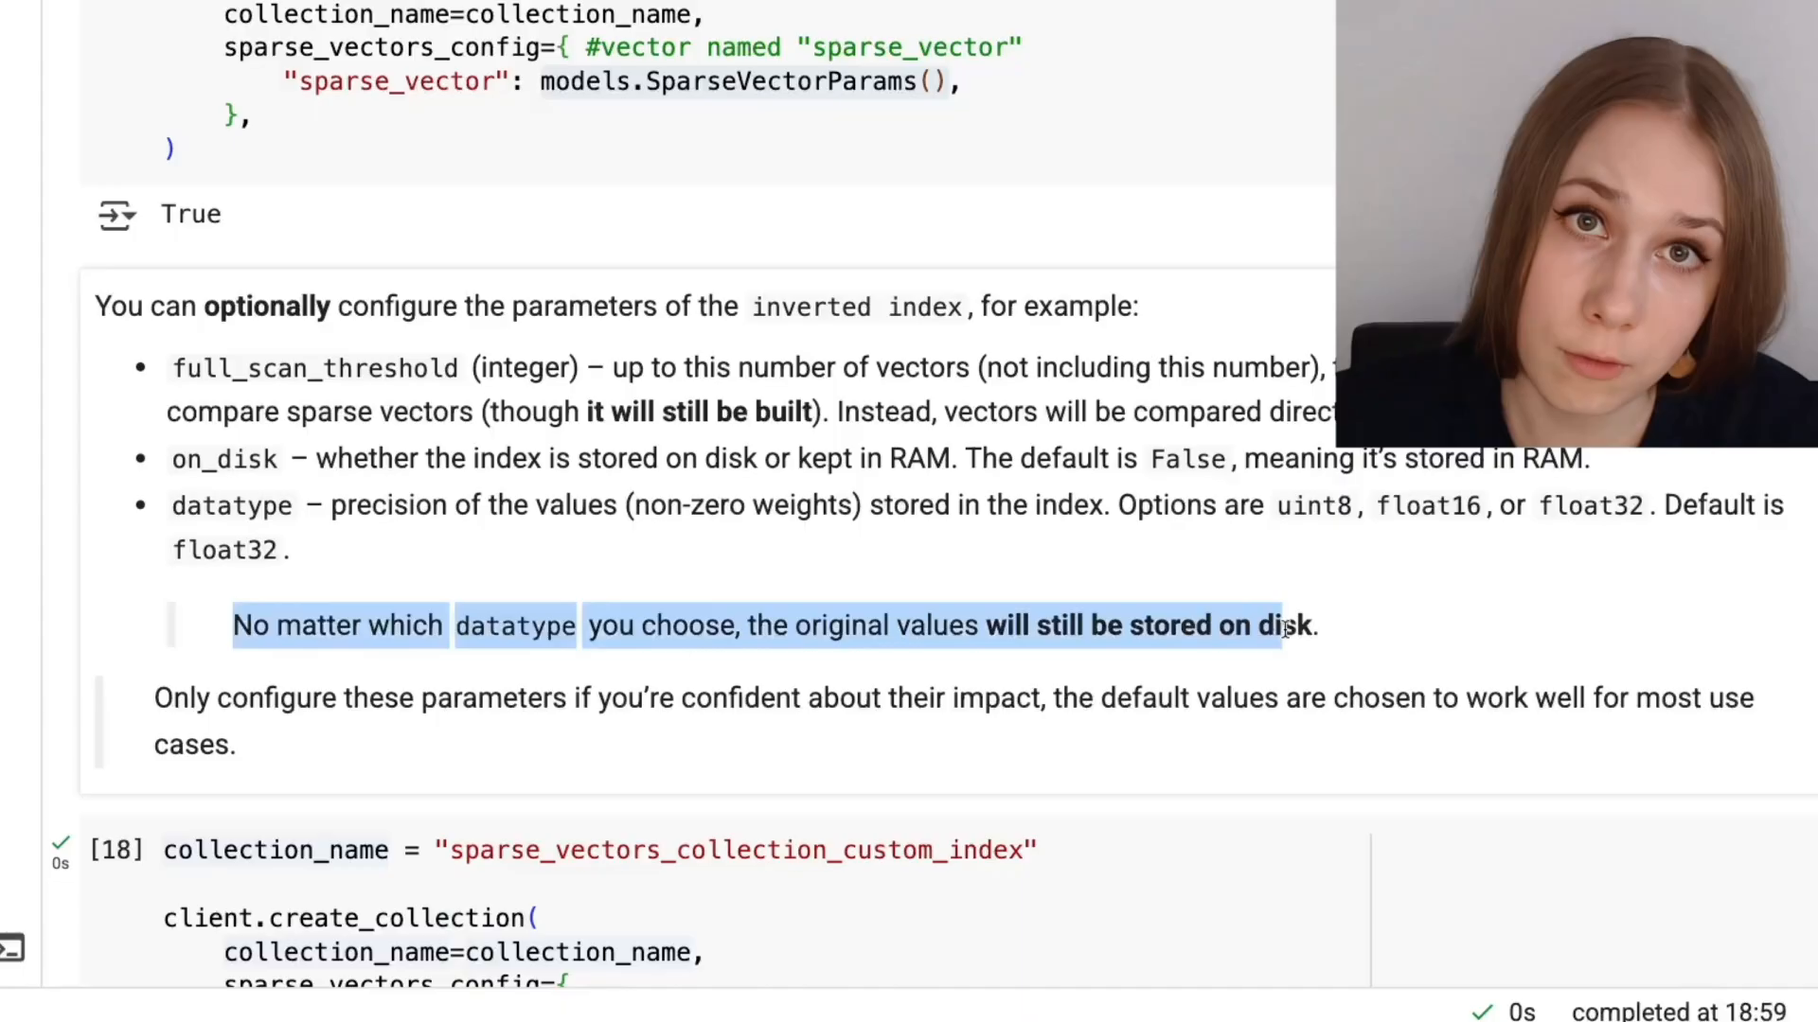
left_click_drag(749, 625, 1264, 629)
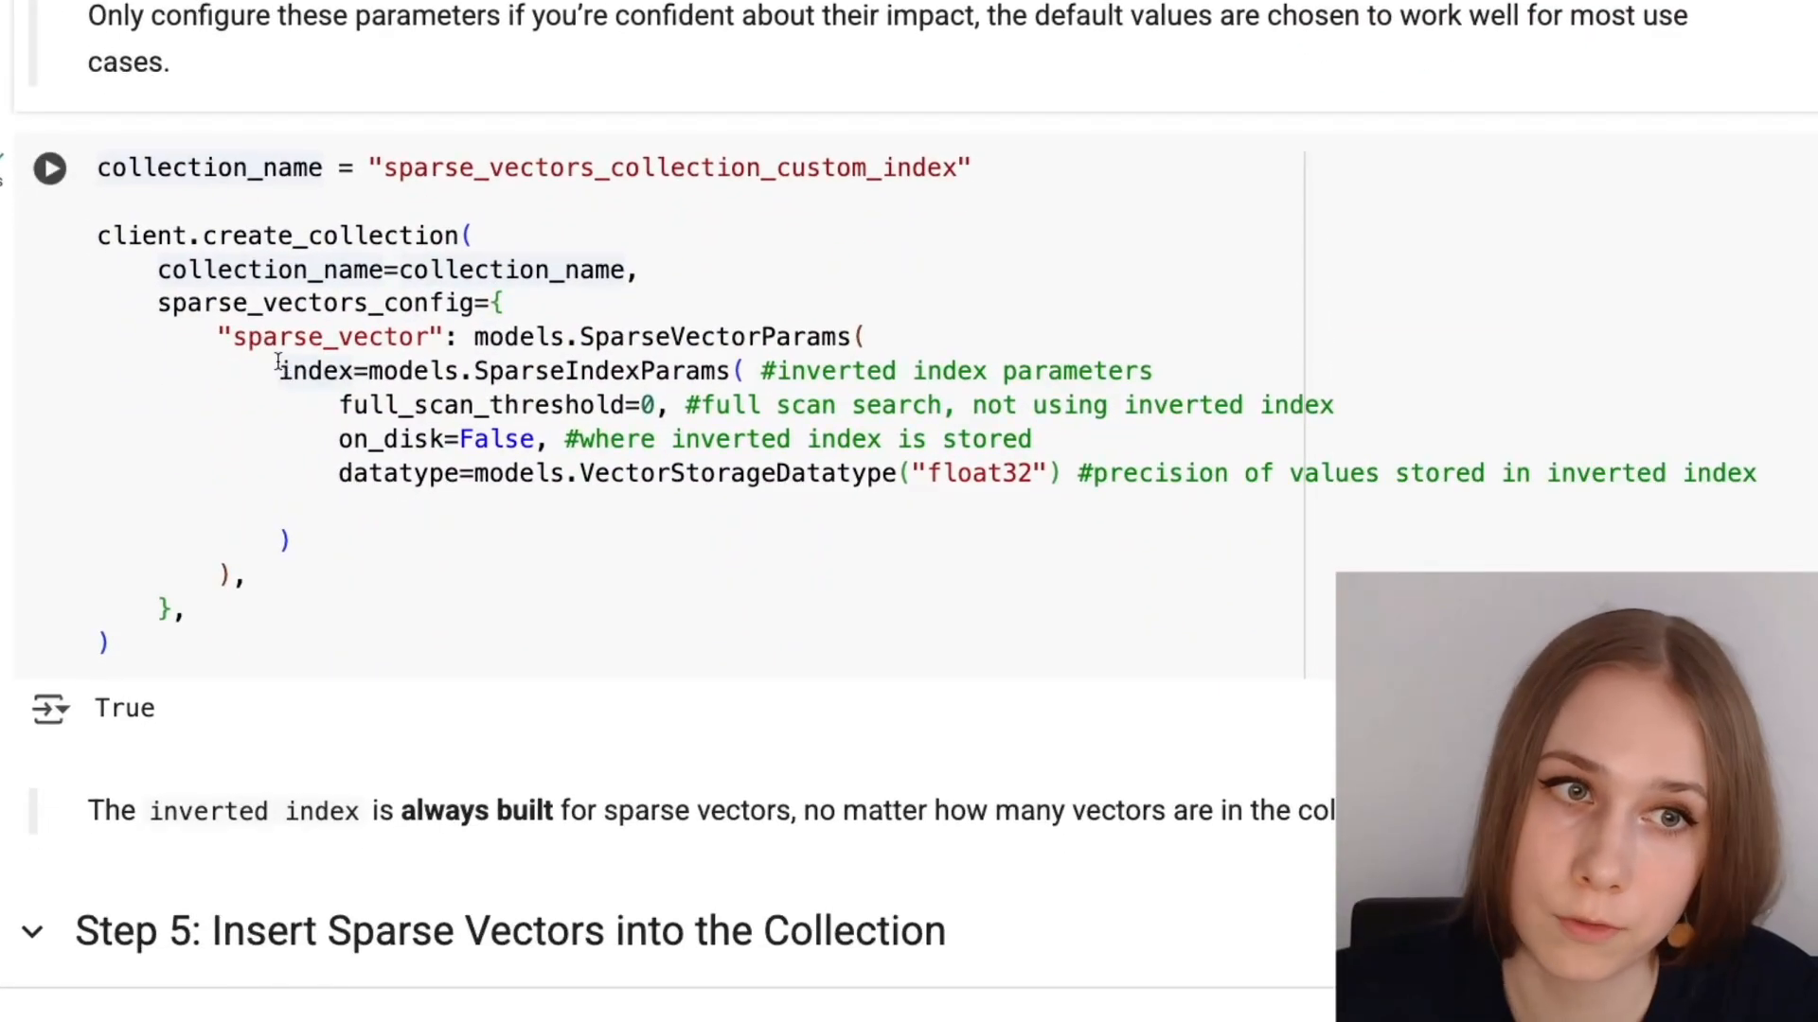
left_click_drag(324, 398, 426, 497)
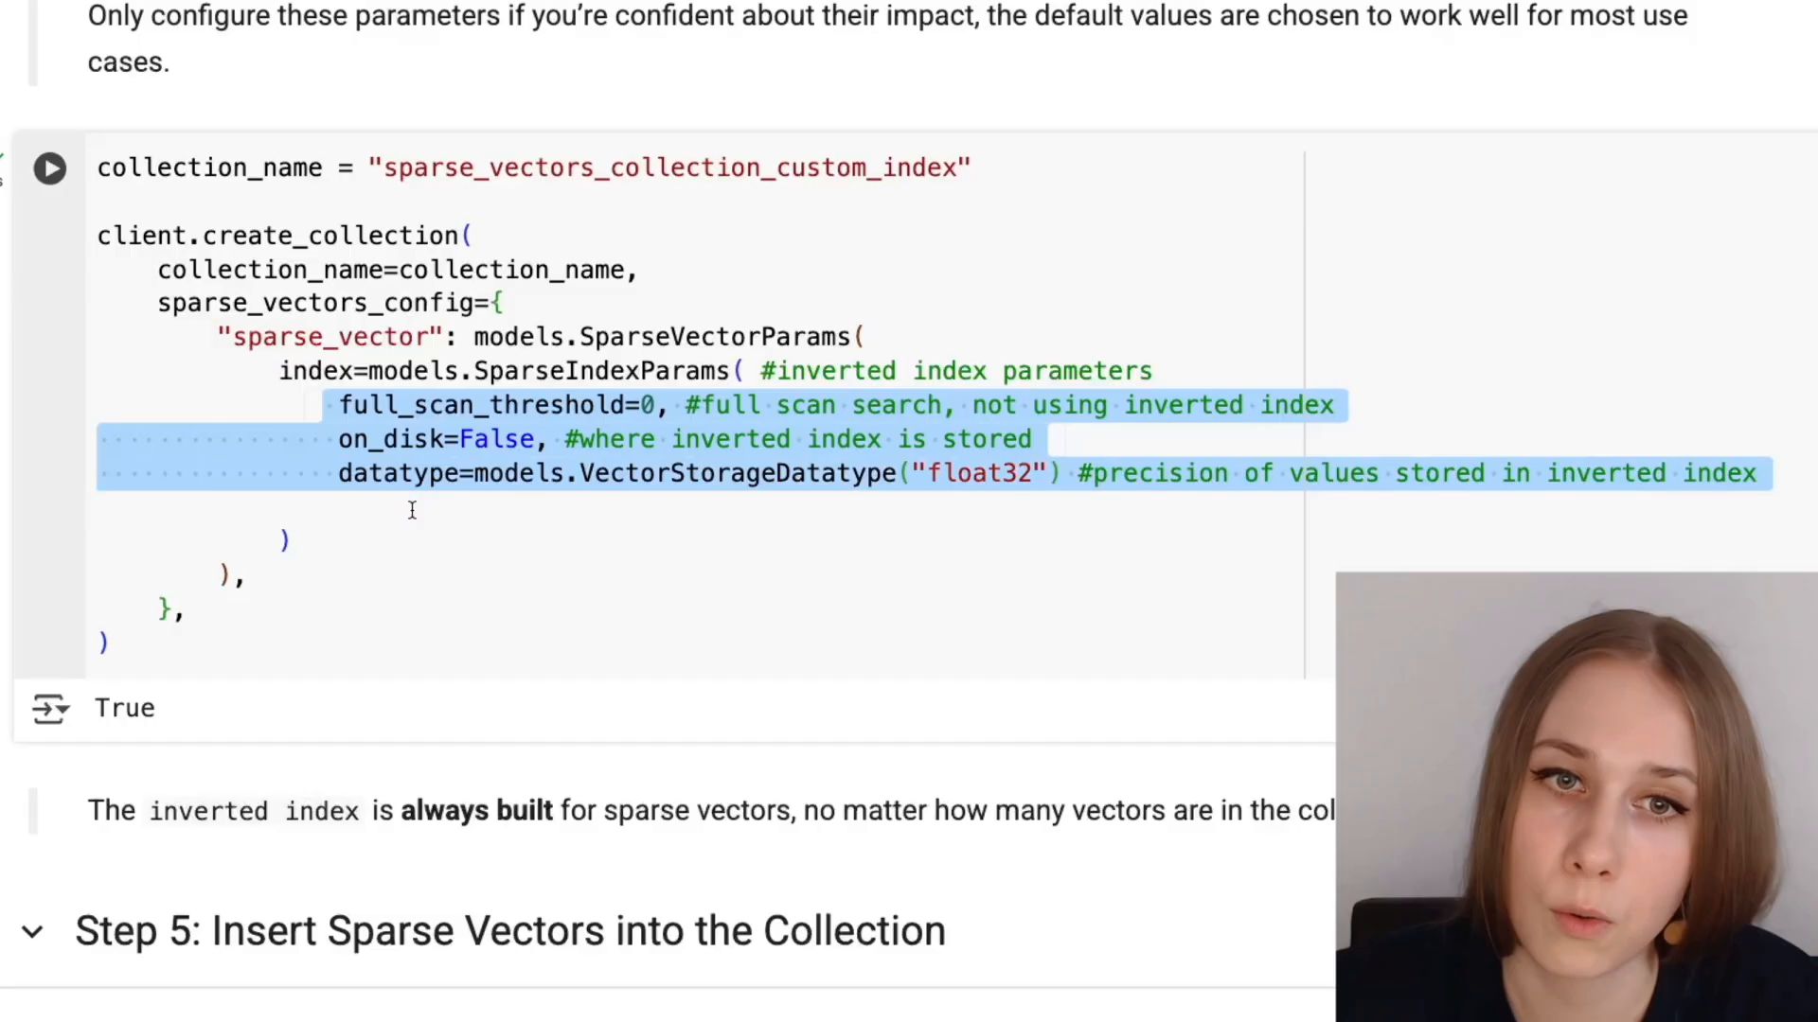
left_click(448, 474)
mouse_move(602, 371)
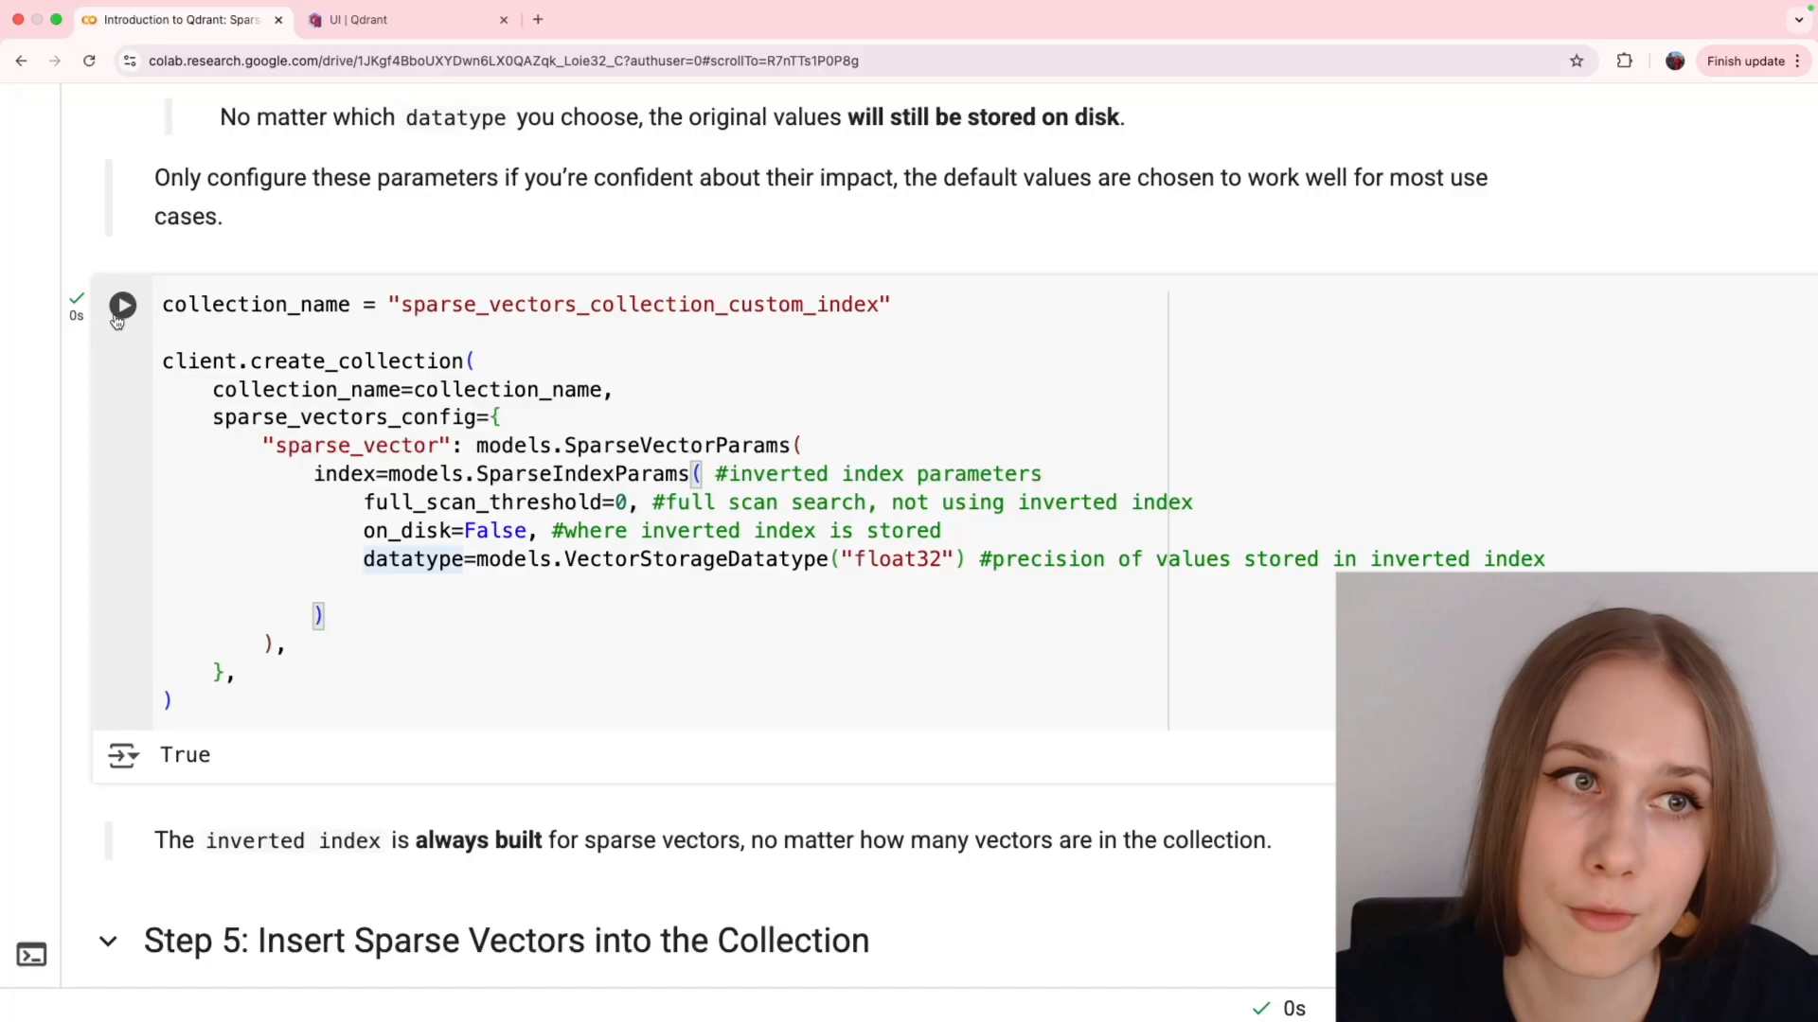
left_click(99, 262)
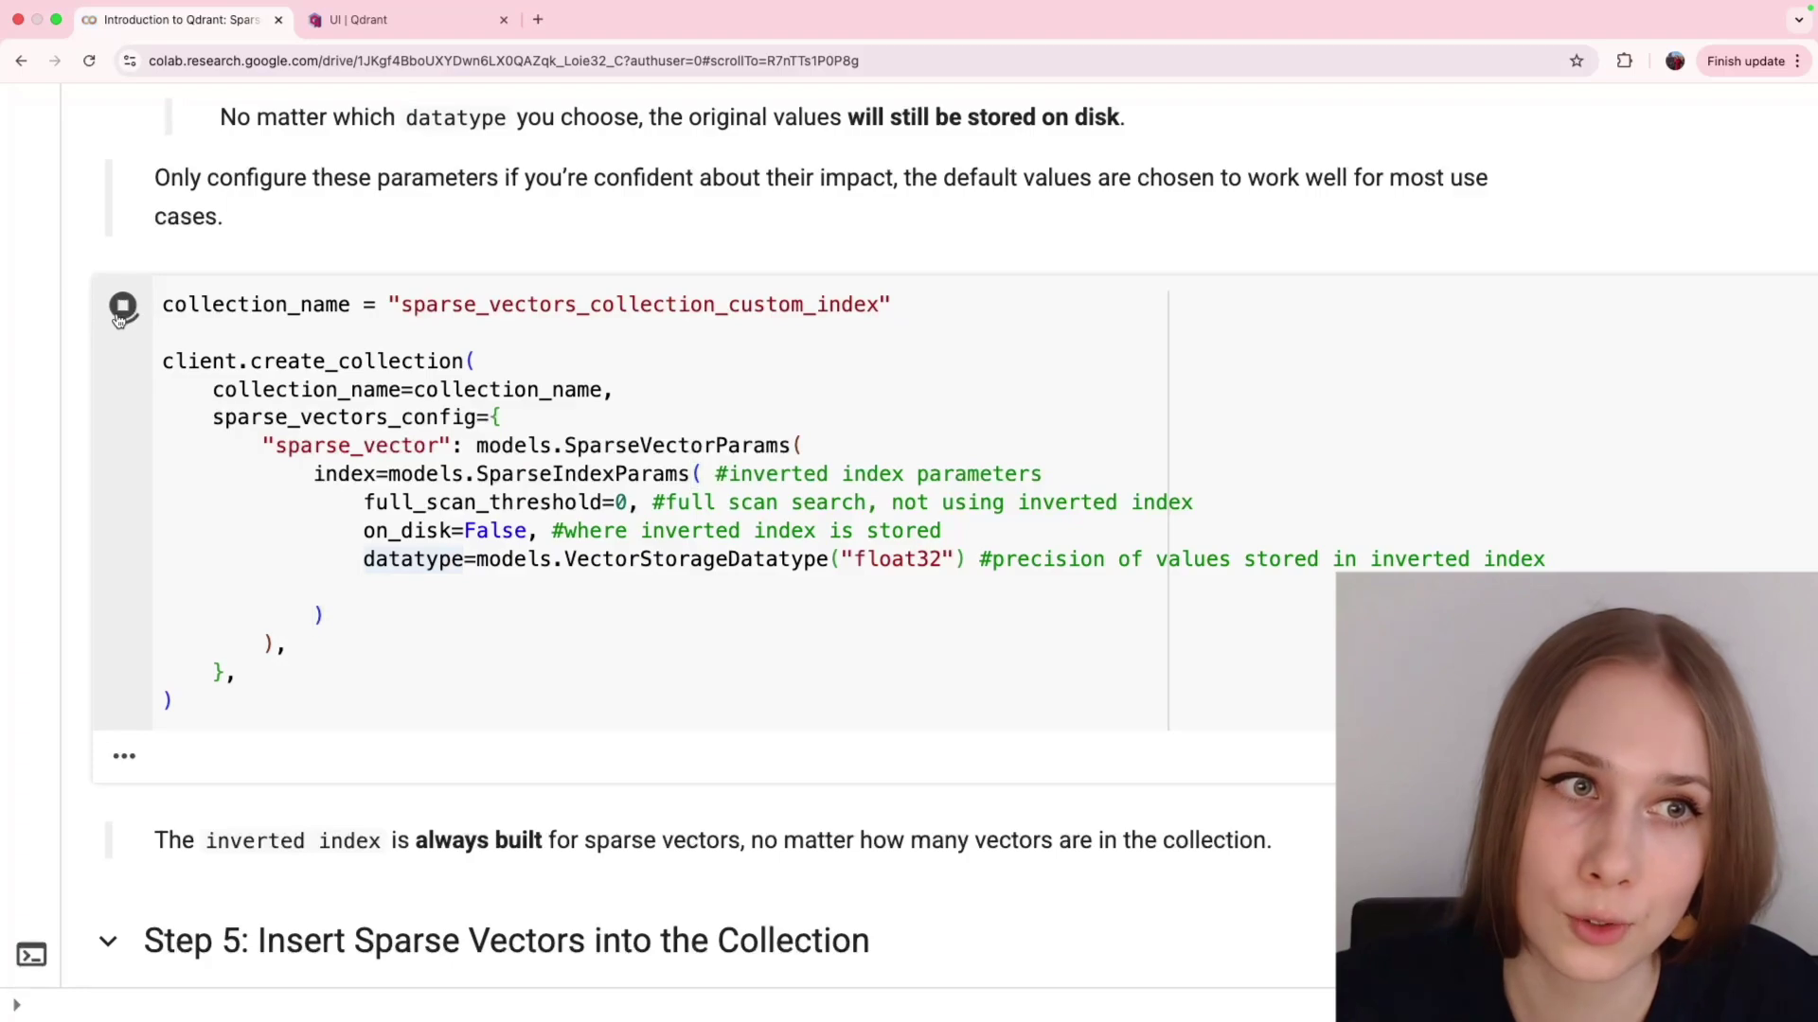
View the info page of sparse_vectors_collection_custom_index in the Qdrant dashboard.
left_click(359, 19)
left_click(29, 305)
left_click(30, 266)
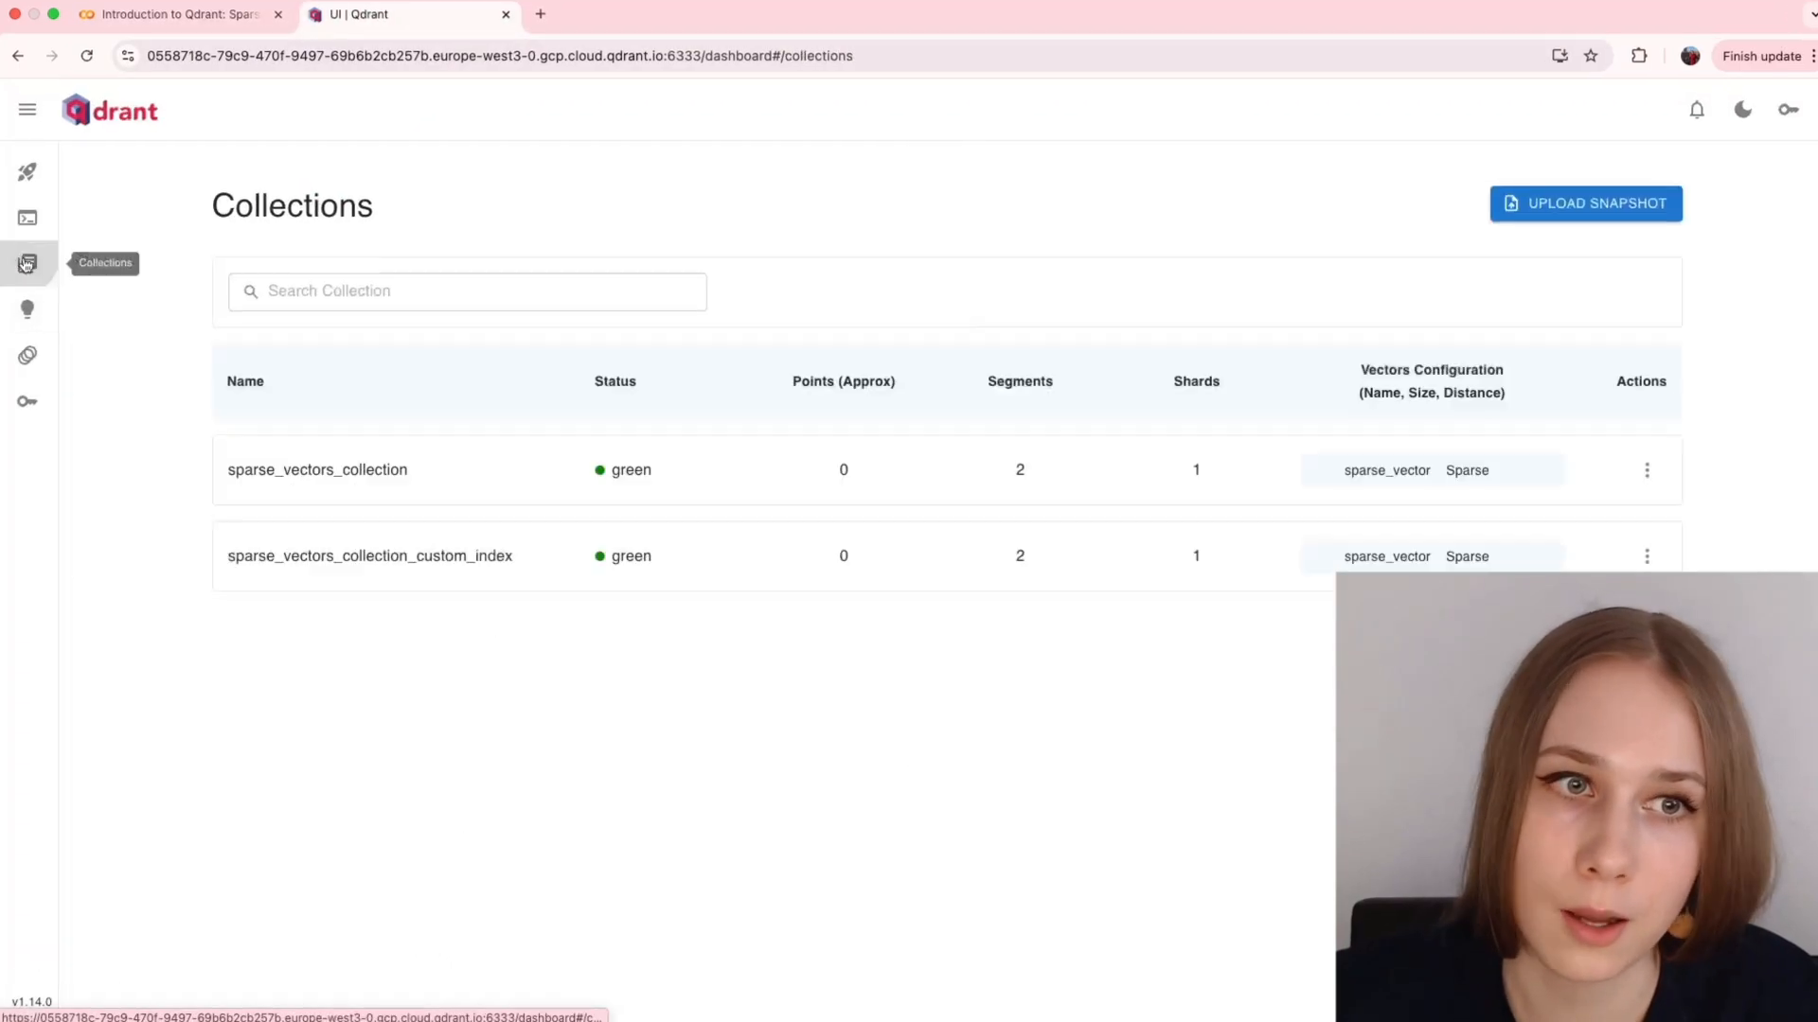
left_click(386, 566)
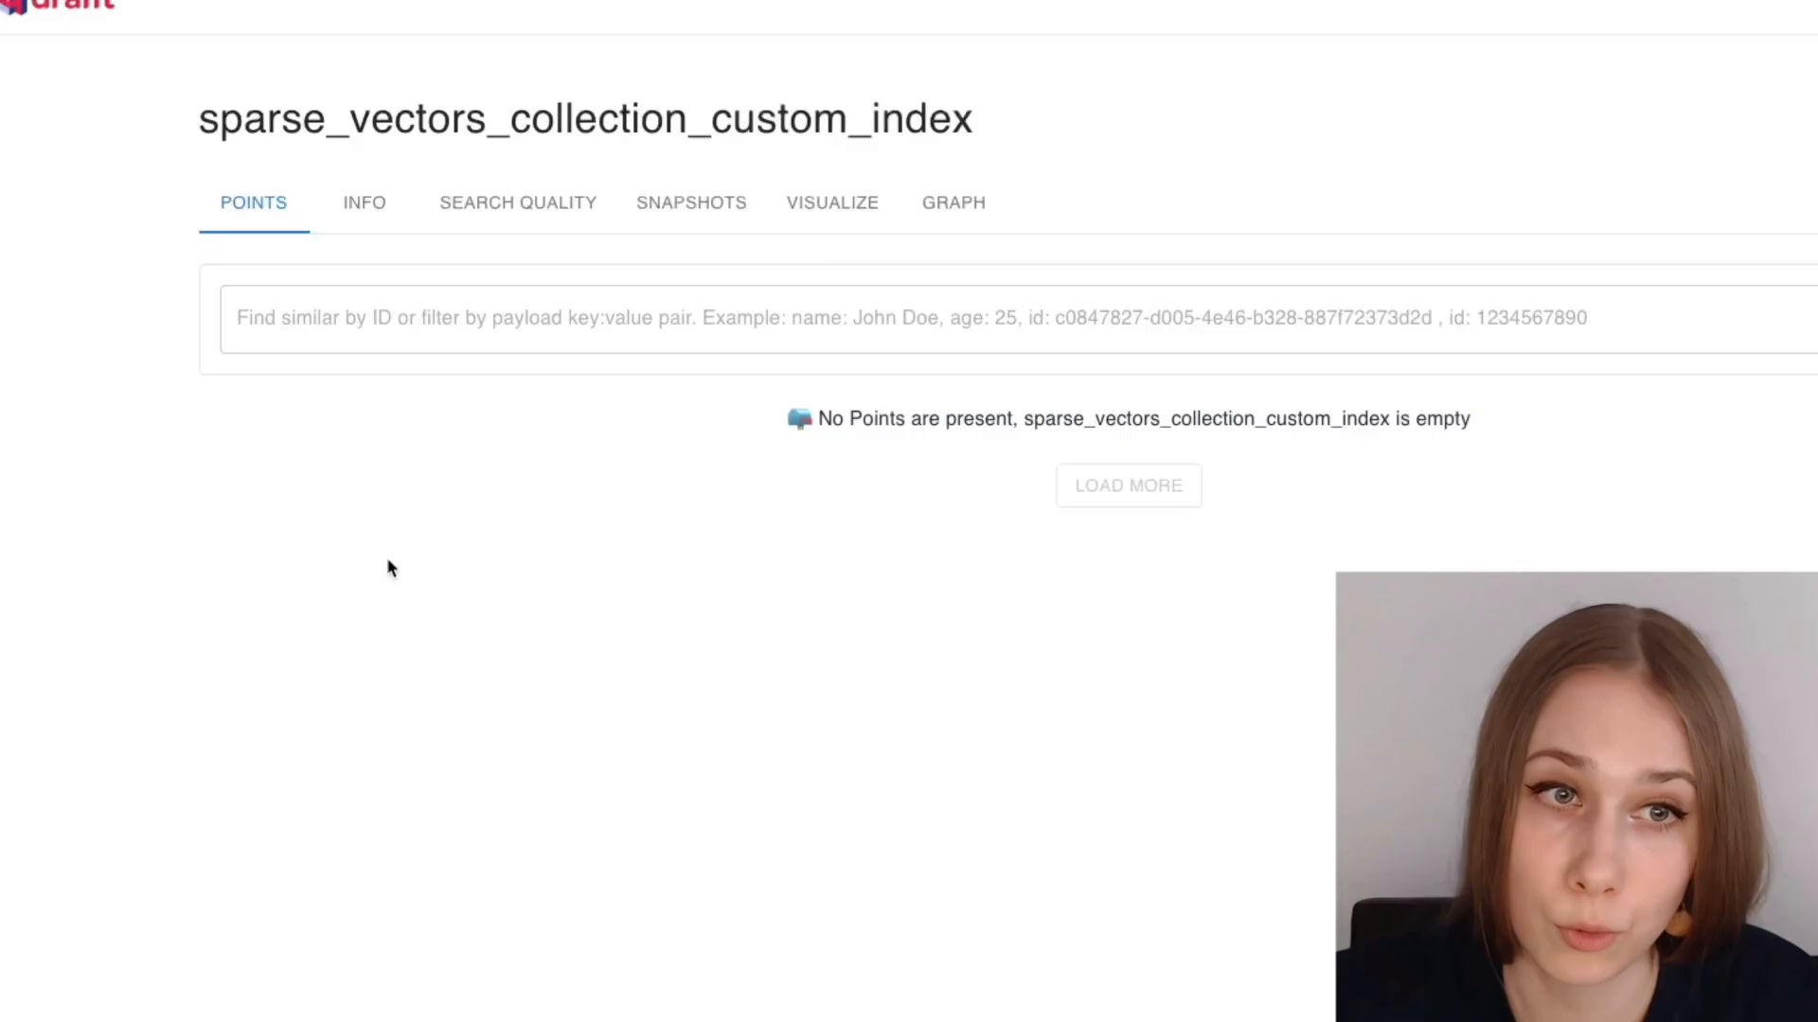
left_click(364, 201)
scroll(533, 484, "down", 3)
scroll(533, 484, "down", 1)
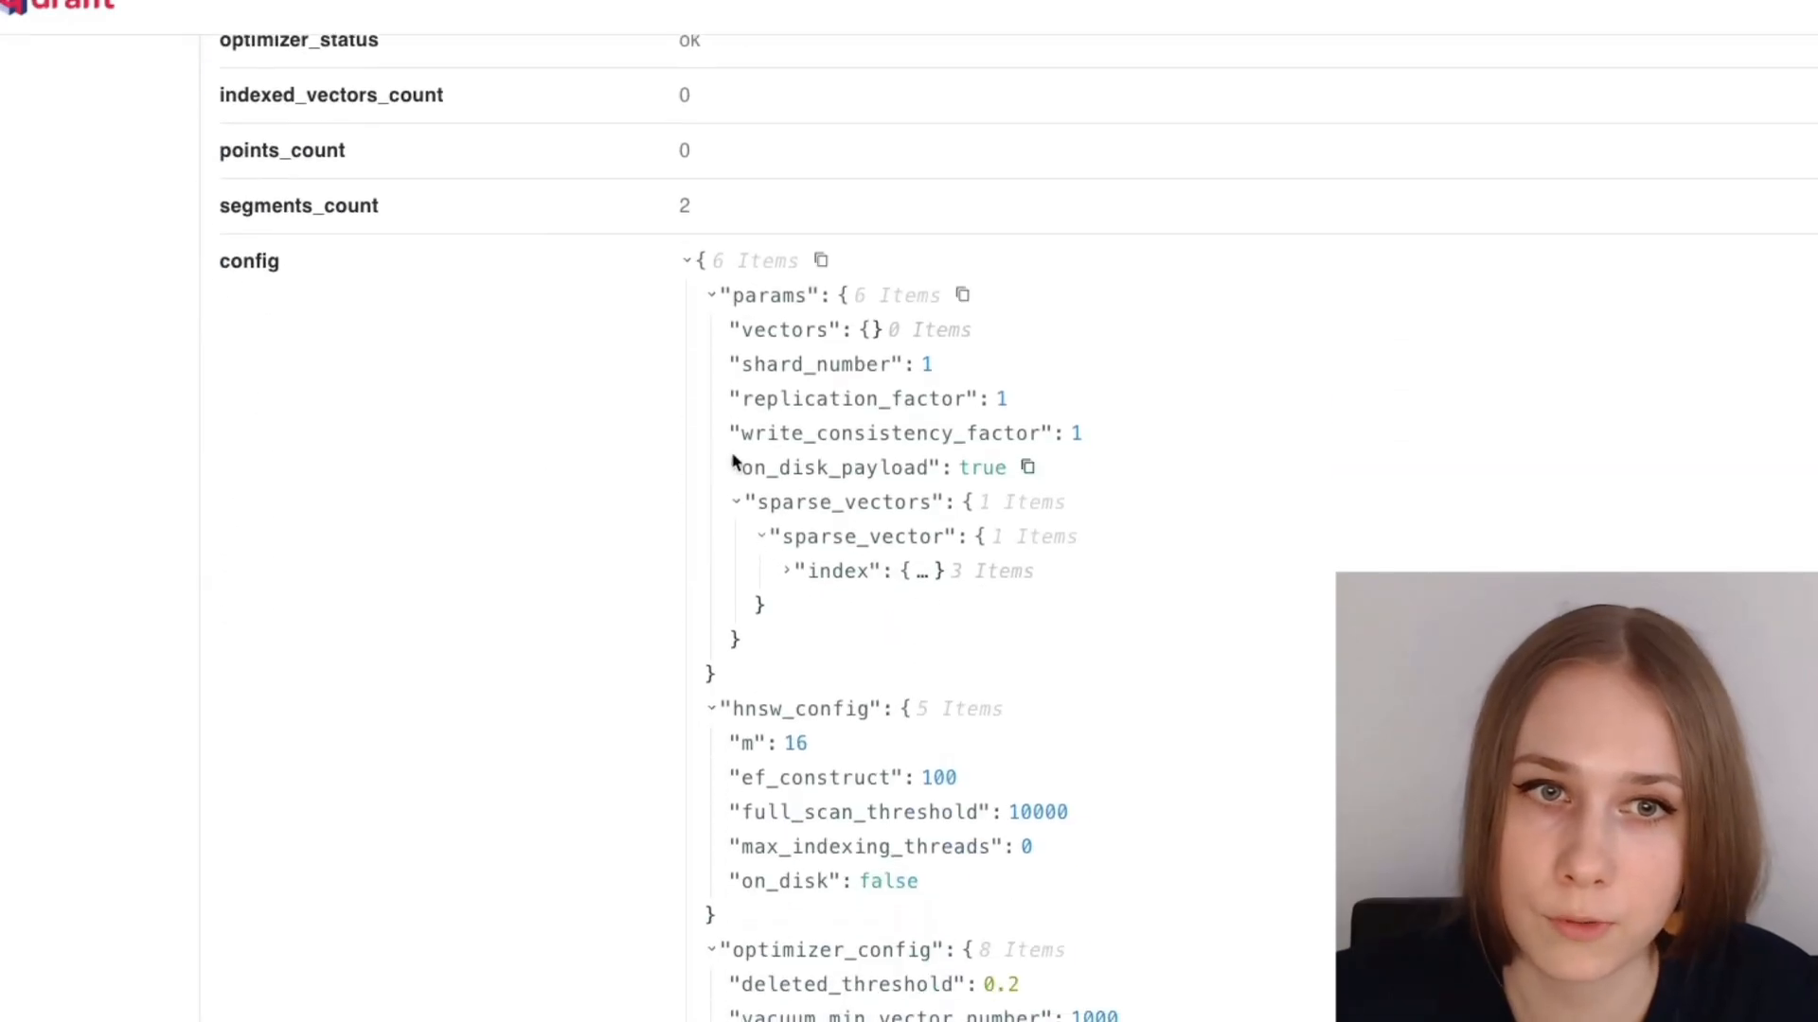
Expand the index config showing full_scan_threshold 0, on_disk false, datatype float32, and return to Colab.
left_click(1057, 570)
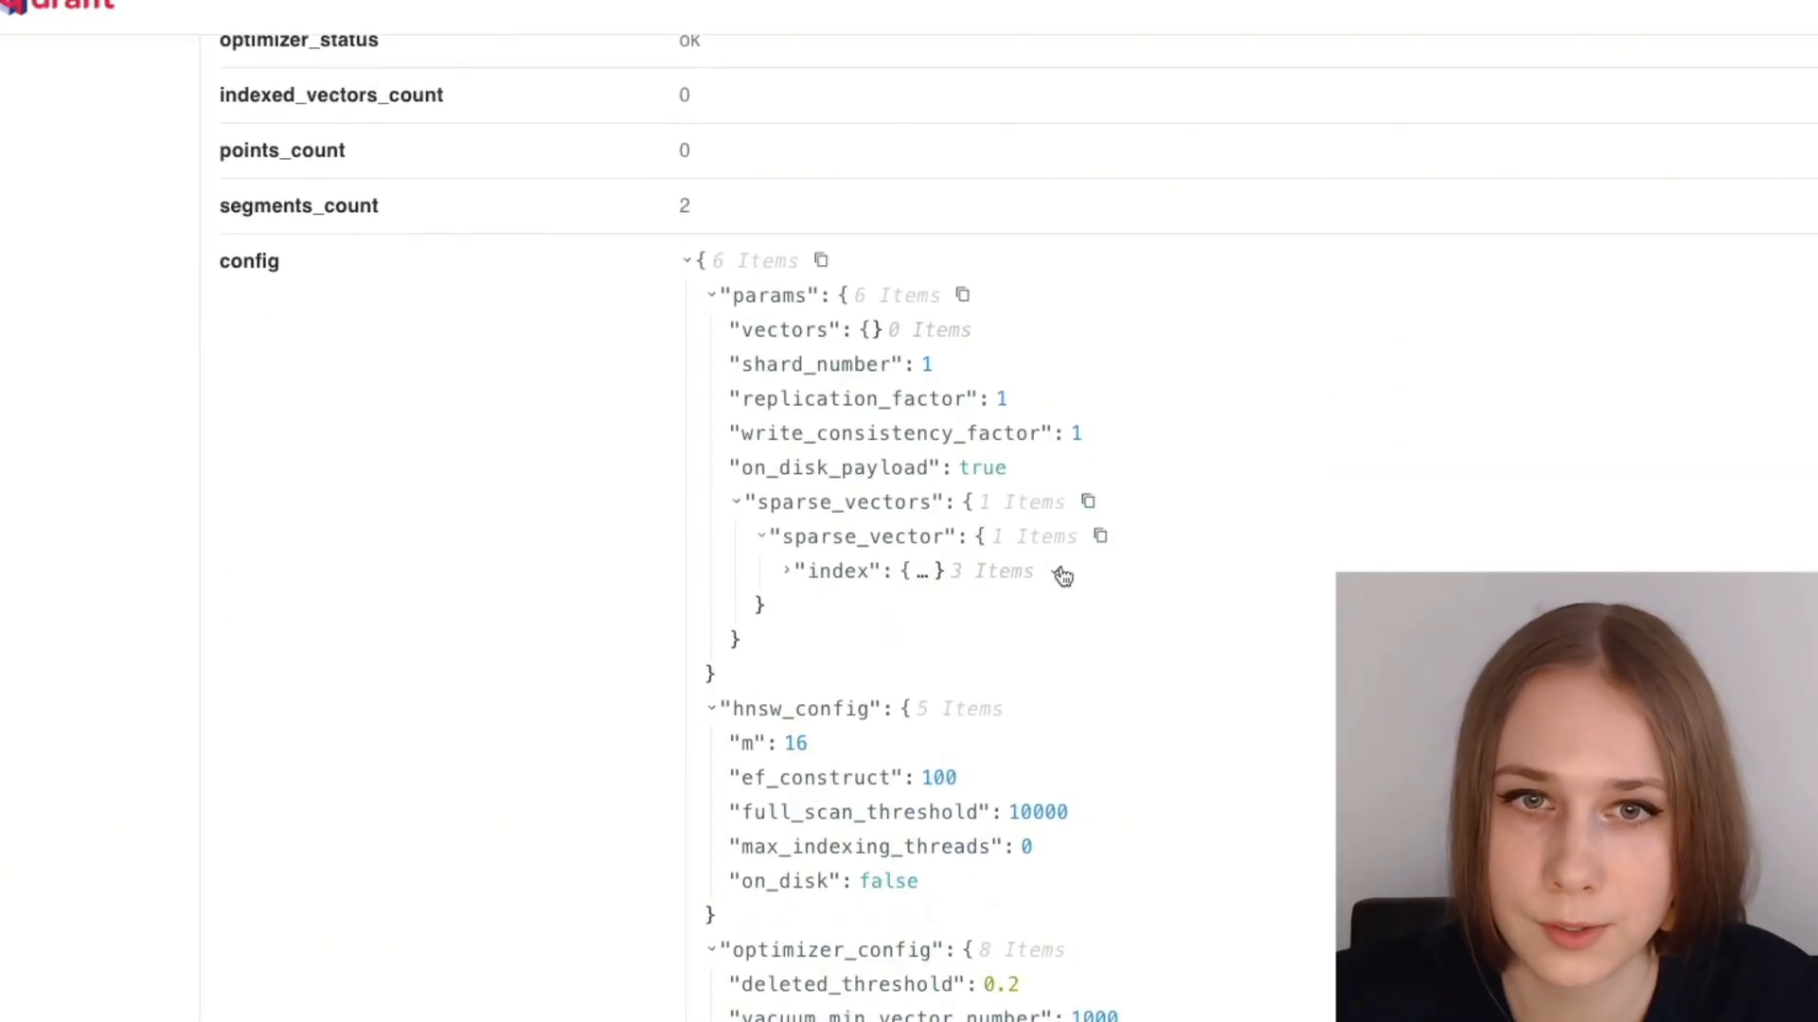
left_click(924, 571)
double_click(865, 673)
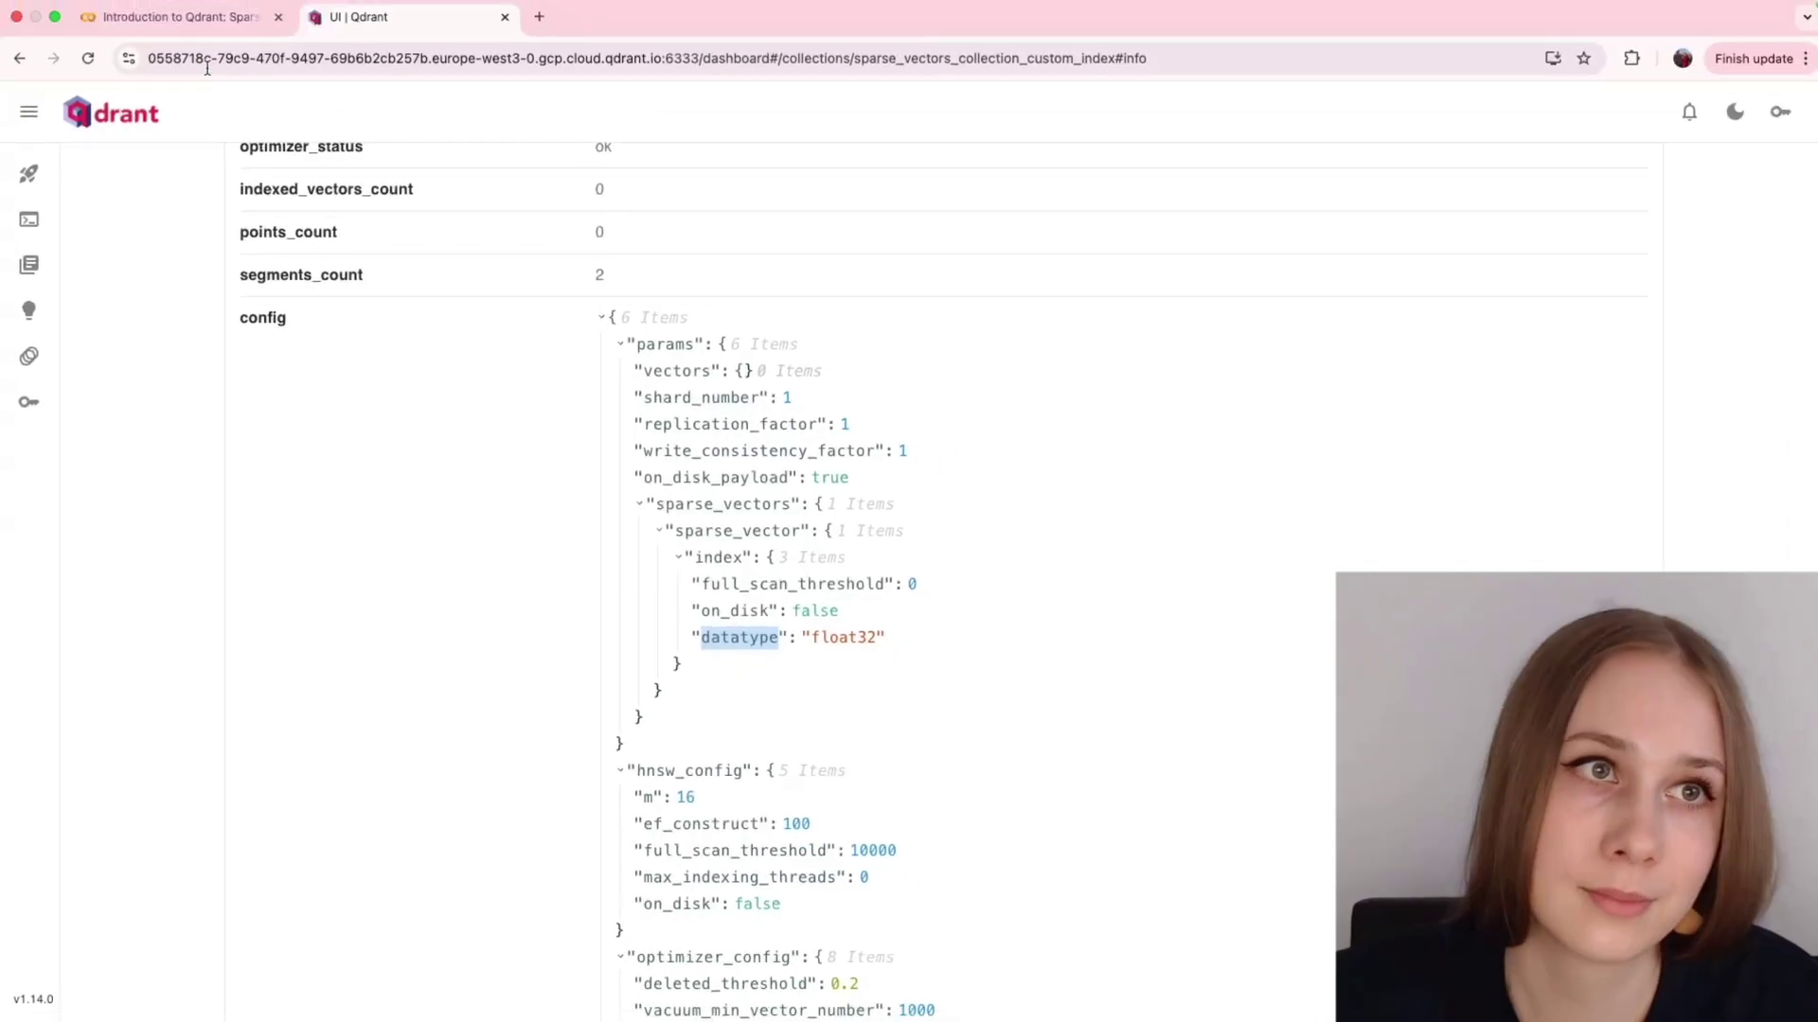
left_click(178, 16)
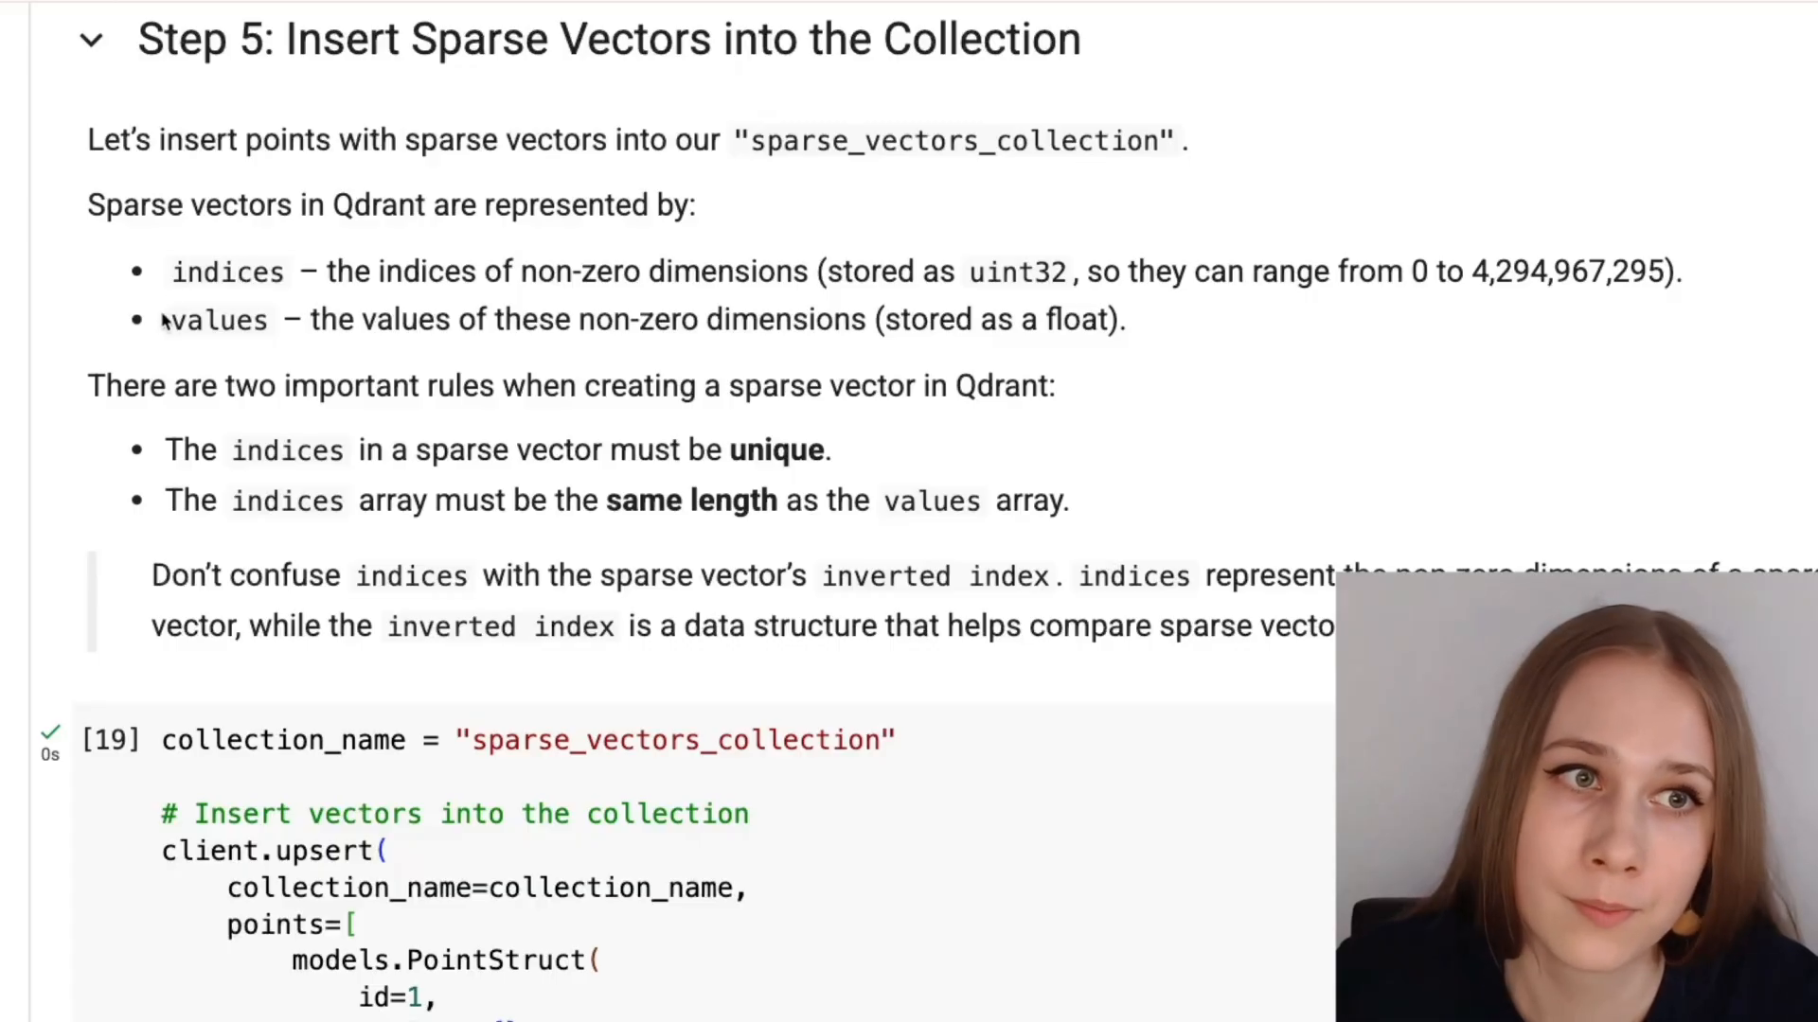
left_click_drag(172, 270, 284, 271)
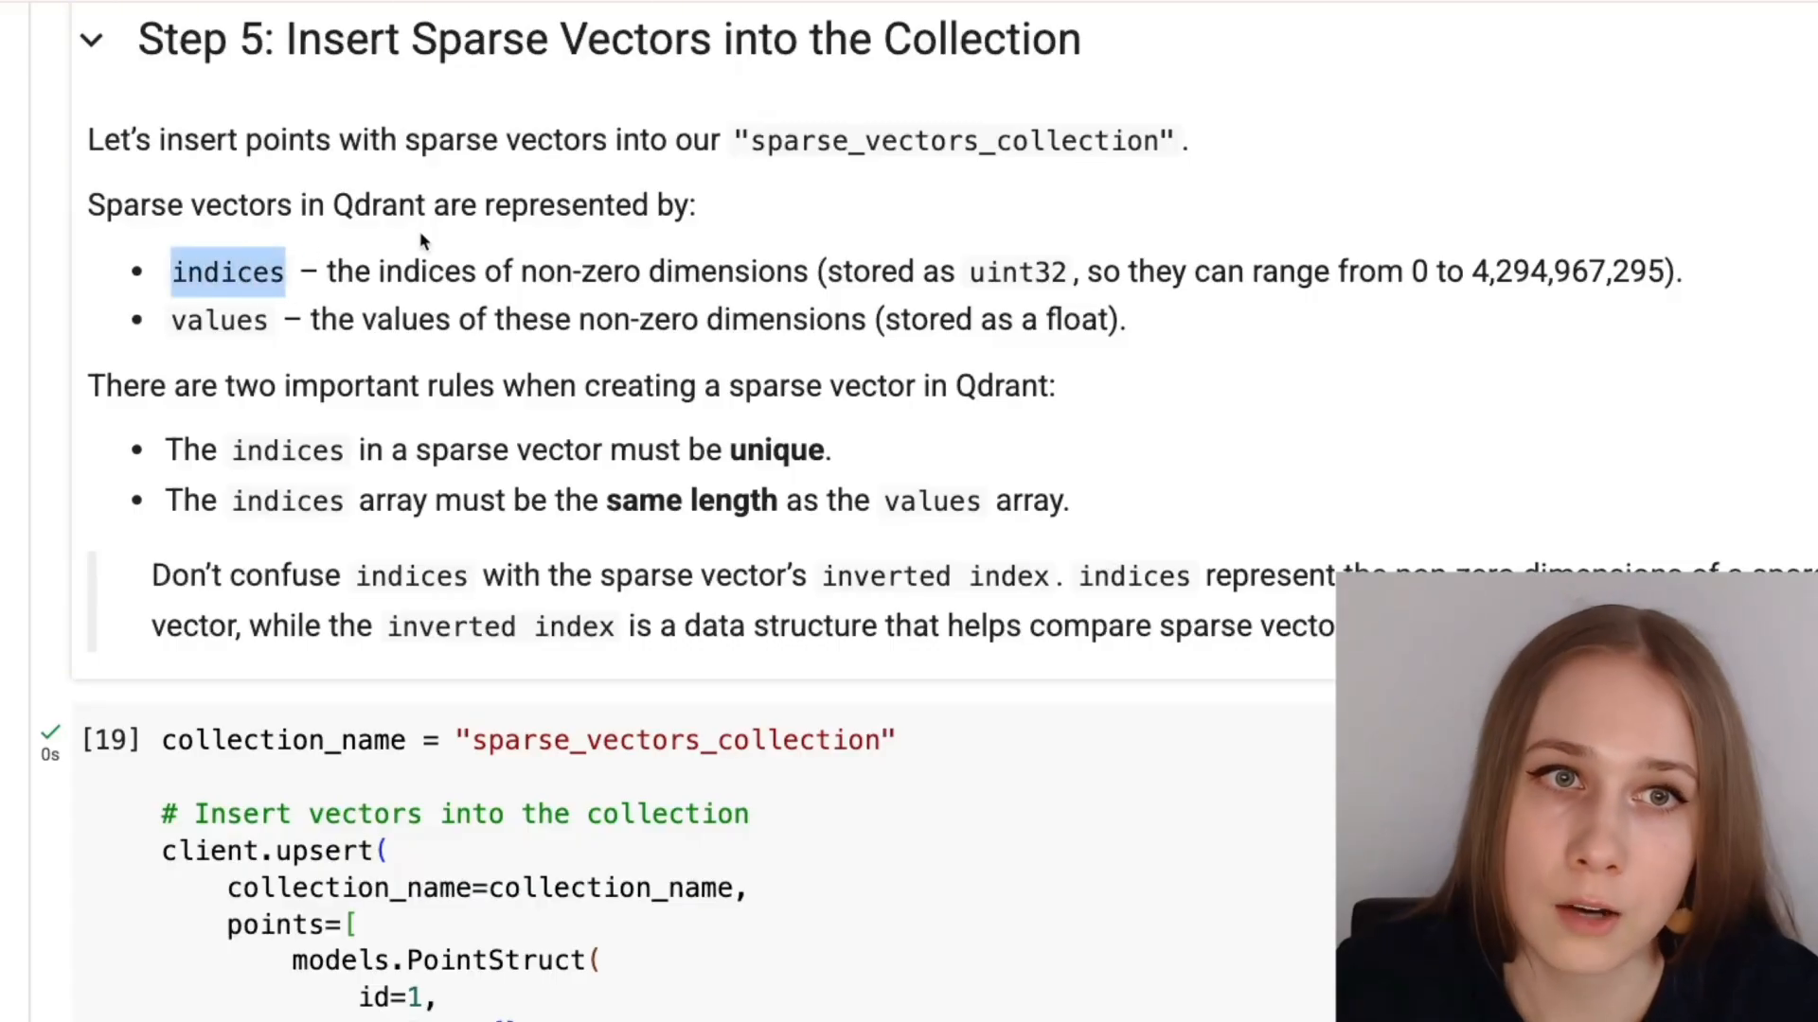
left_click_drag(969, 270, 1065, 271)
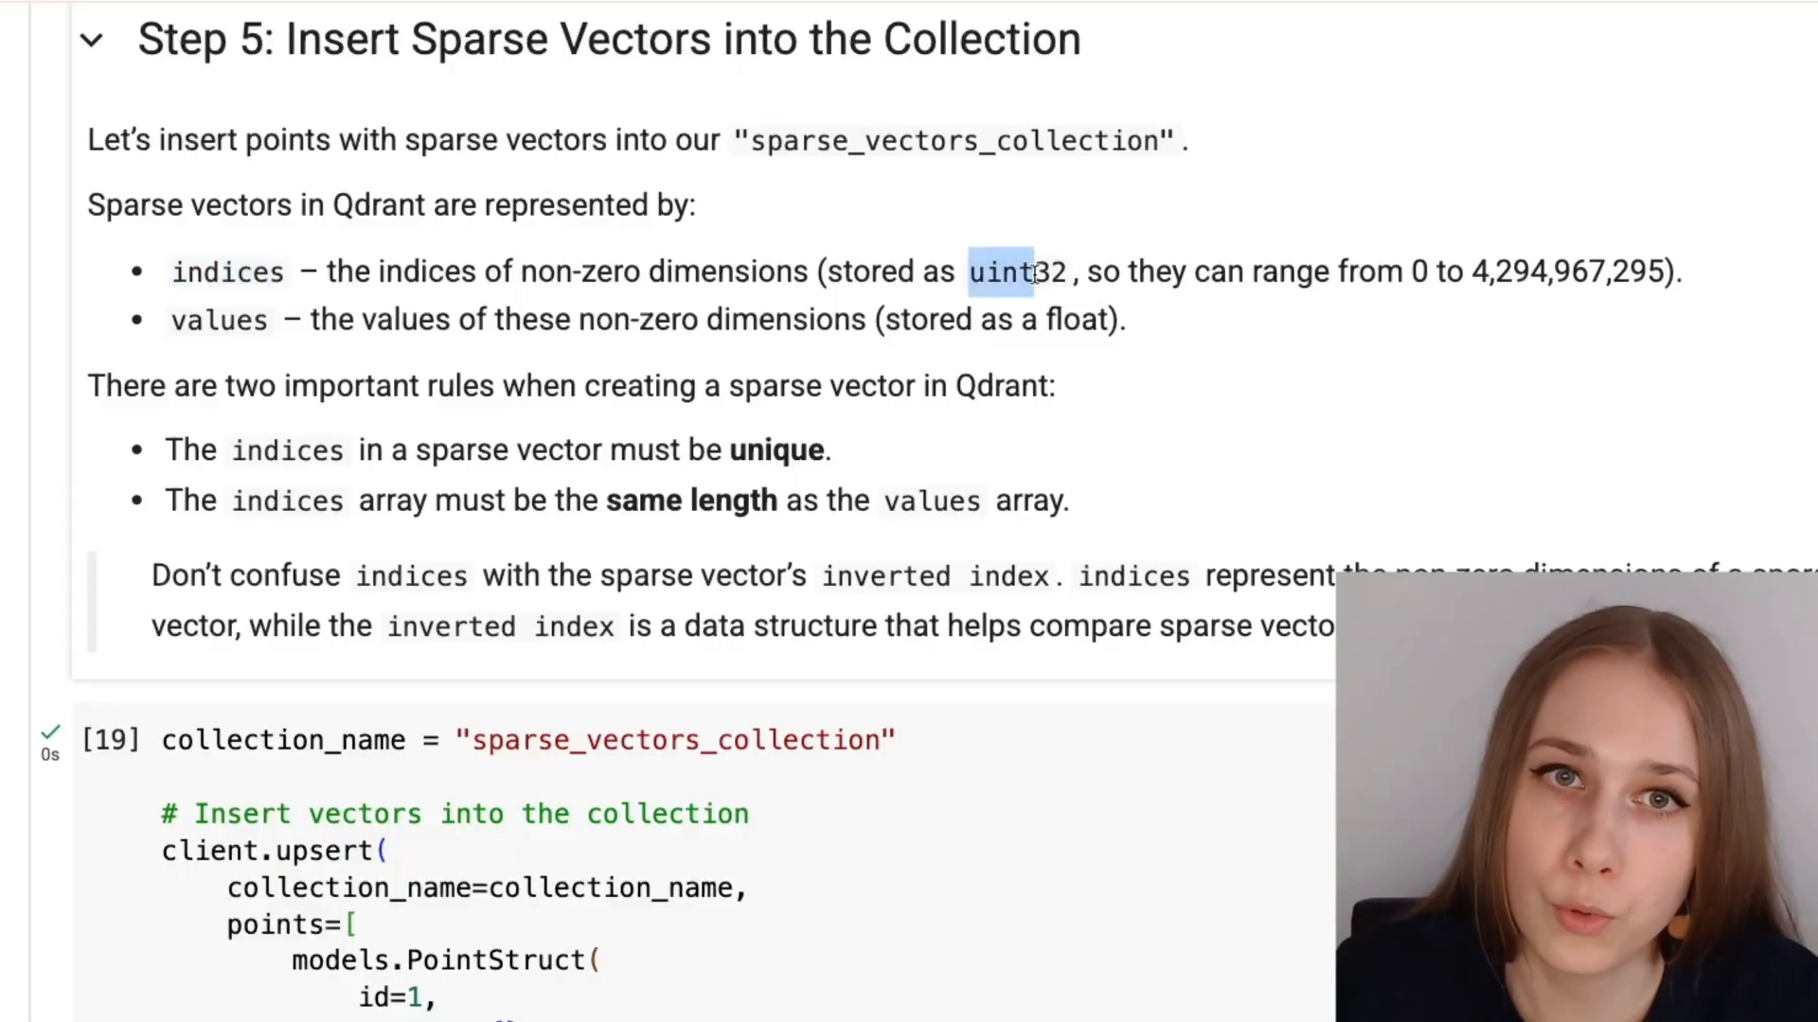
left_click(1398, 270)
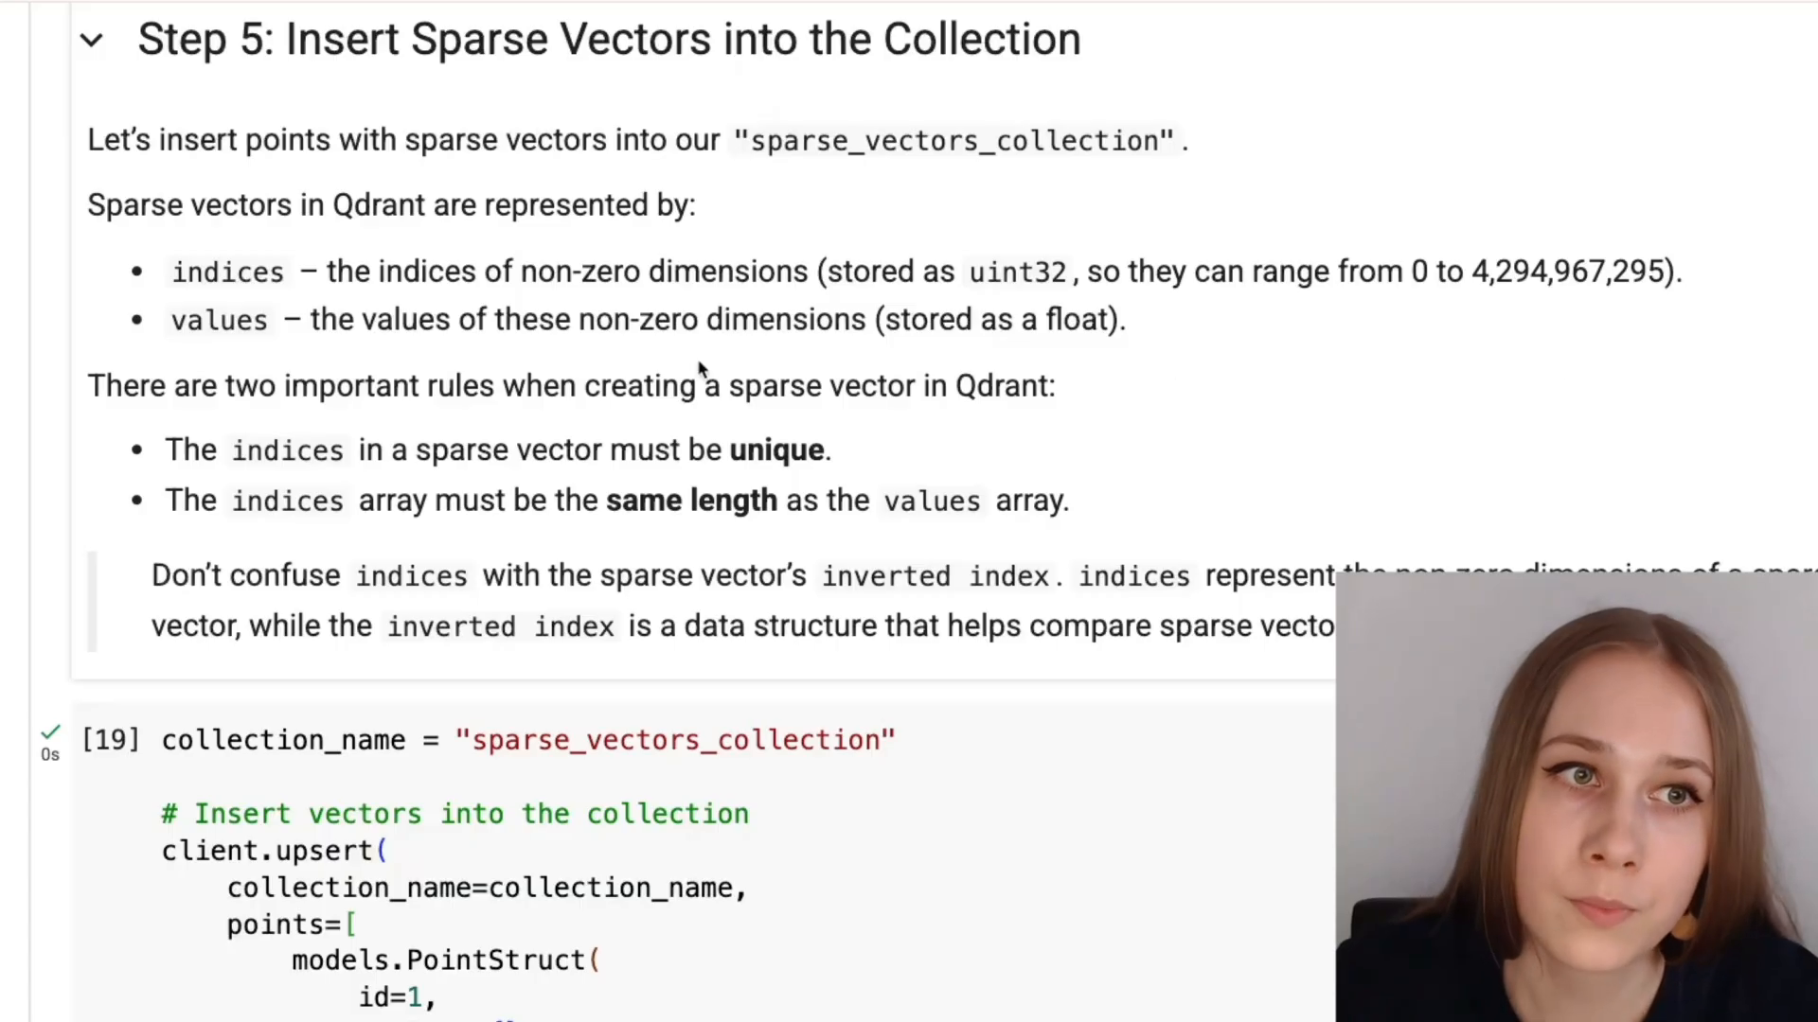
scroll(422, 339, "down", 1)
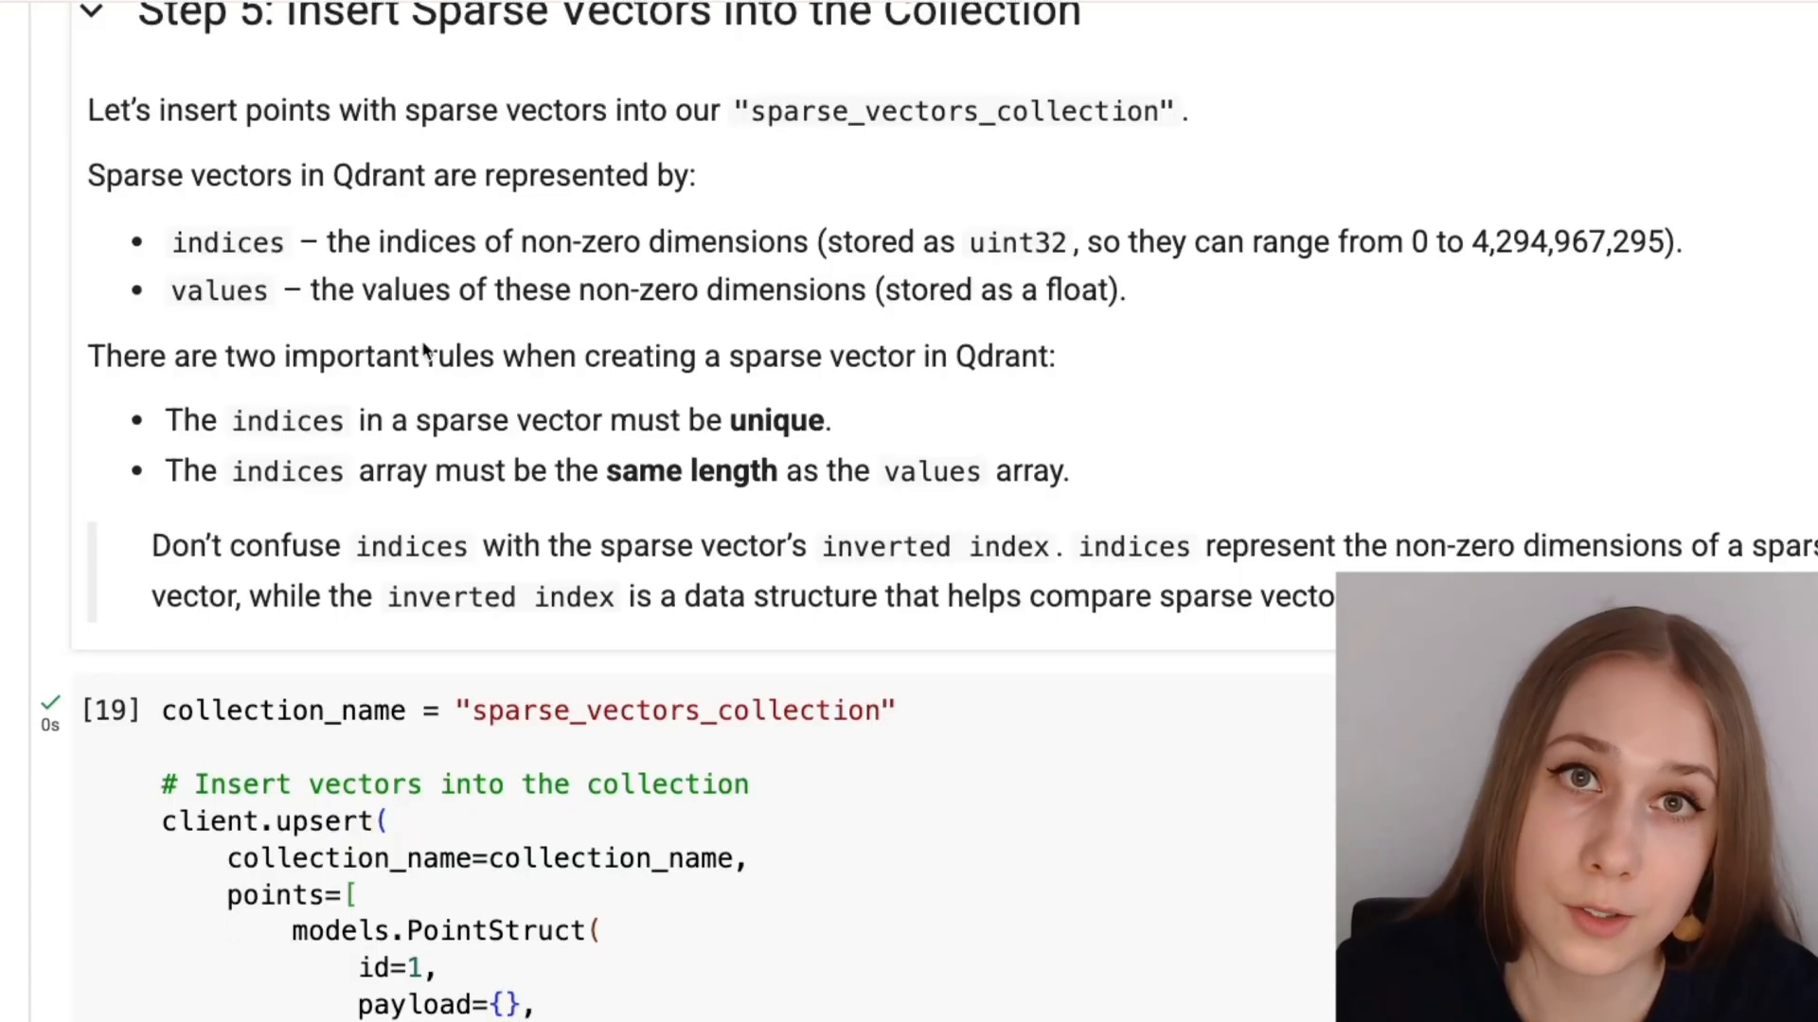
scroll(422, 339, "down", 2)
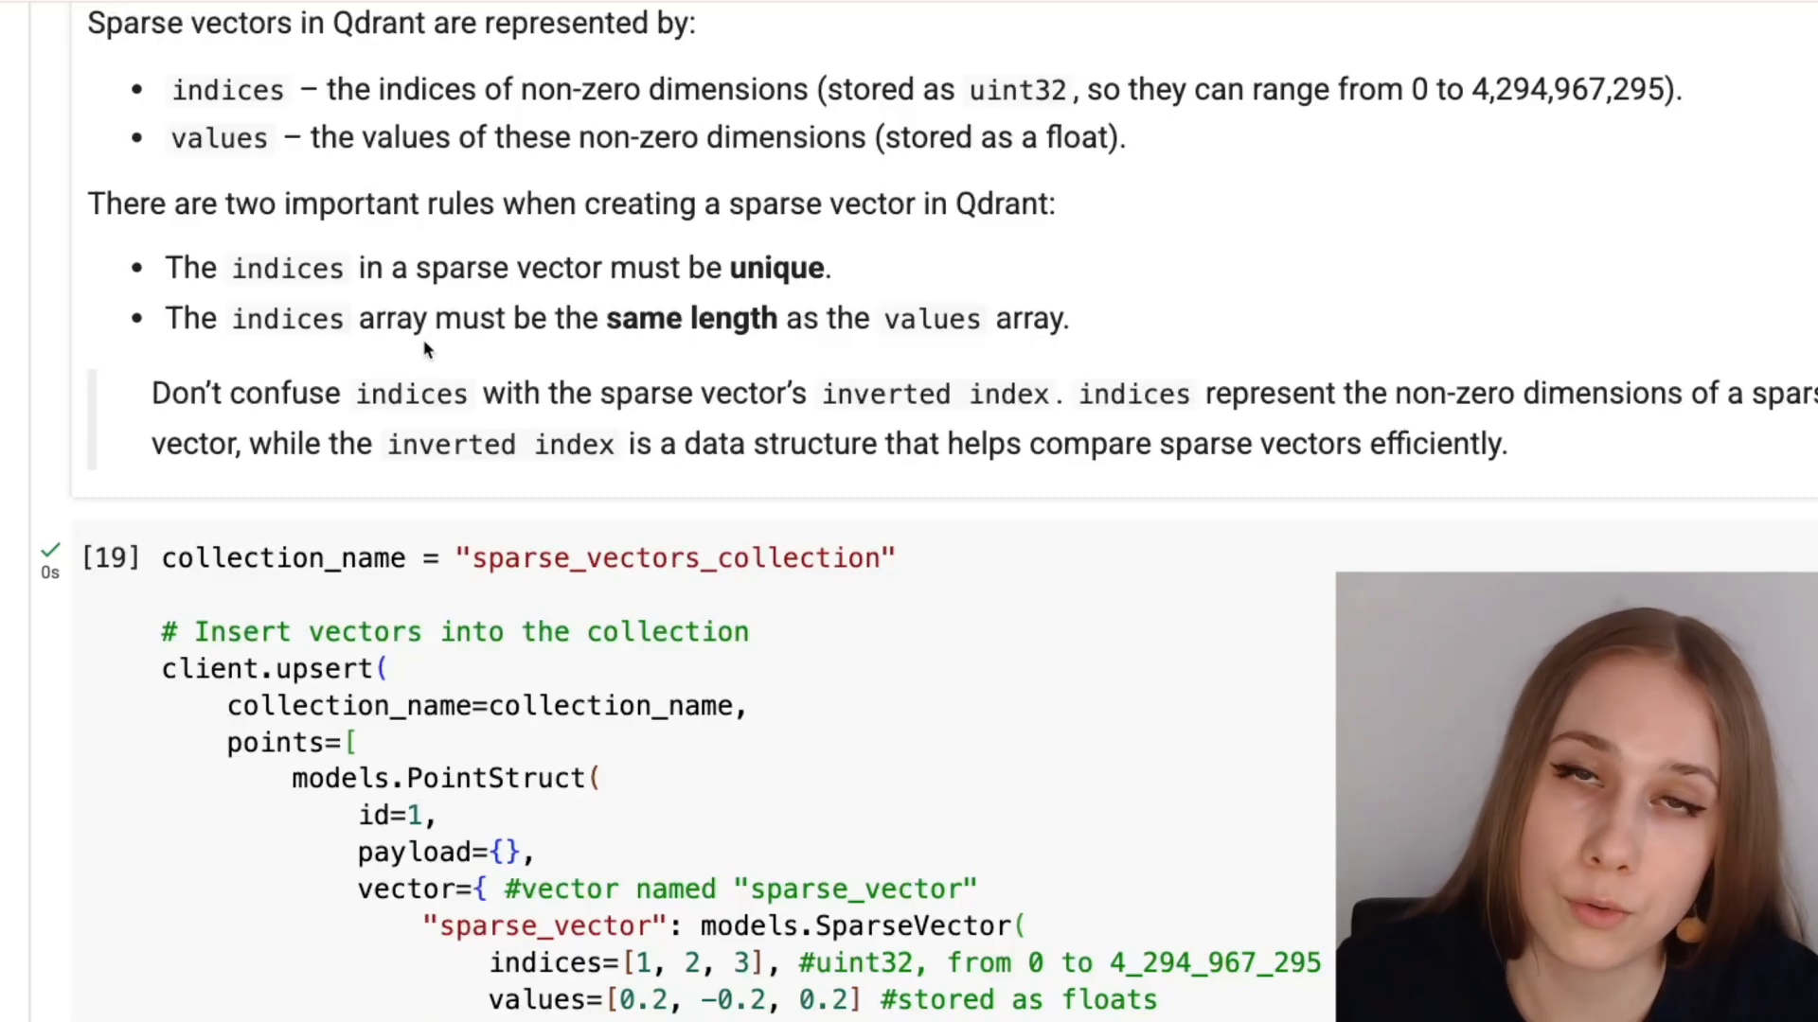
scroll(427, 349, "up", 1)
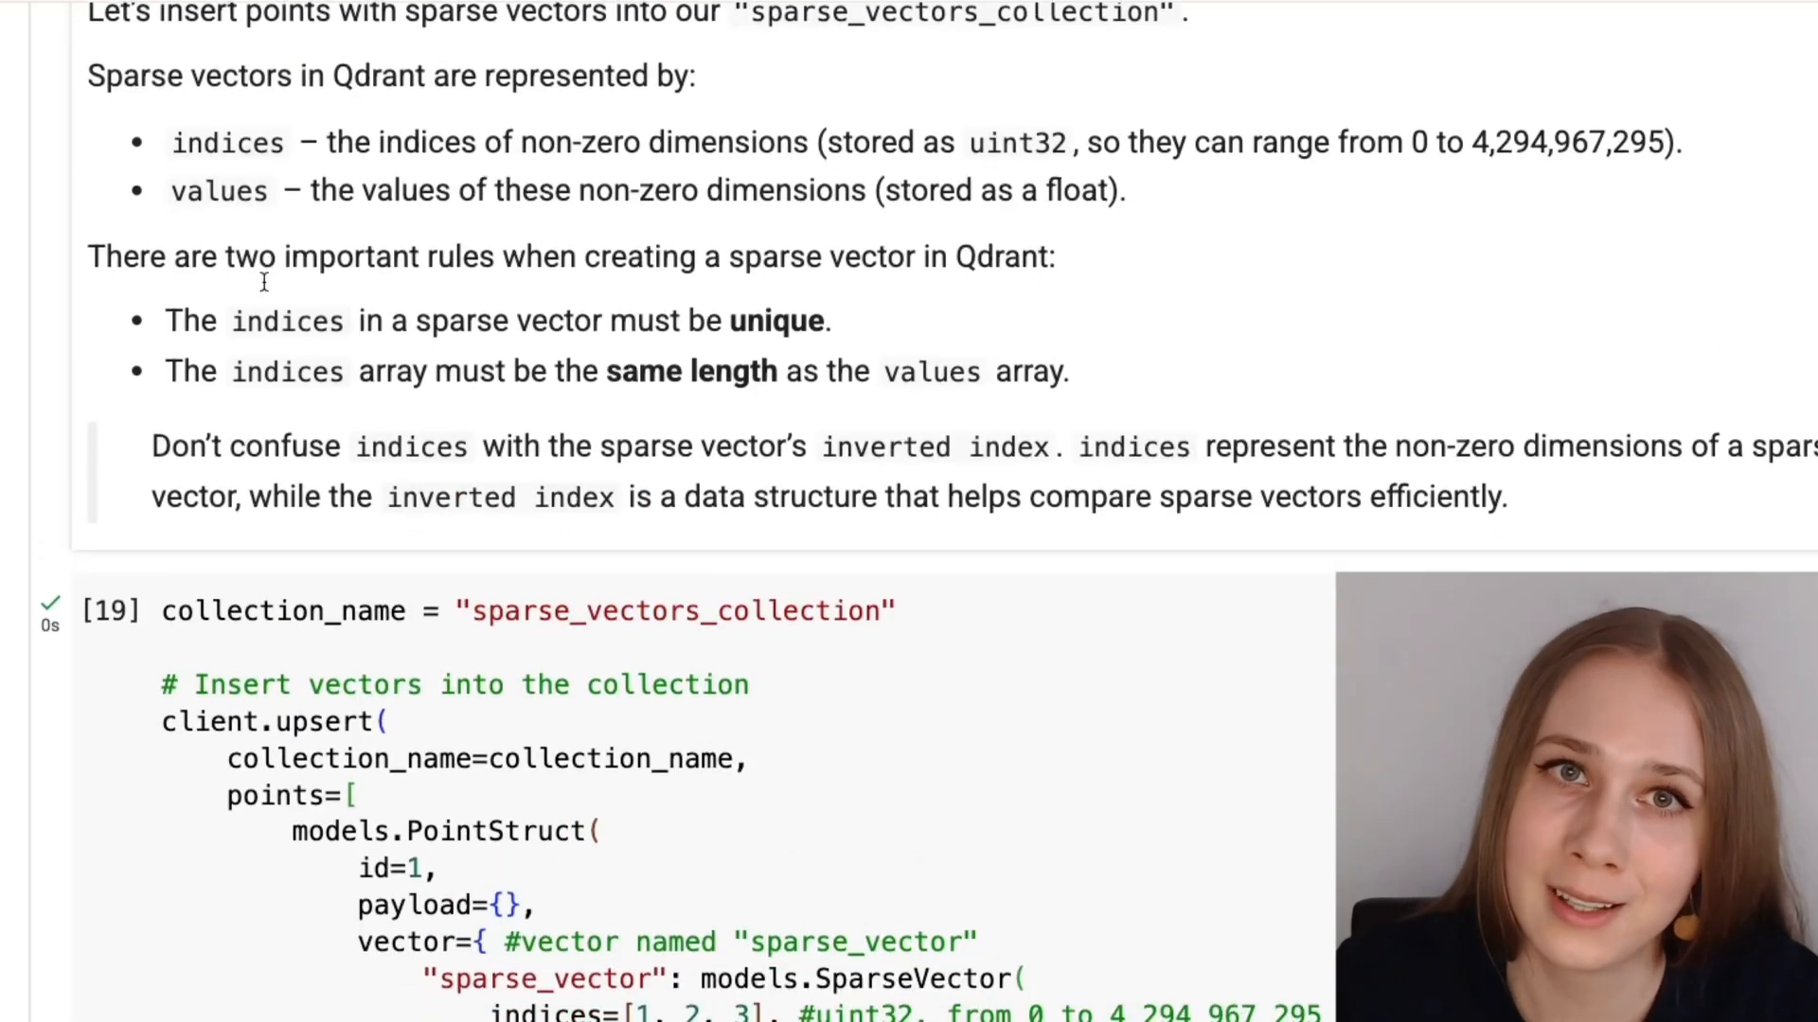
scroll(427, 349, "down", 3)
scroll(260, 279, "down", 3)
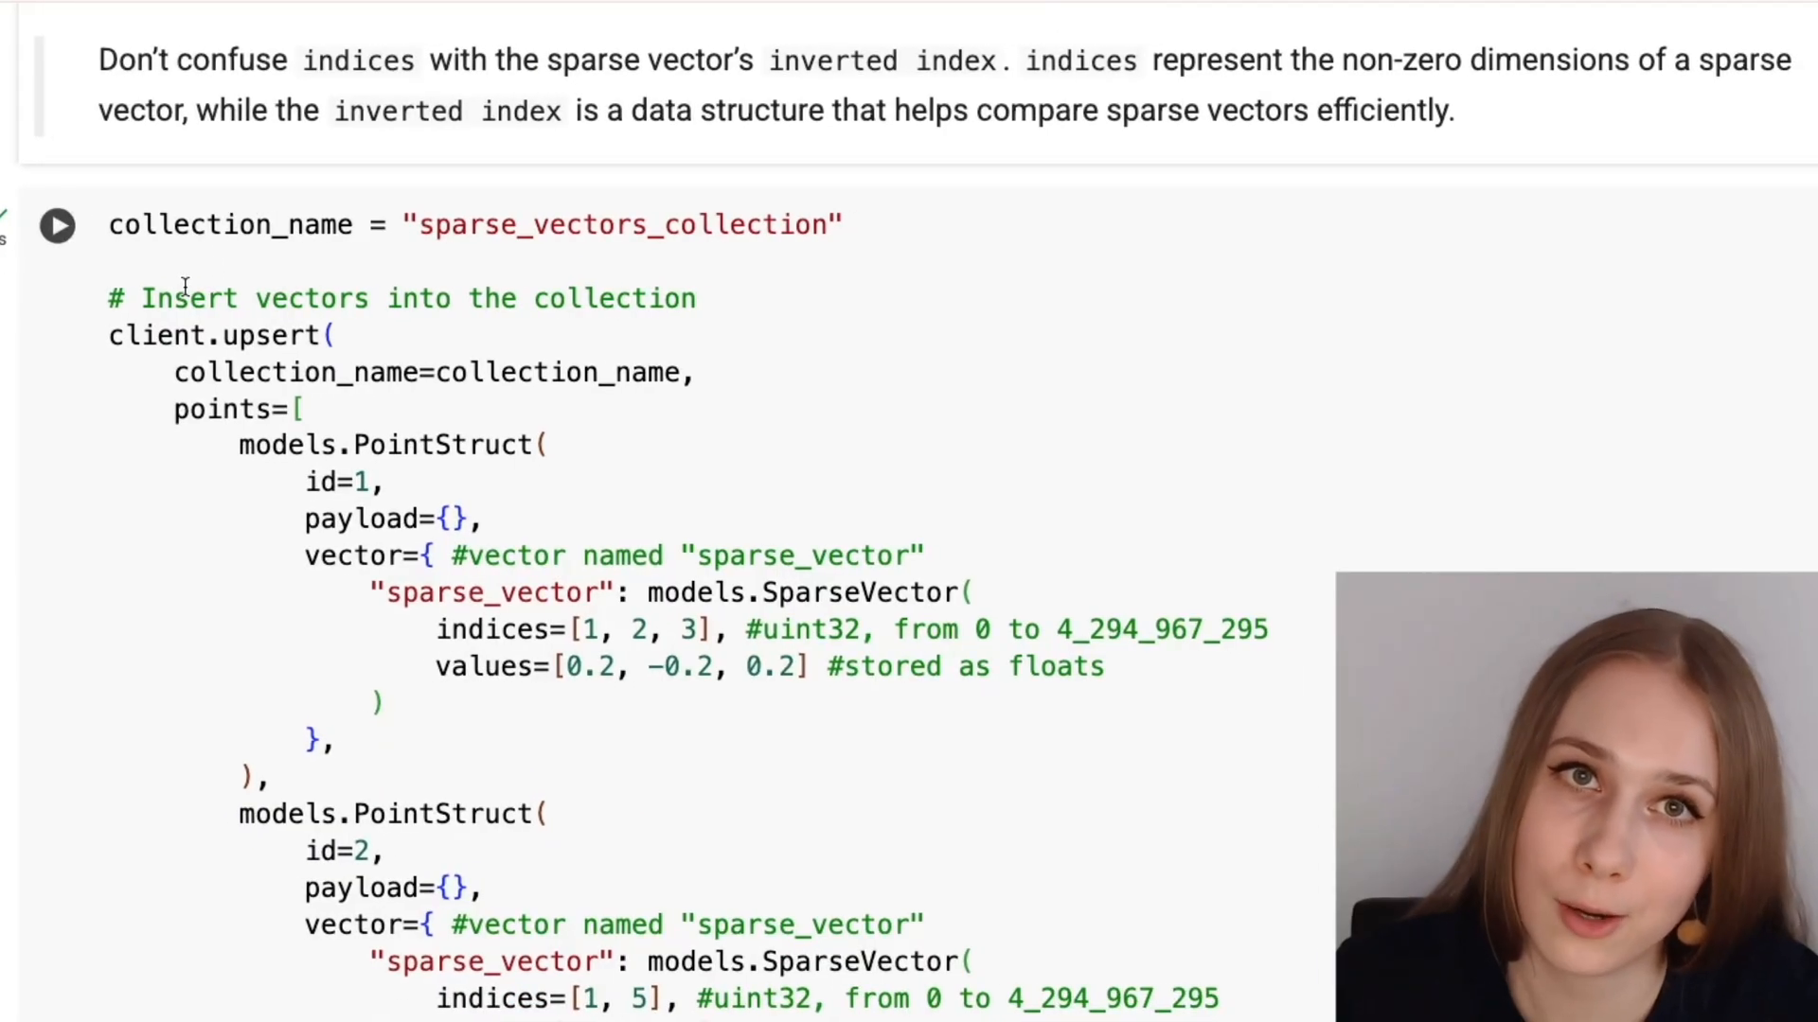
scroll(185, 287, "down", 2)
left_click_drag(238, 362, 270, 688)
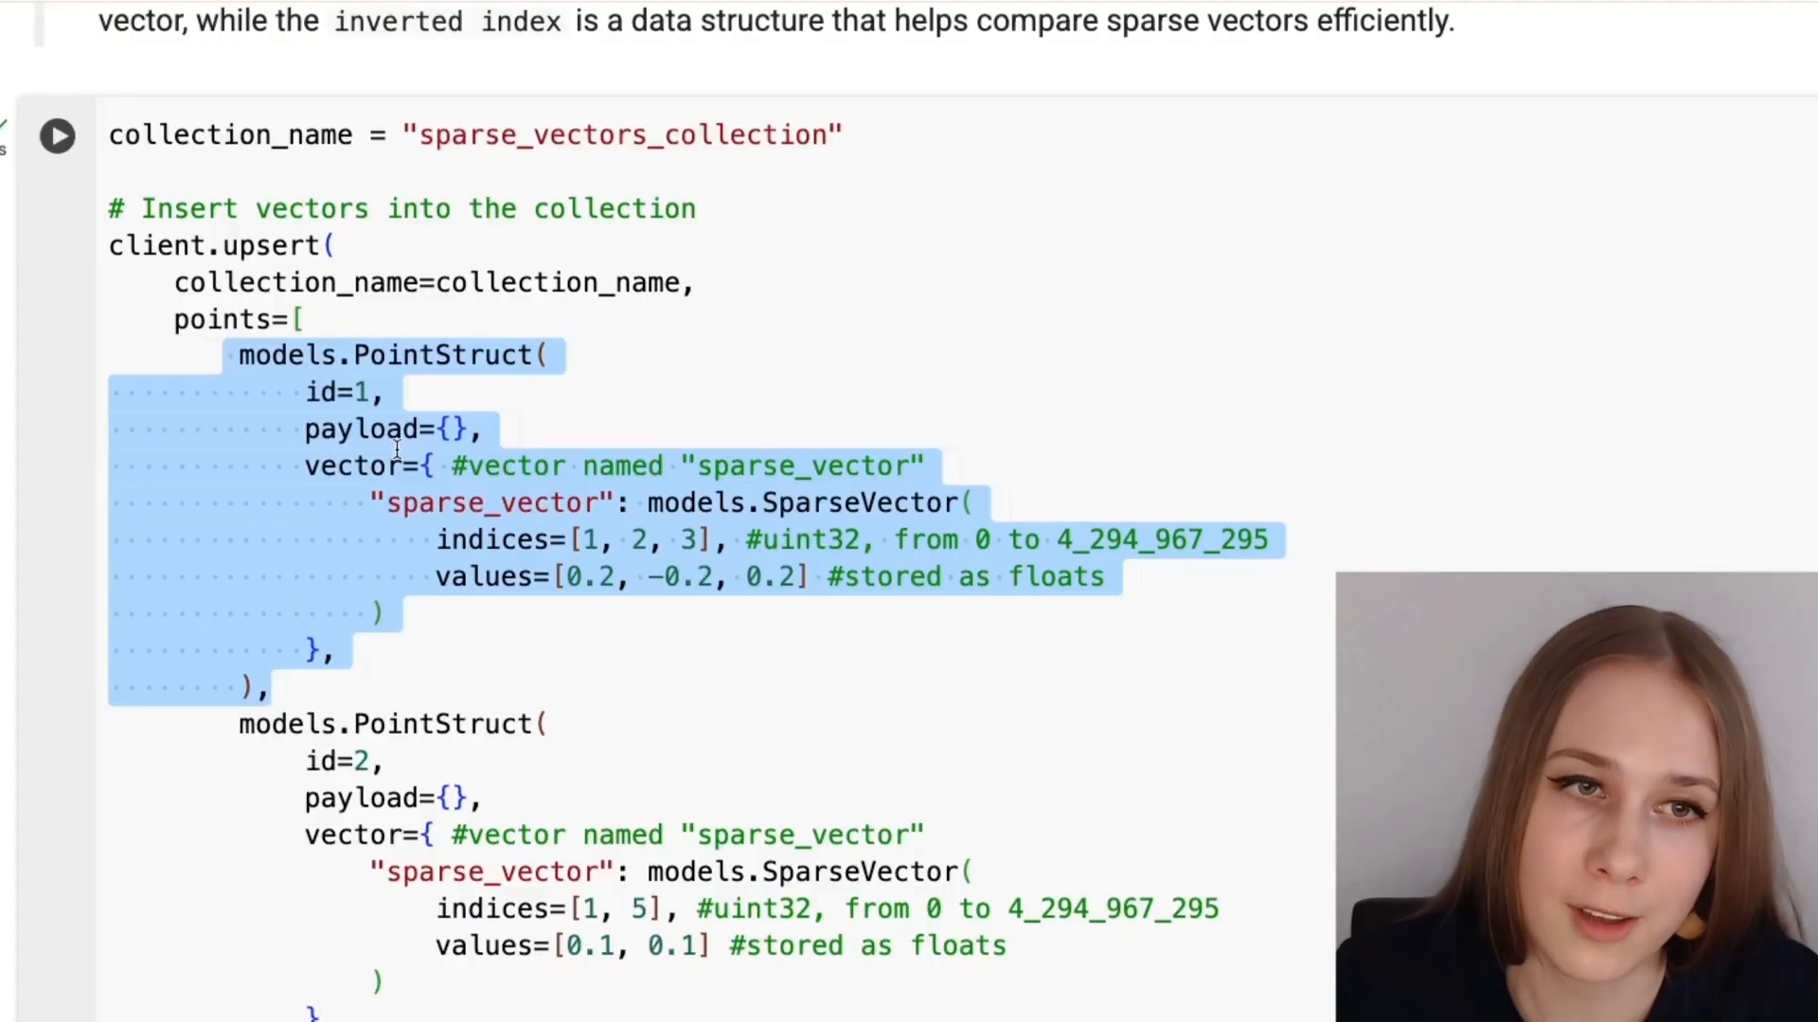
scroll(397, 451, "down", 2)
mouse_move(238, 540)
left_mouse_down()
mouse_move(316, 784)
mouse_move(271, 871)
left_mouse_up()
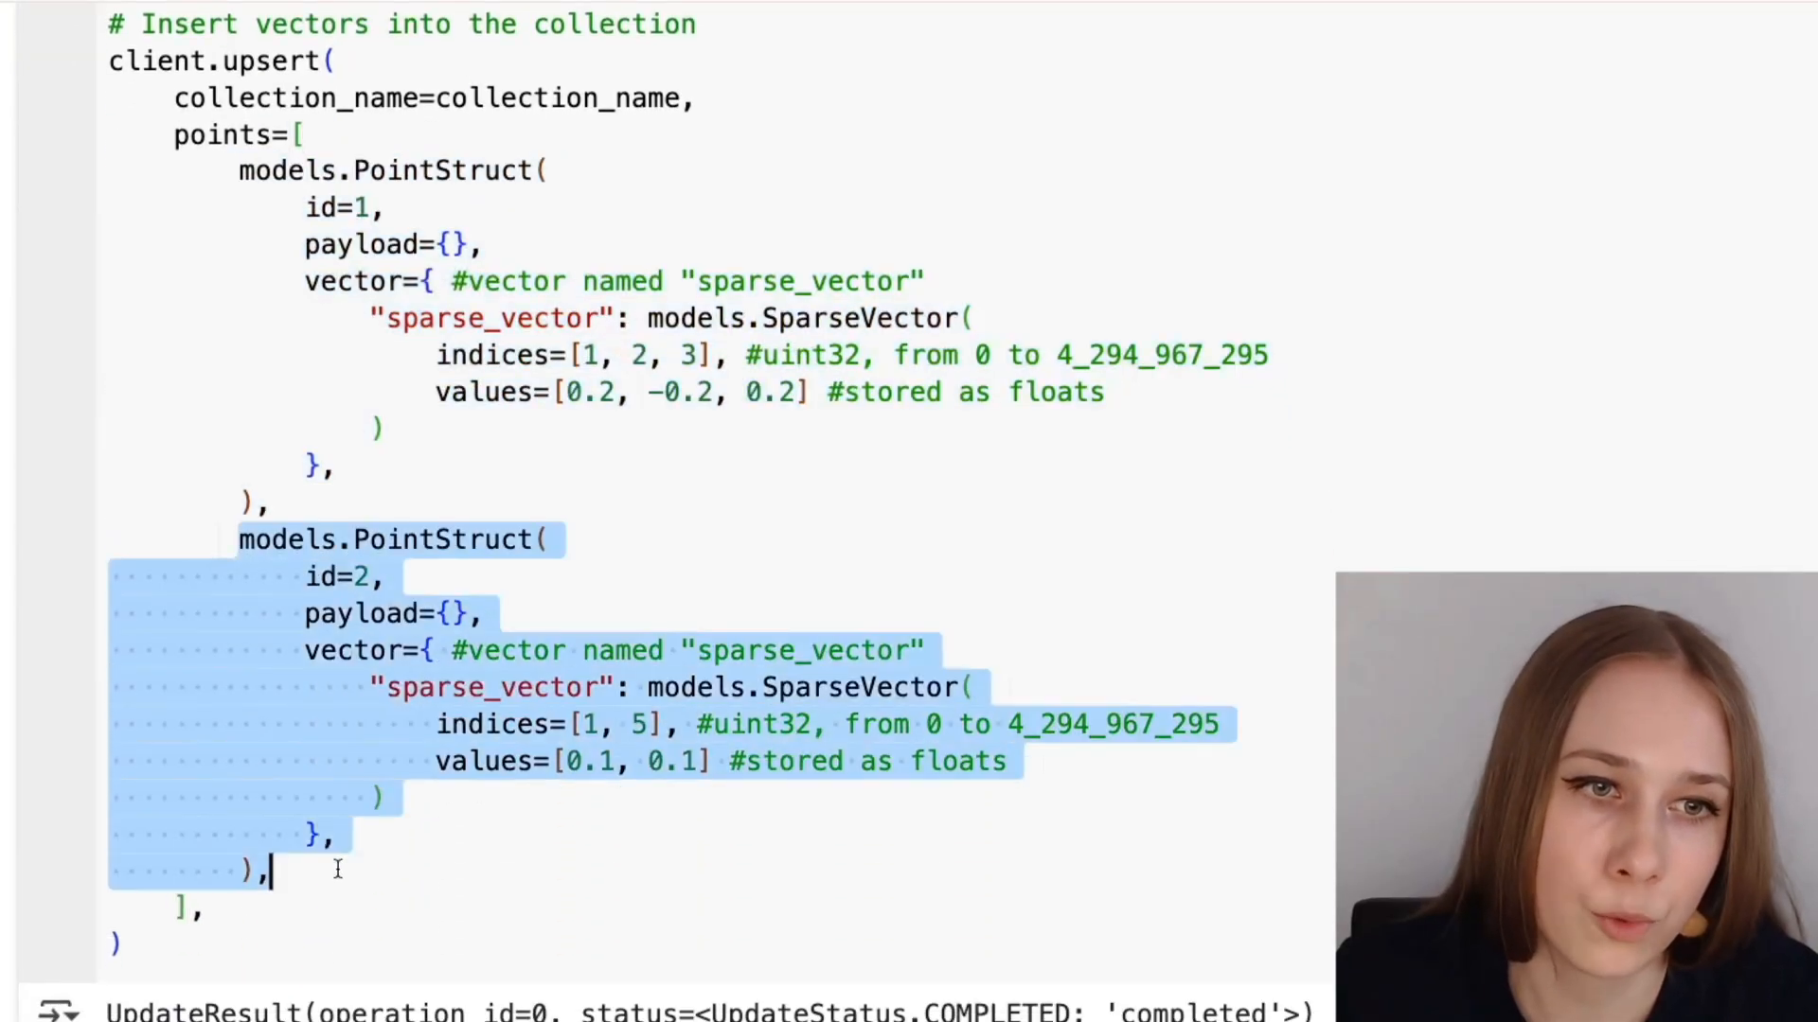
left_click(346, 316)
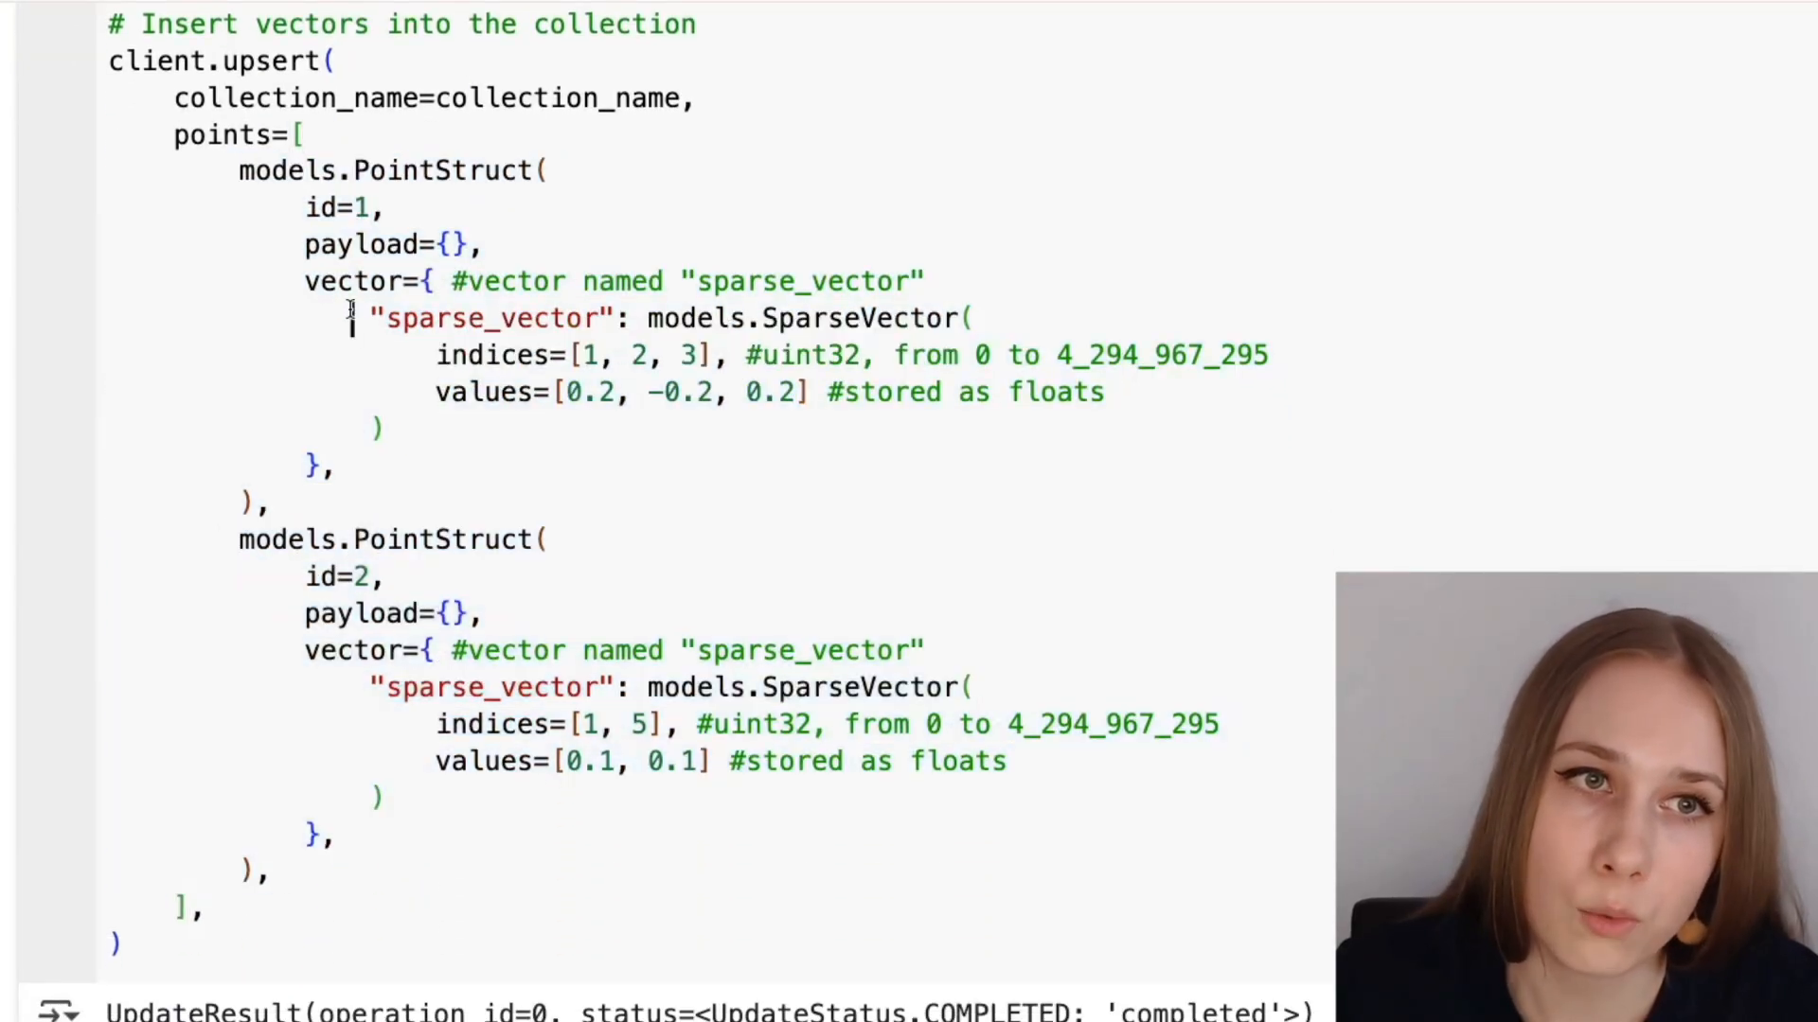
left_click_drag(352, 315, 616, 316)
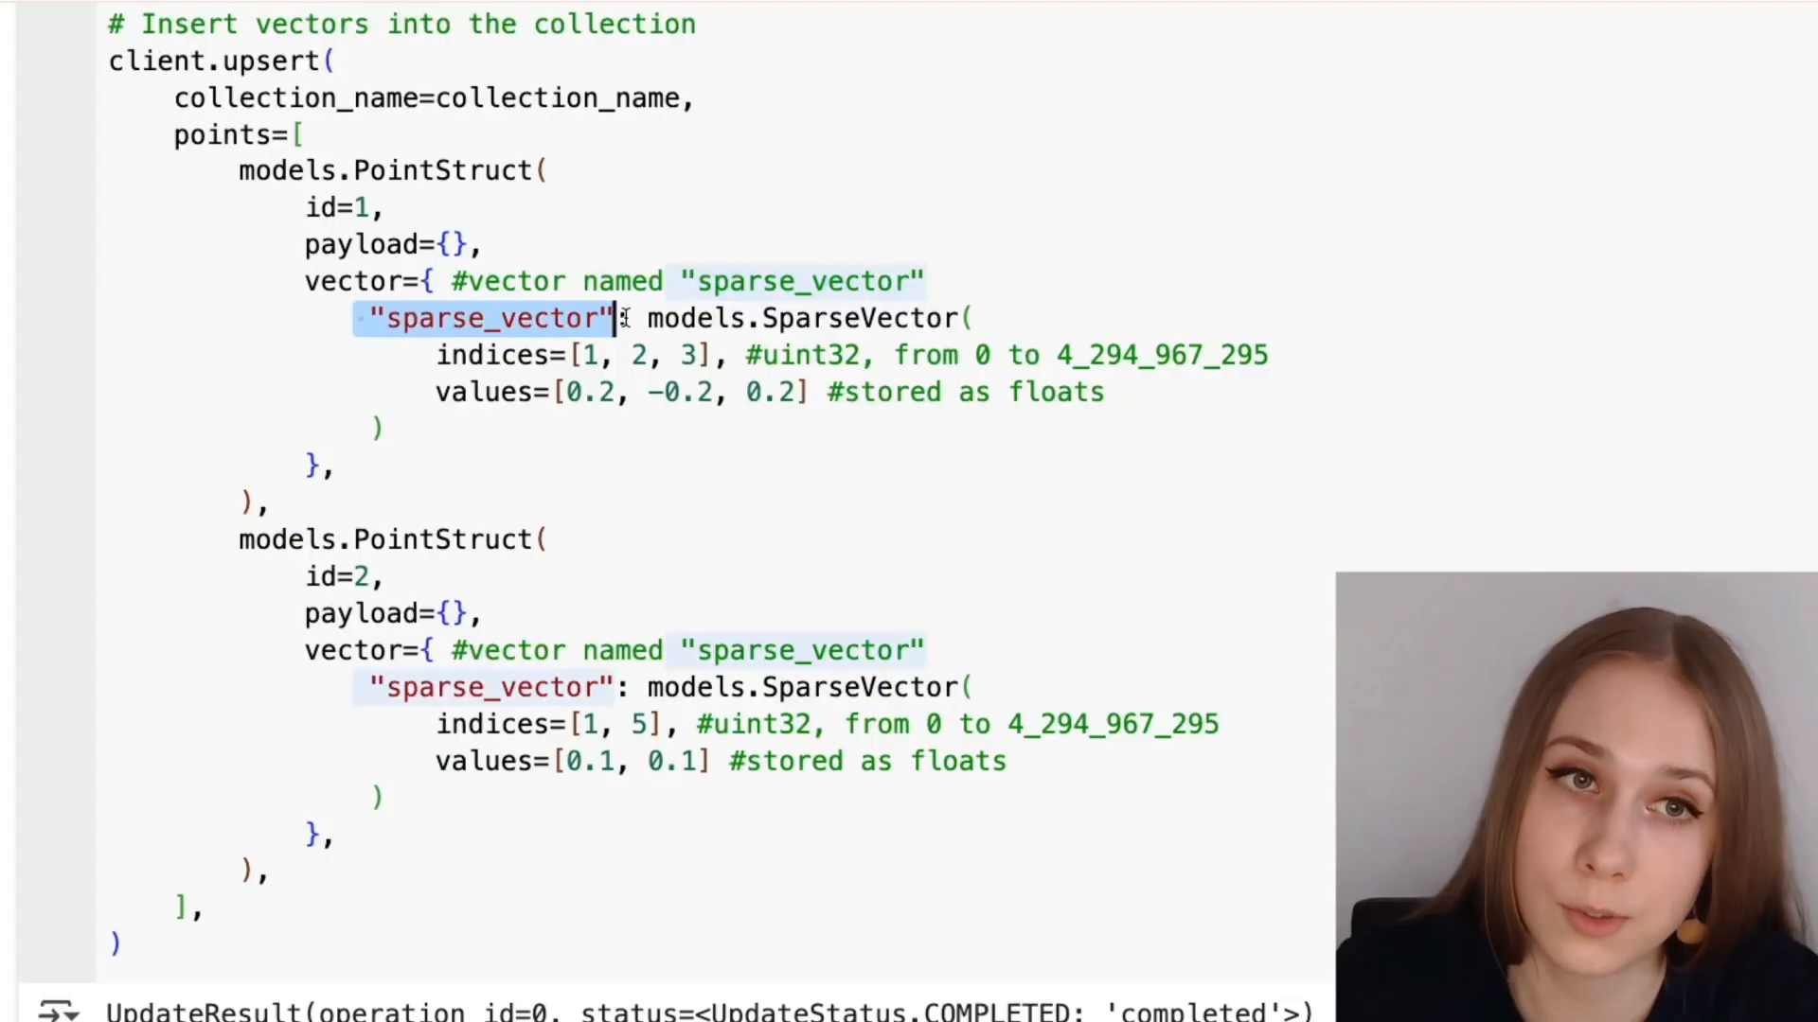
left_click_drag(422, 355, 714, 355)
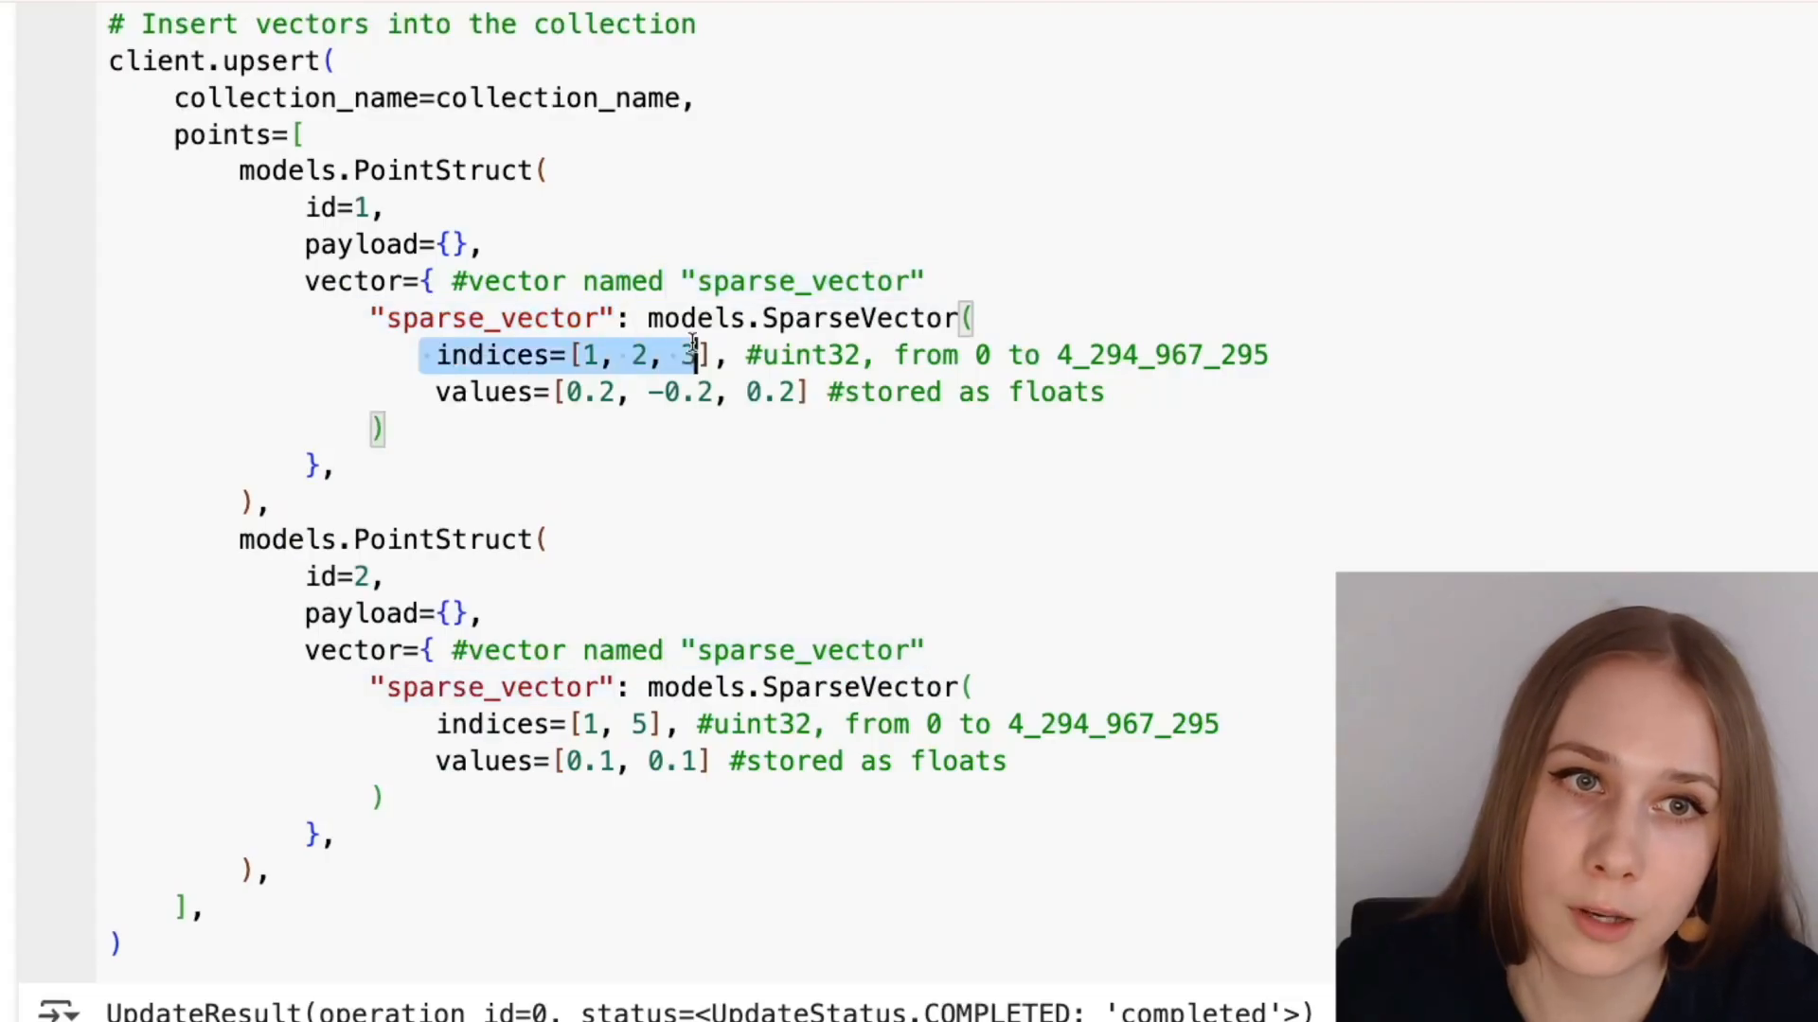
left_click_drag(429, 723, 667, 724)
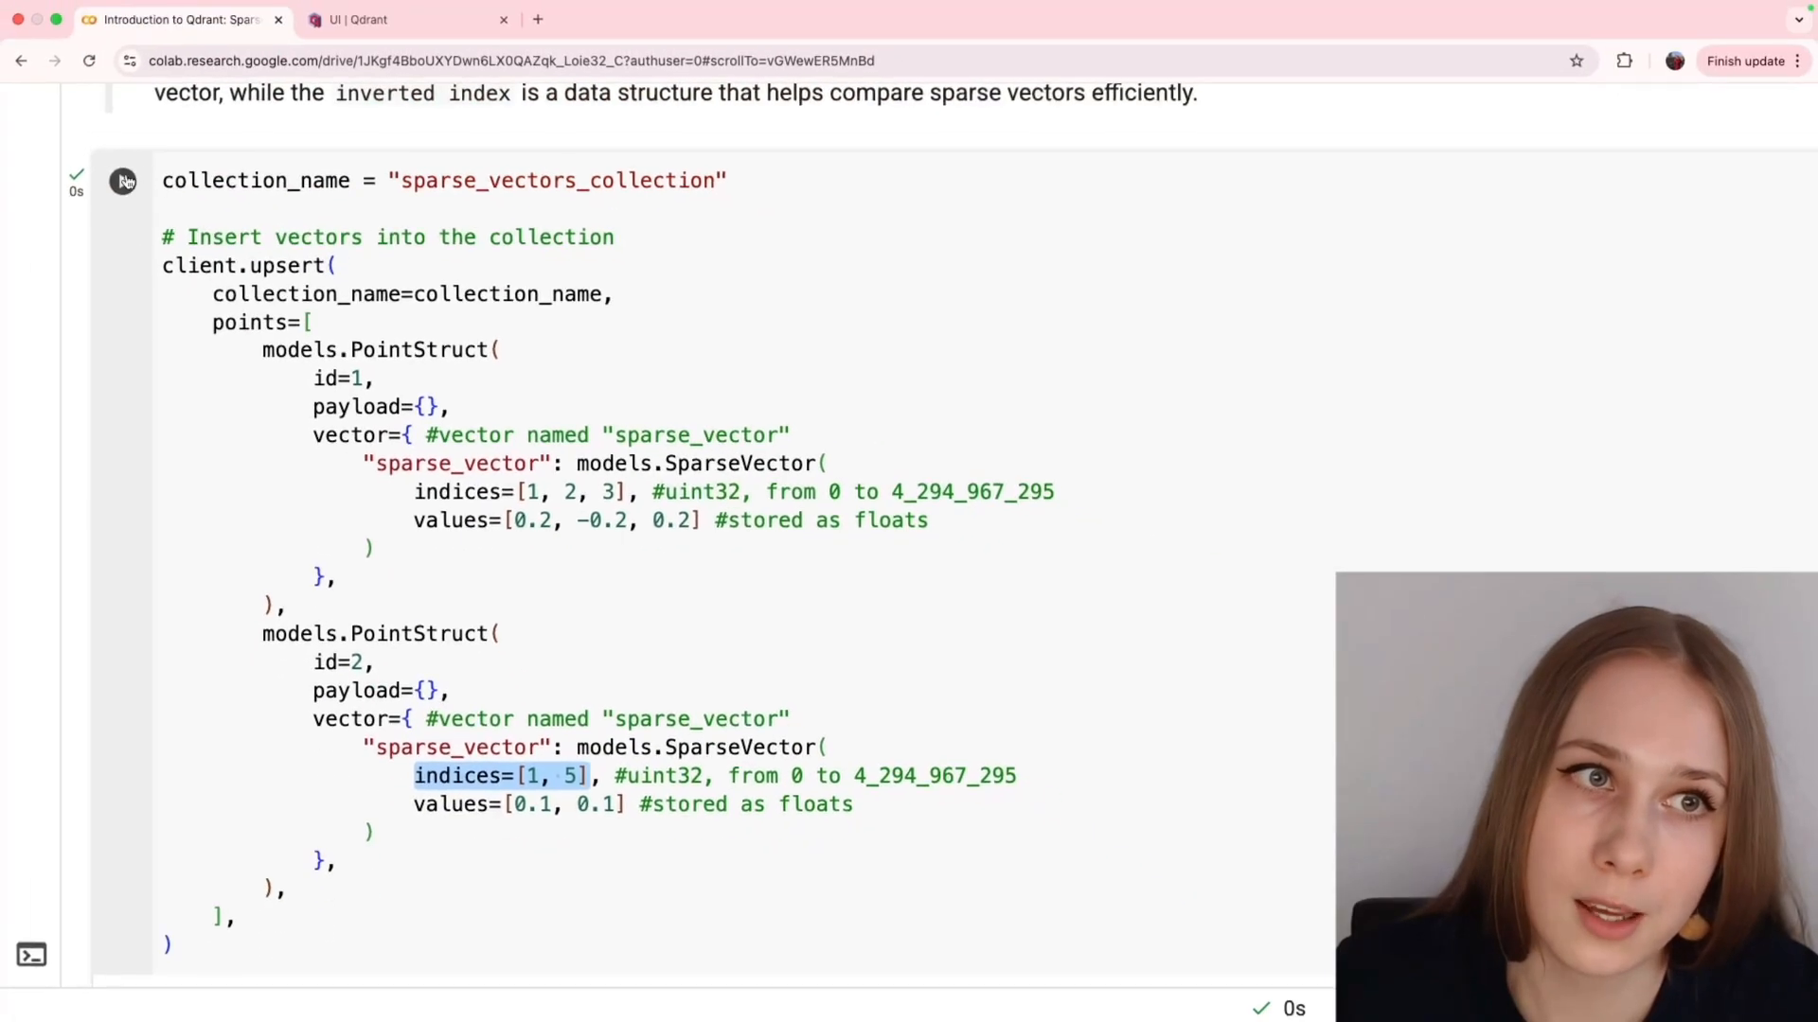
Inspect the two points of sparse_vectors_collection in the dashboard, noting Point 2's vector length of 2.
left_click(172, 174)
left_click(358, 18)
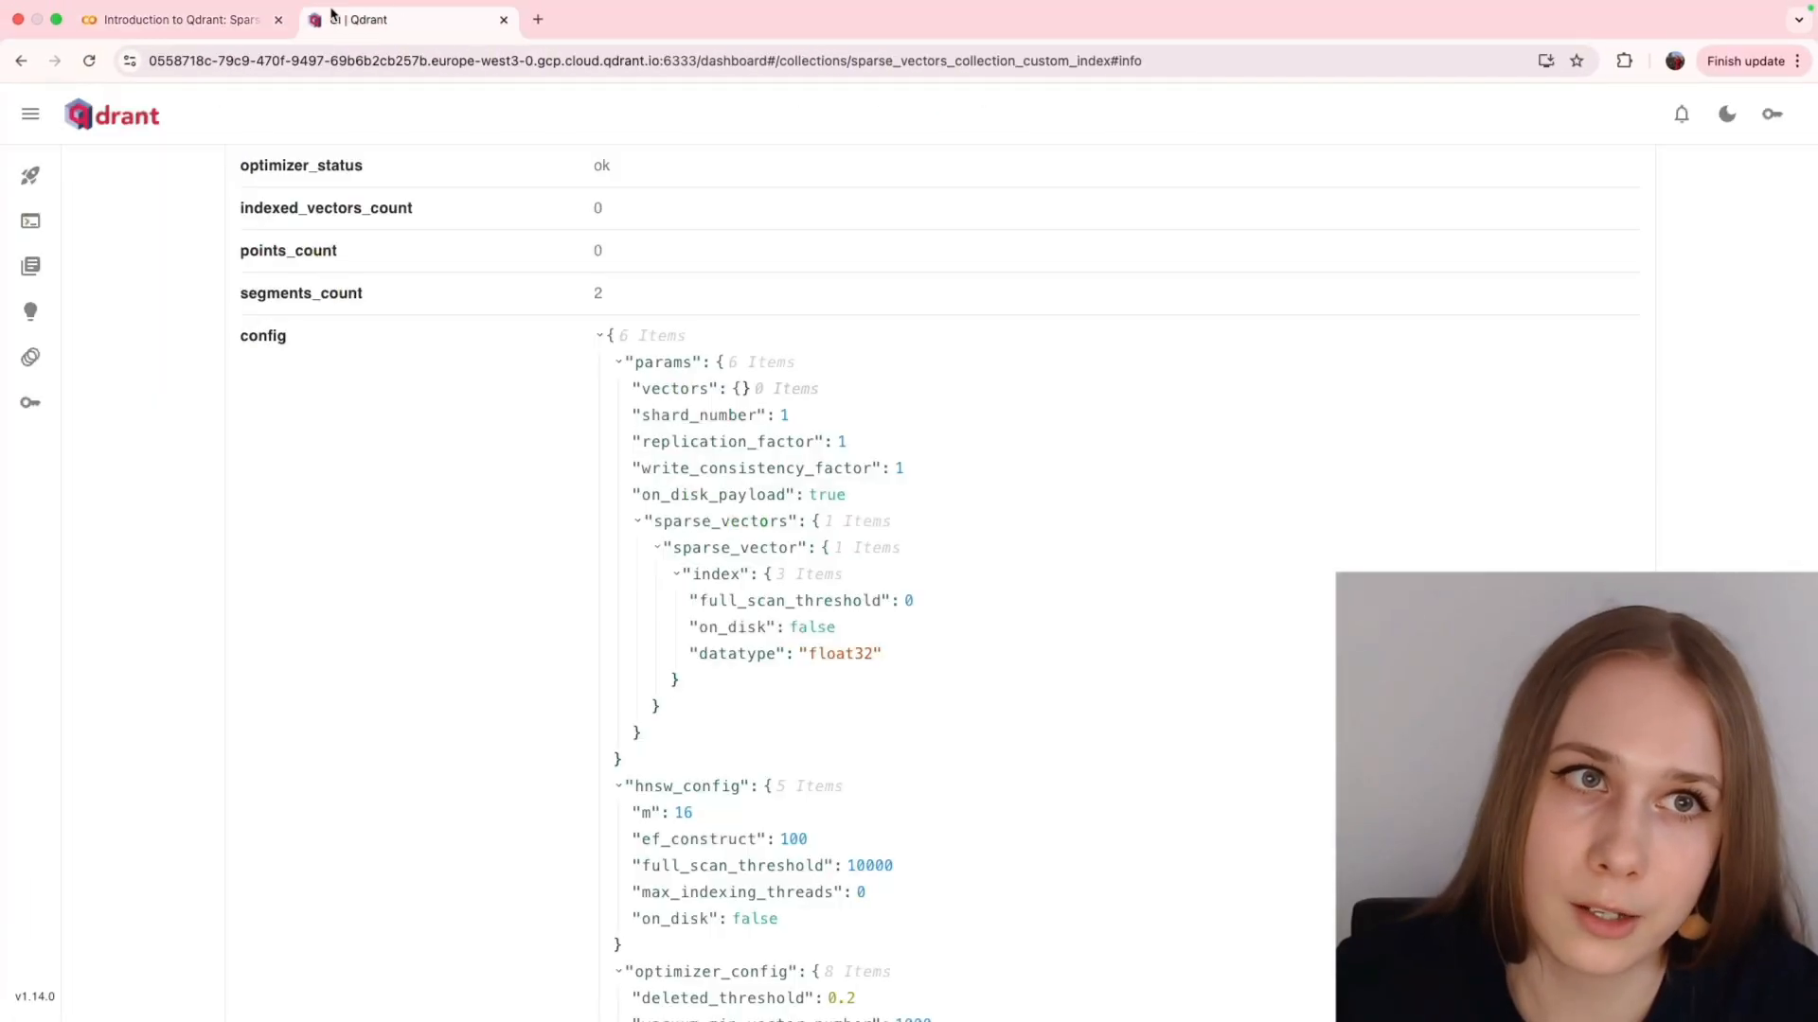
left_click(30, 266)
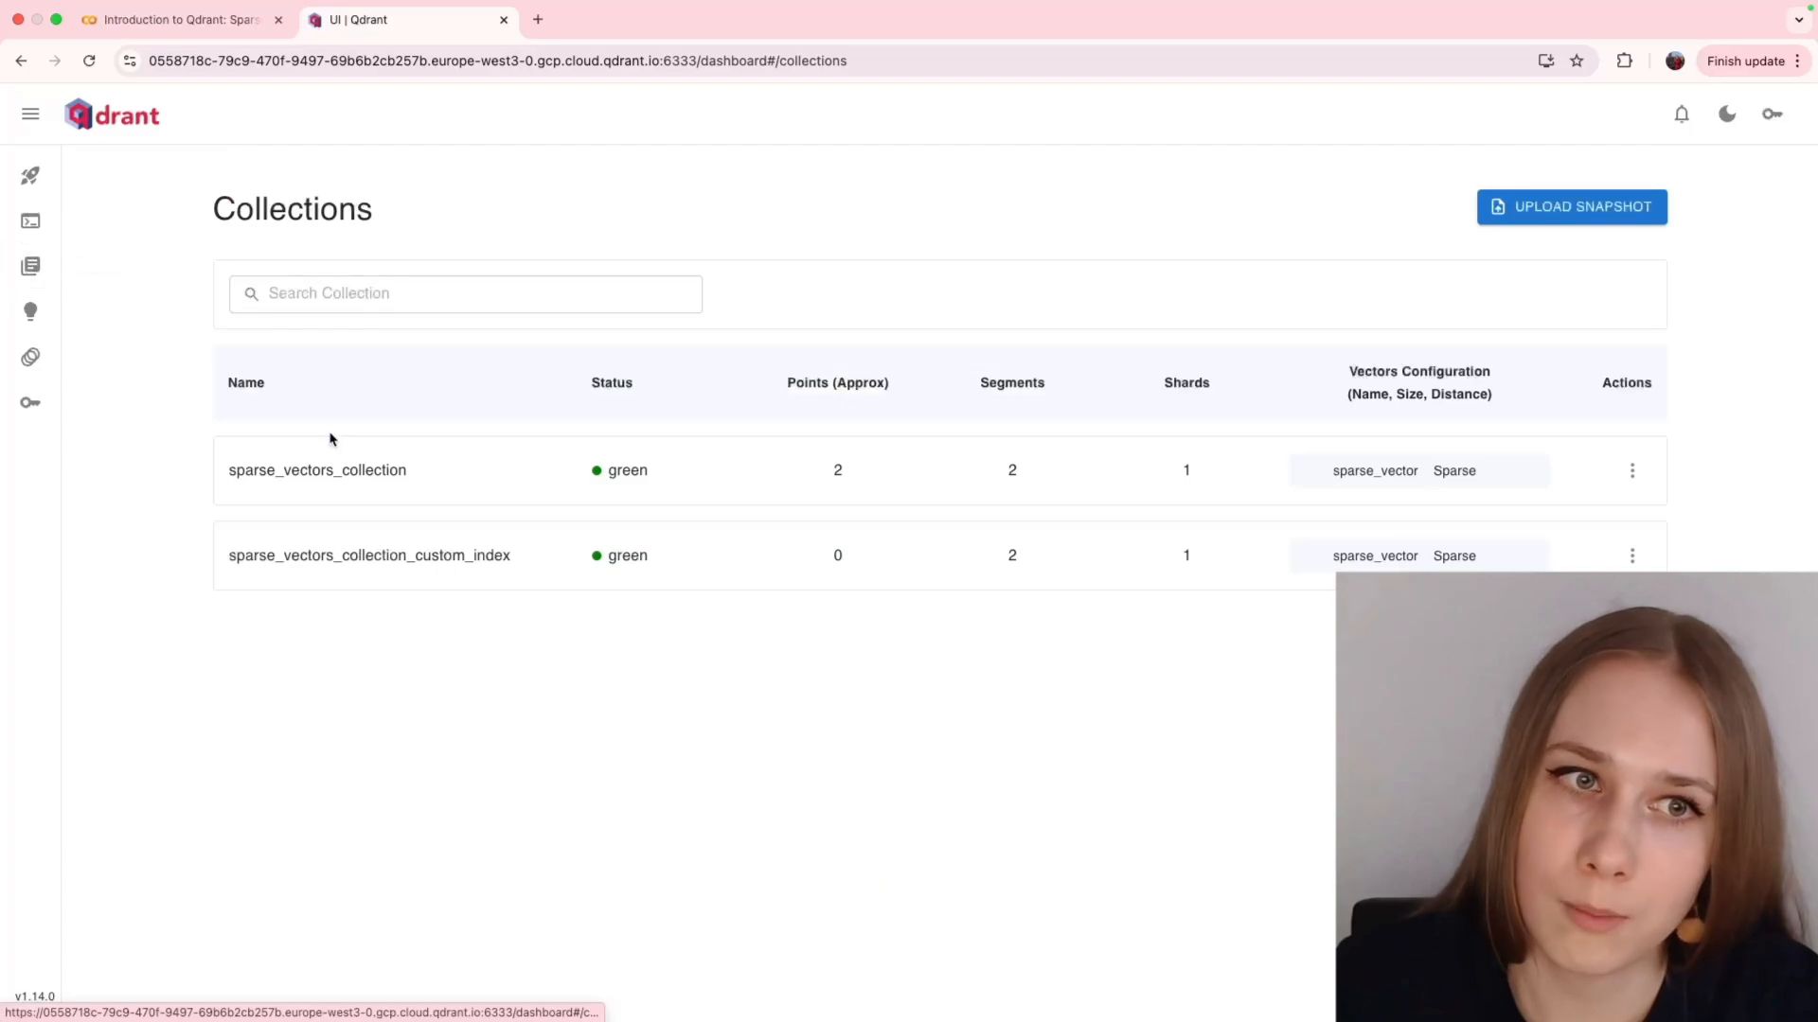
left_click(345, 469)
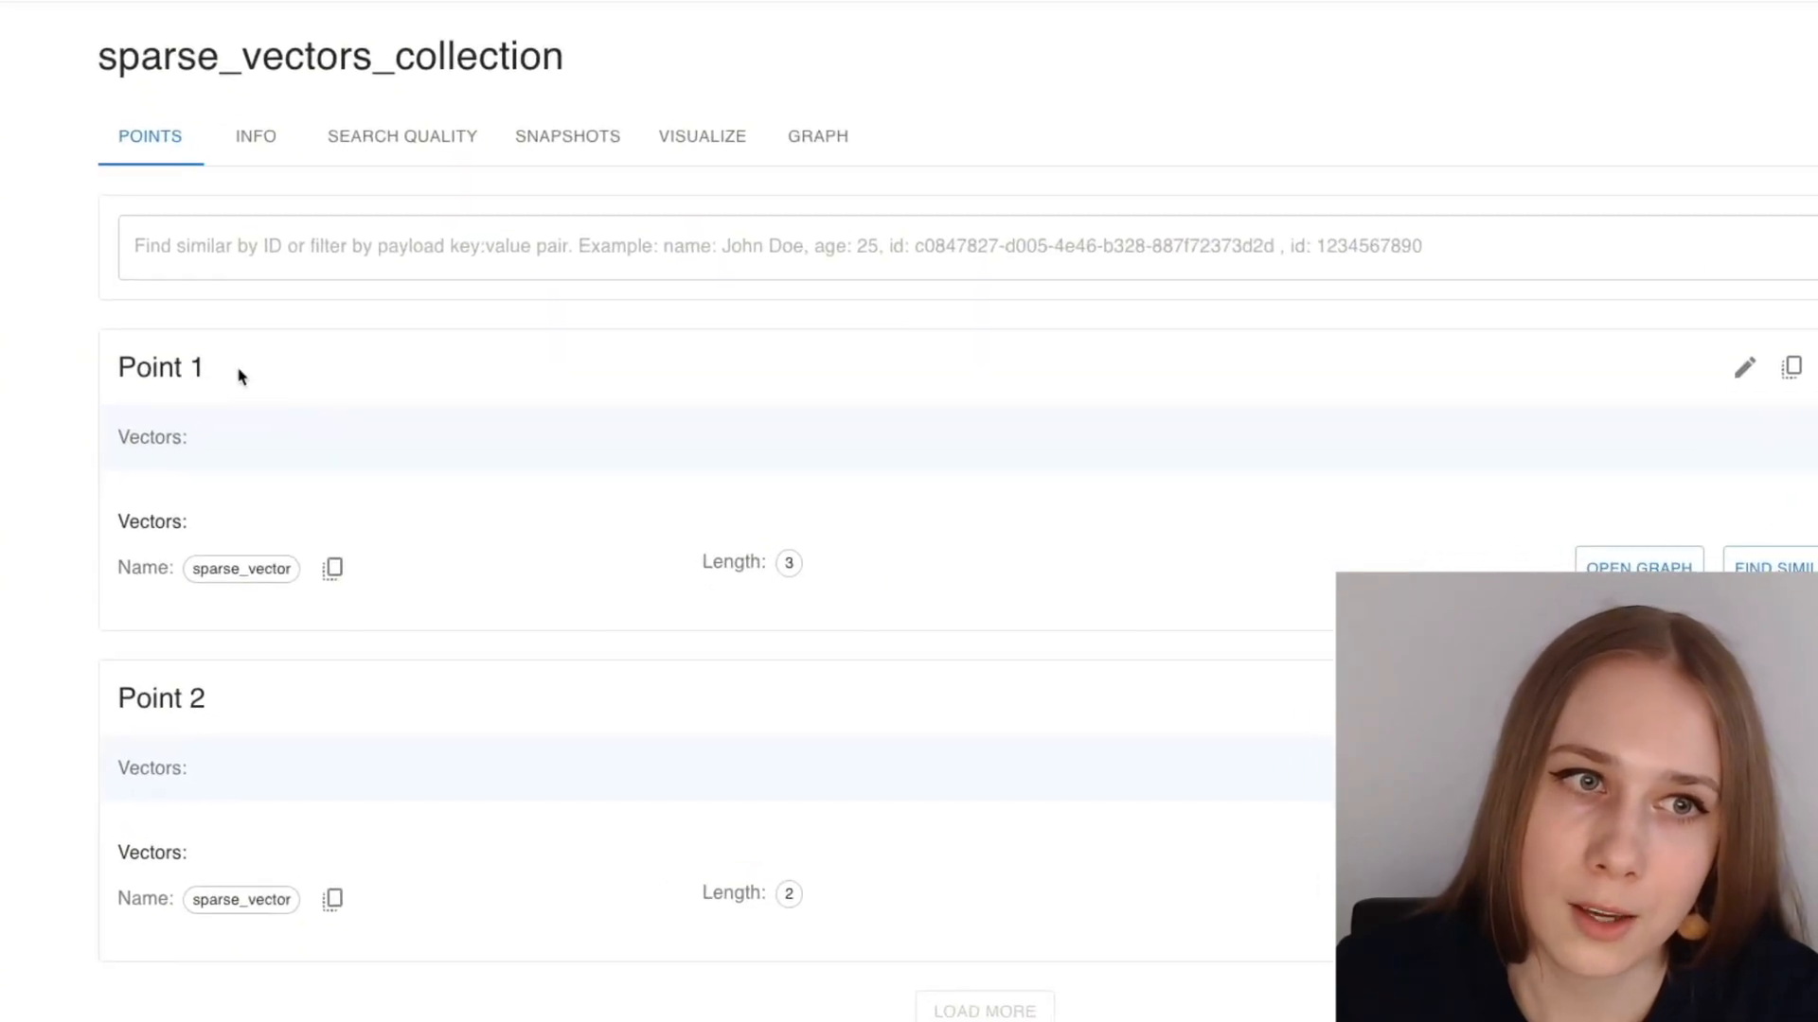
left_click_drag(240, 390, 69, 372)
left_click_drag(247, 702, 79, 696)
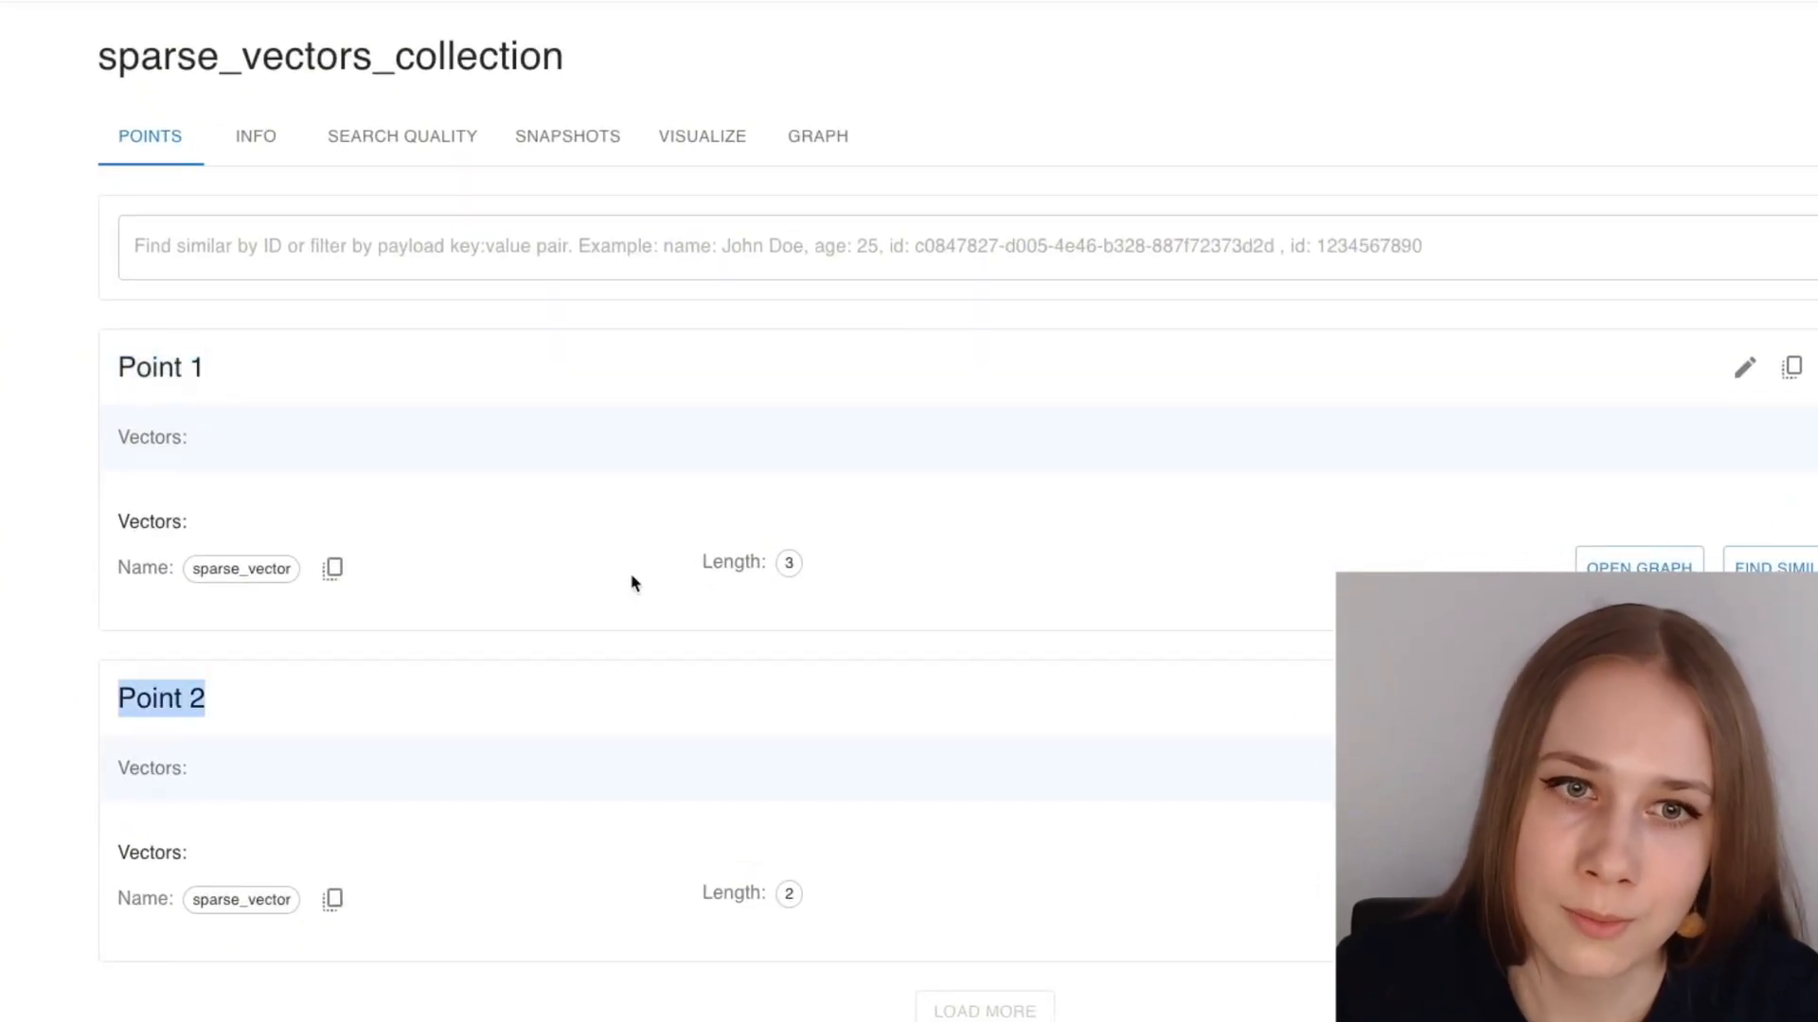
left_click(787, 564)
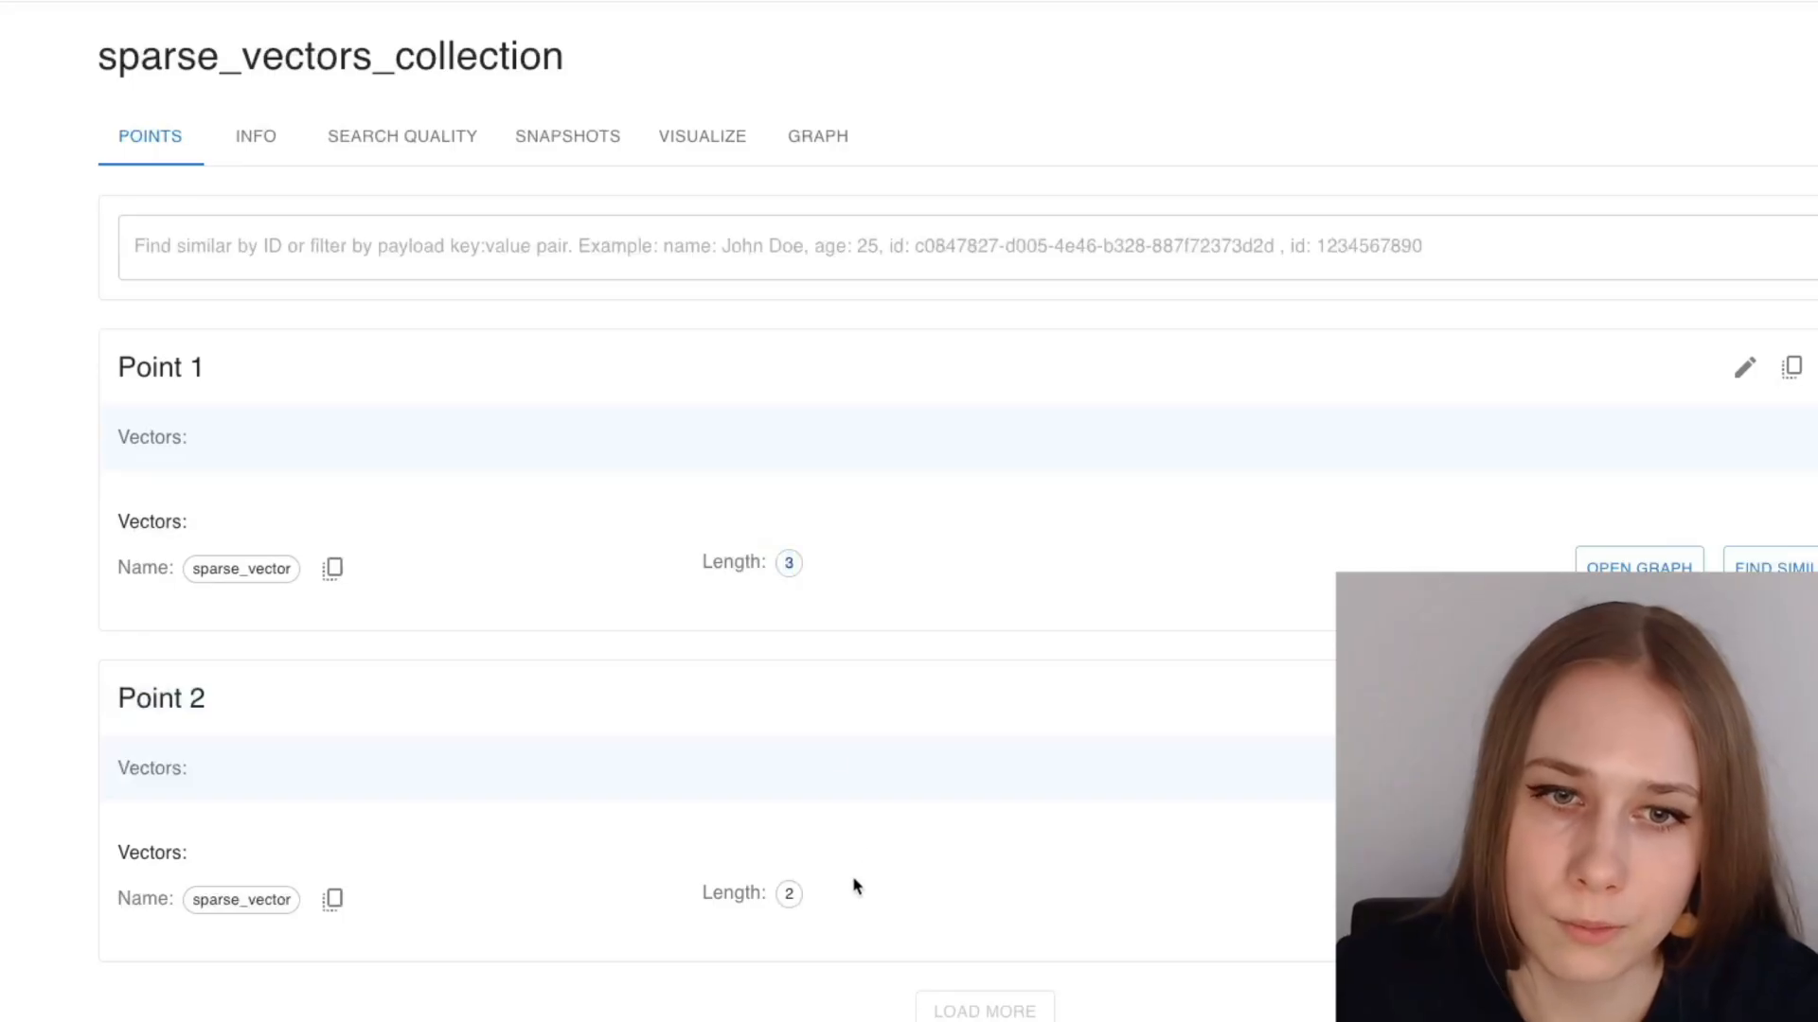
left_click_drag(799, 895, 754, 895)
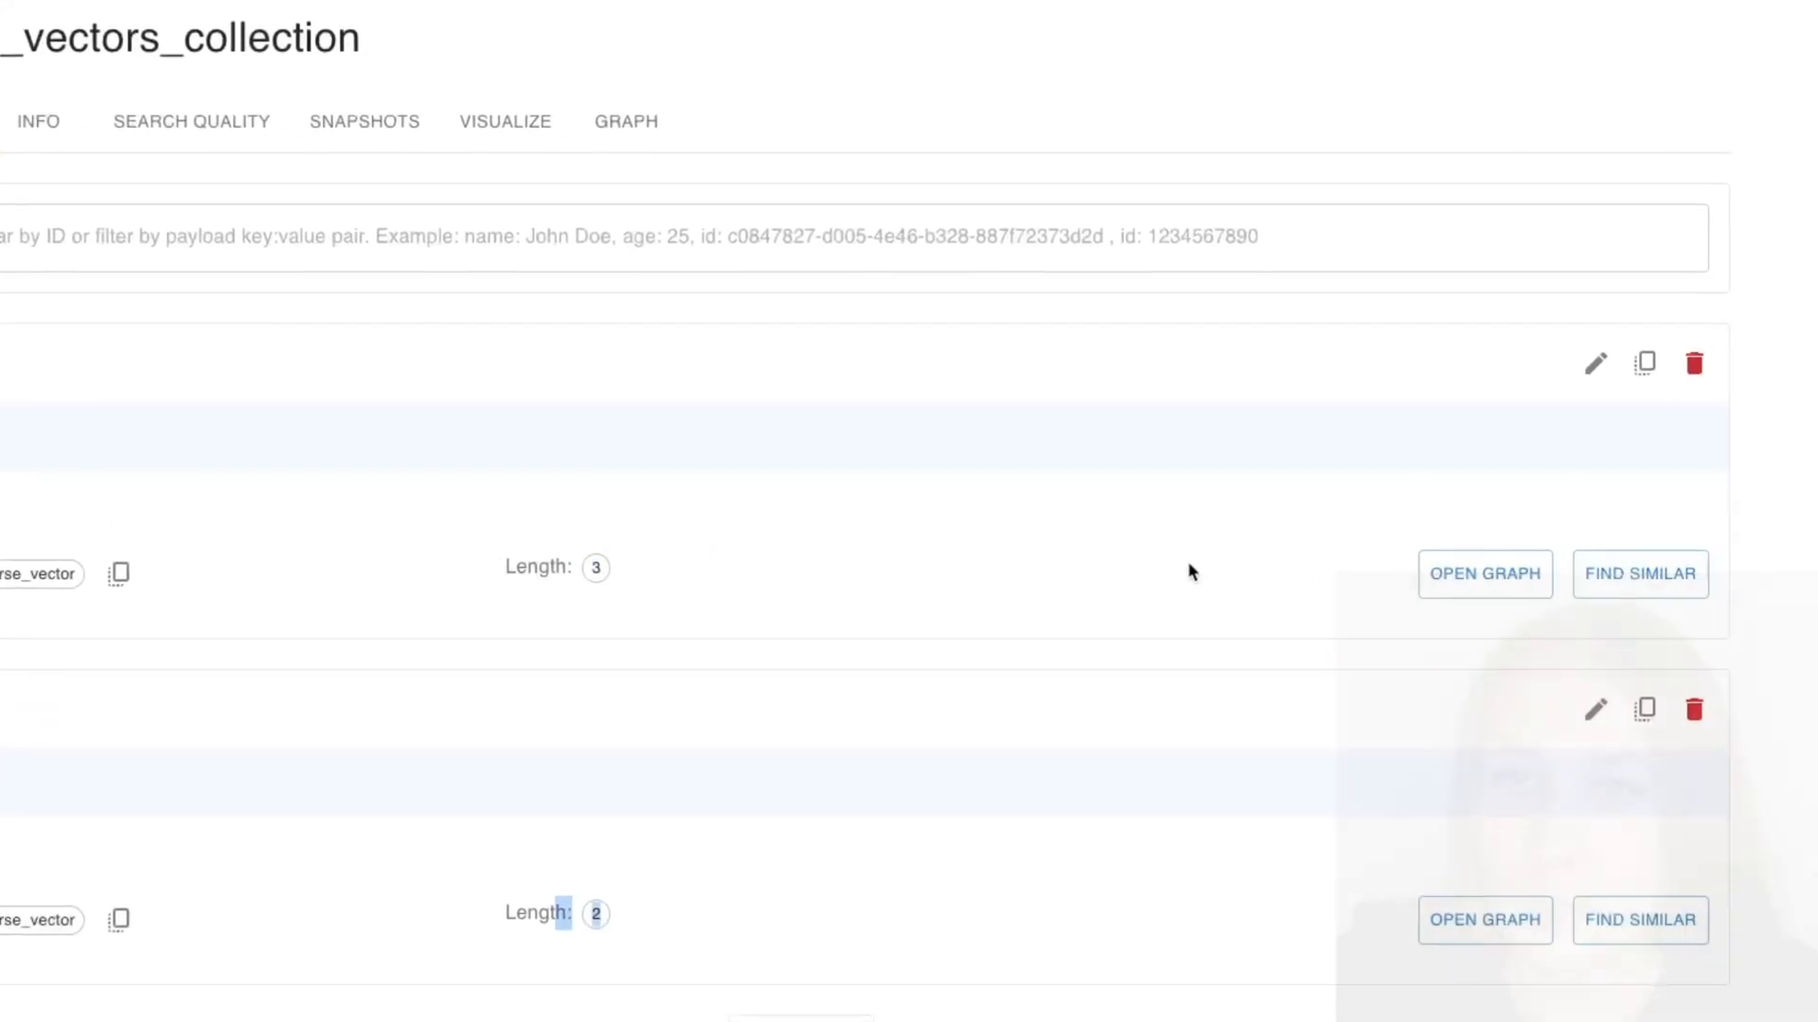
Try Find Similar on point 1, then paste Point 1's sparse vector as the search query and return to Colab.
left_click(1631, 573)
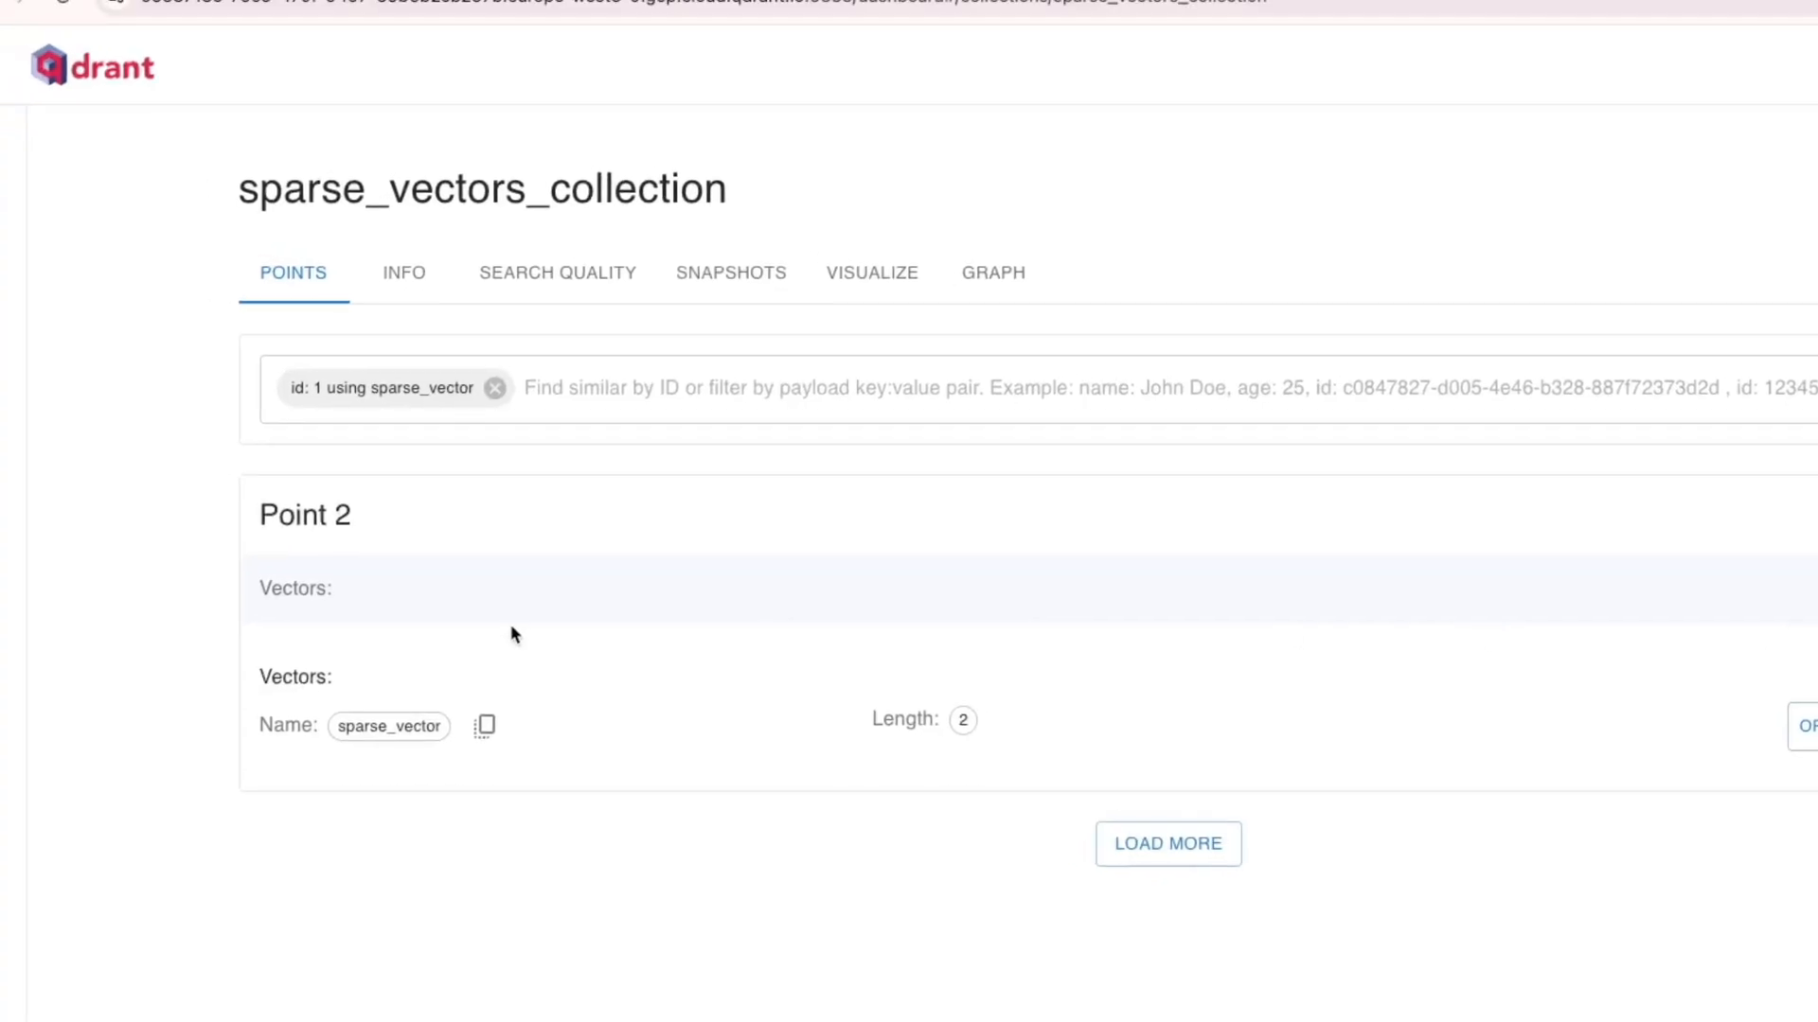
left_click(496, 389)
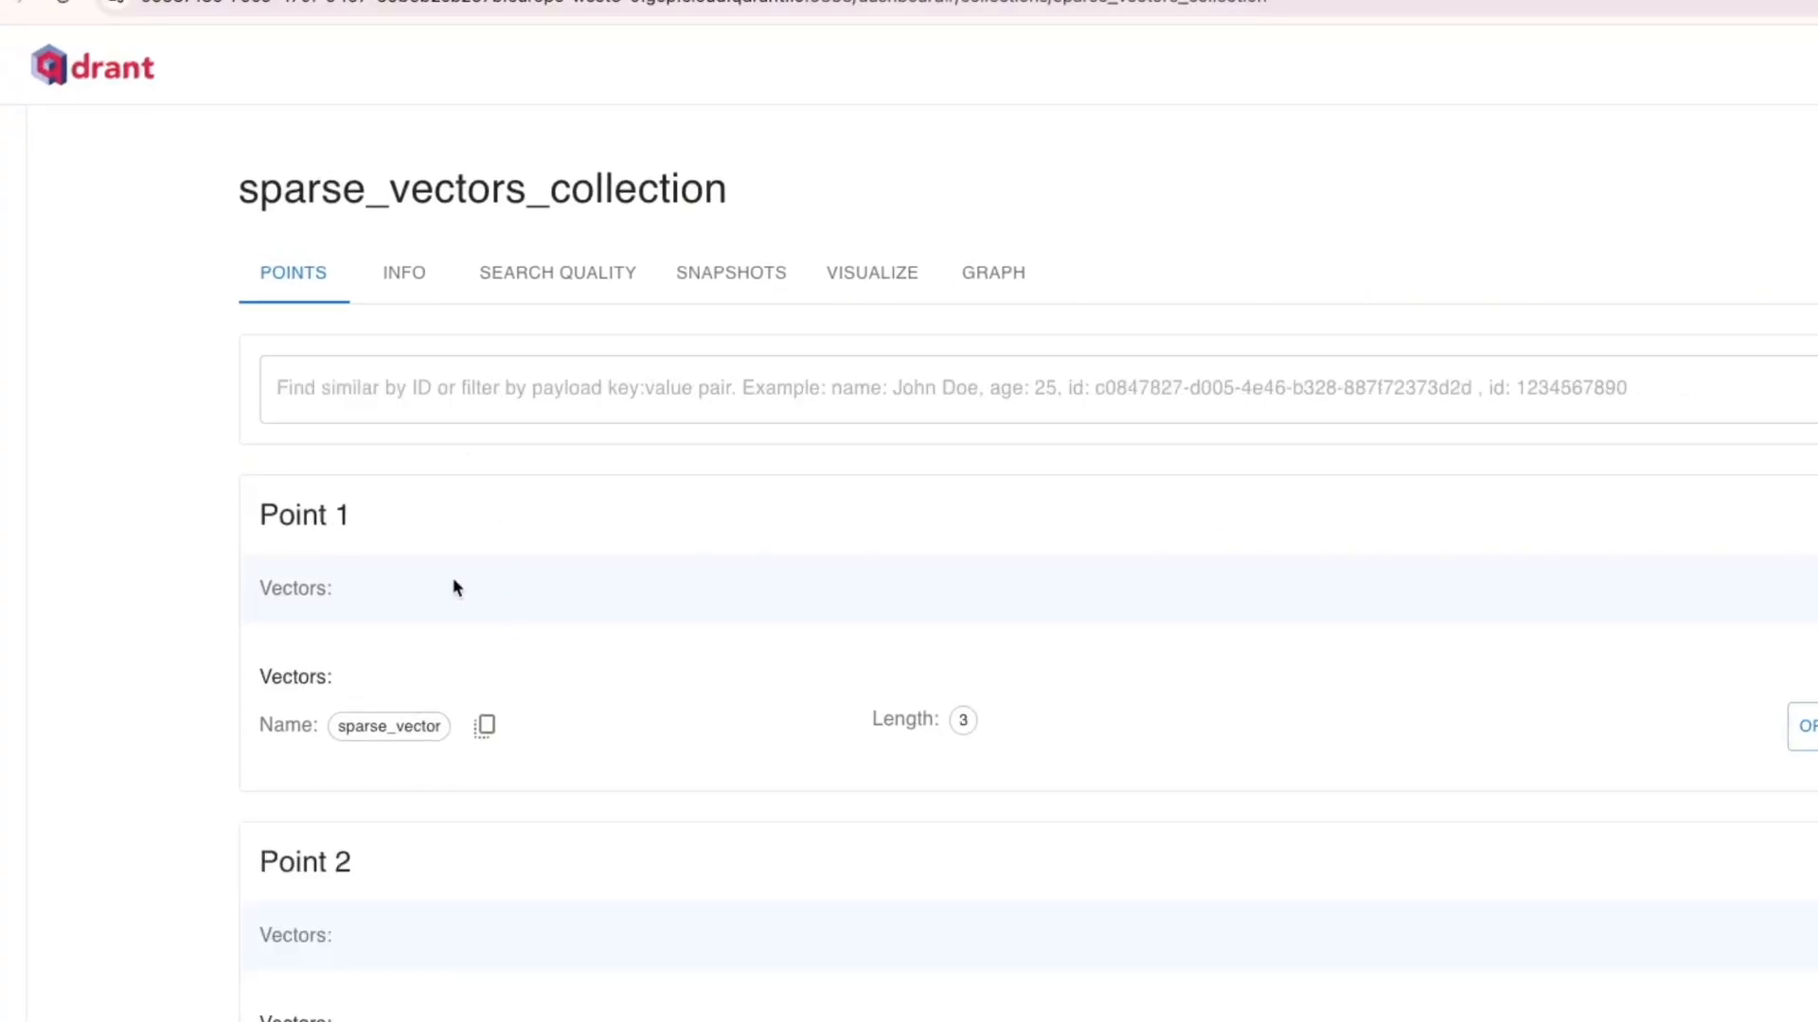
left_click(484, 727)
left_click(496, 395)
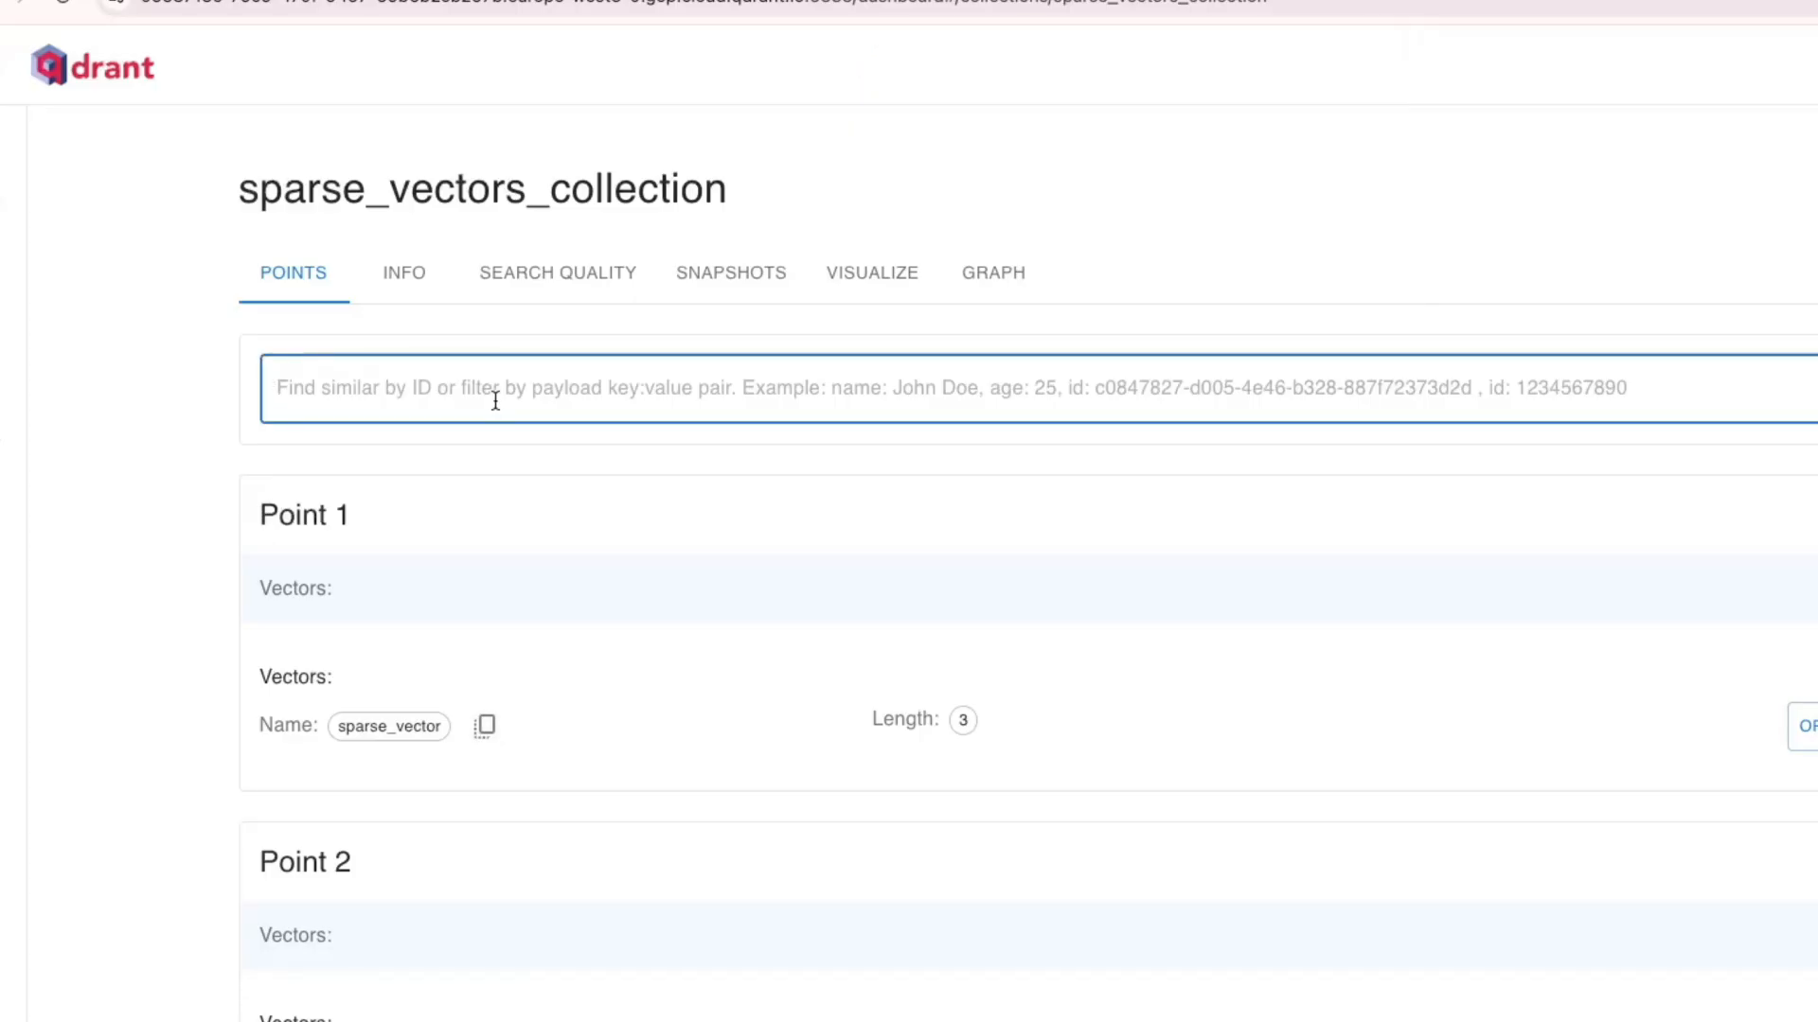
key("ctrl+v")
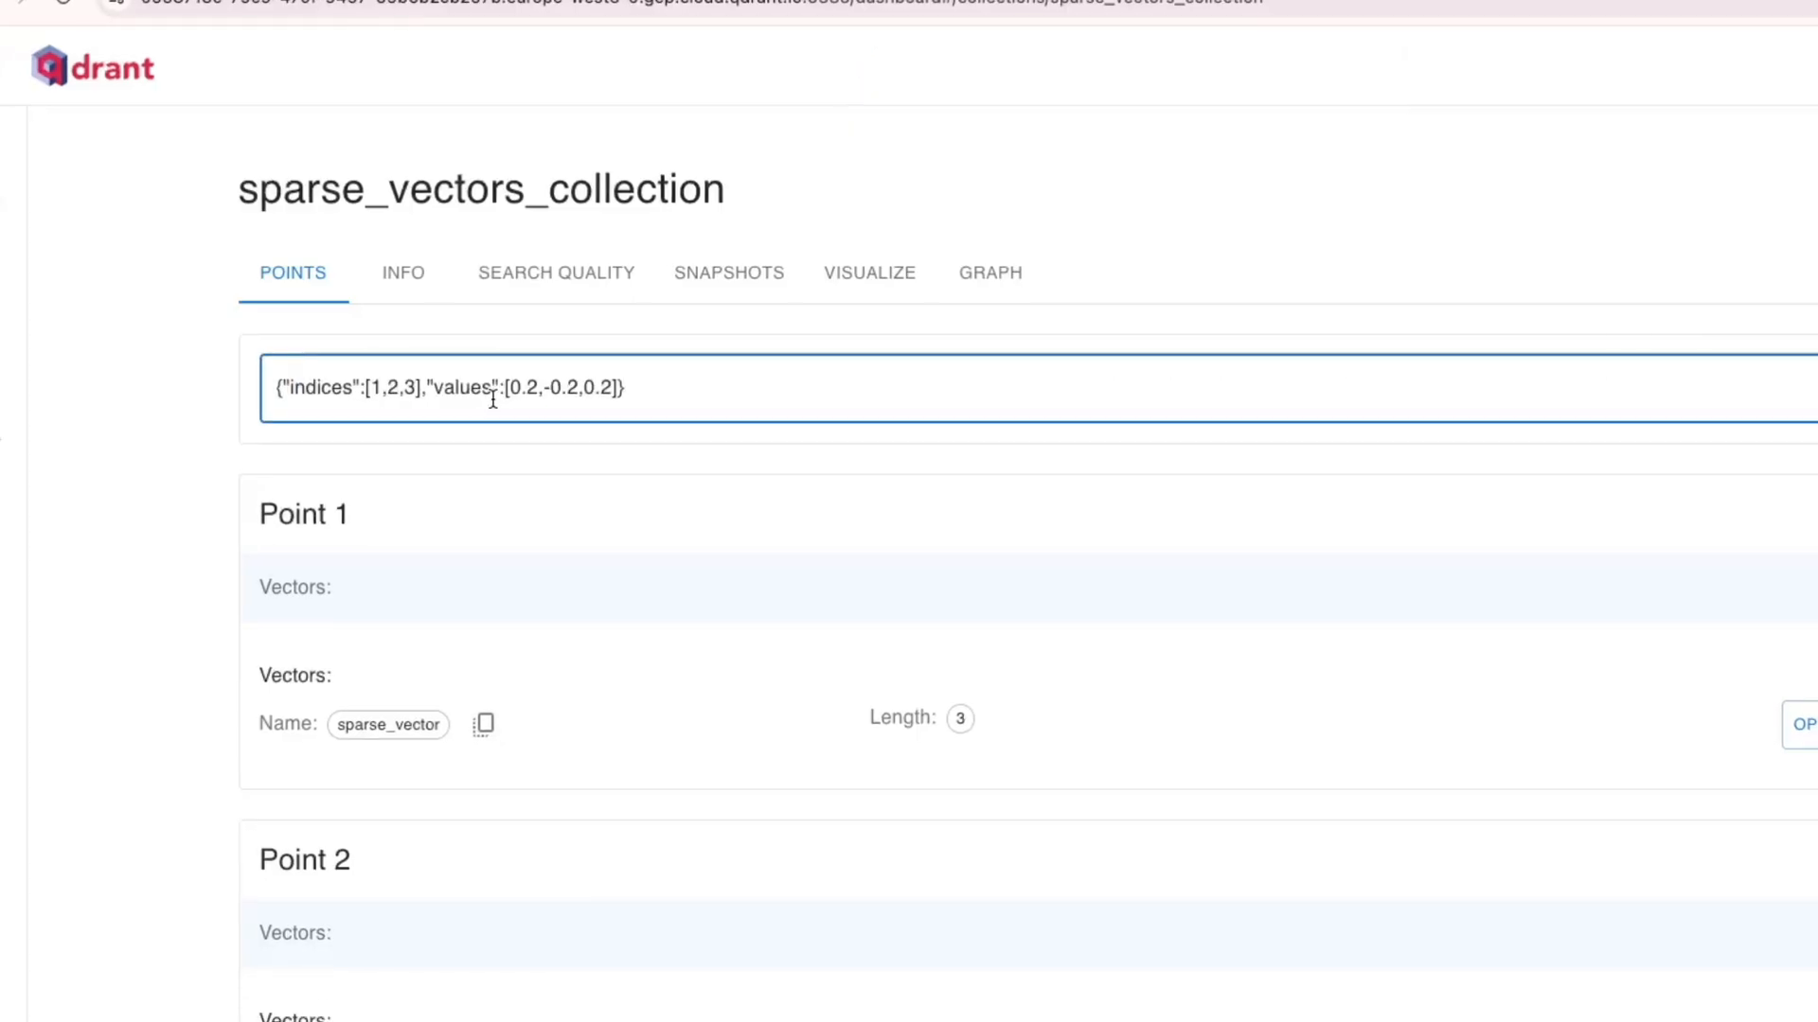
left_click(181, 19)
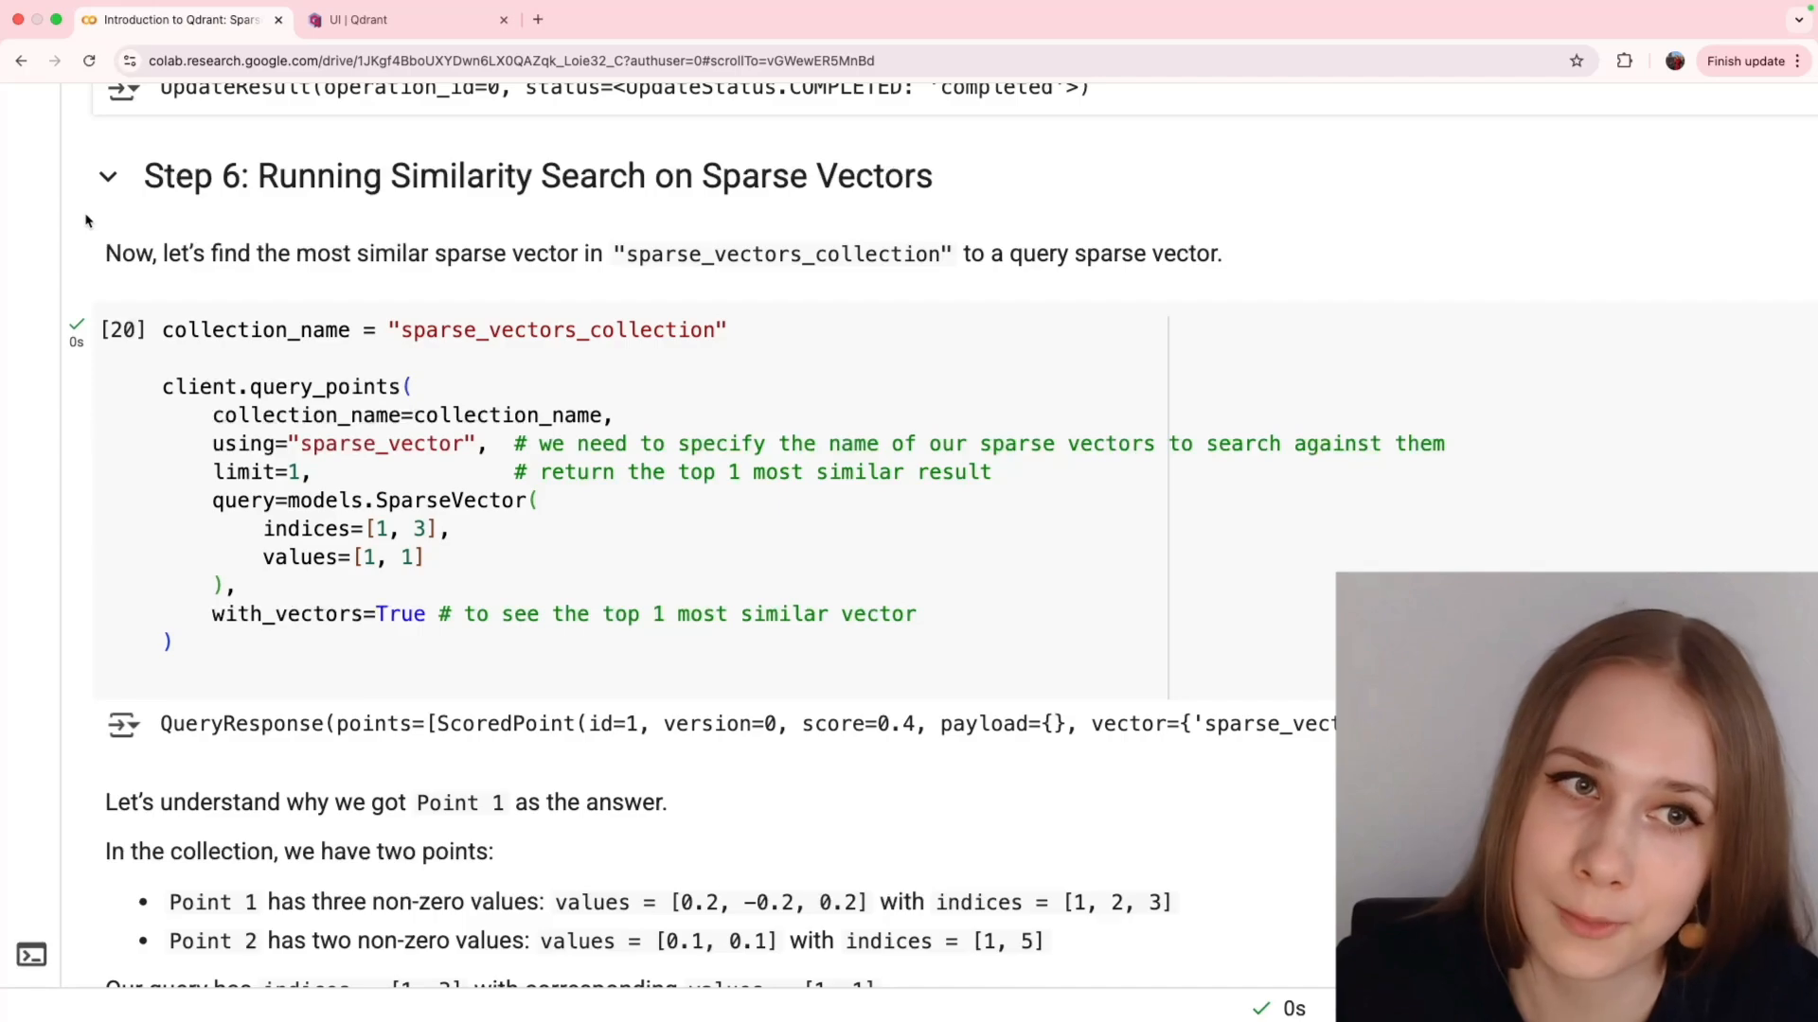
left_click_drag(249, 386, 402, 386)
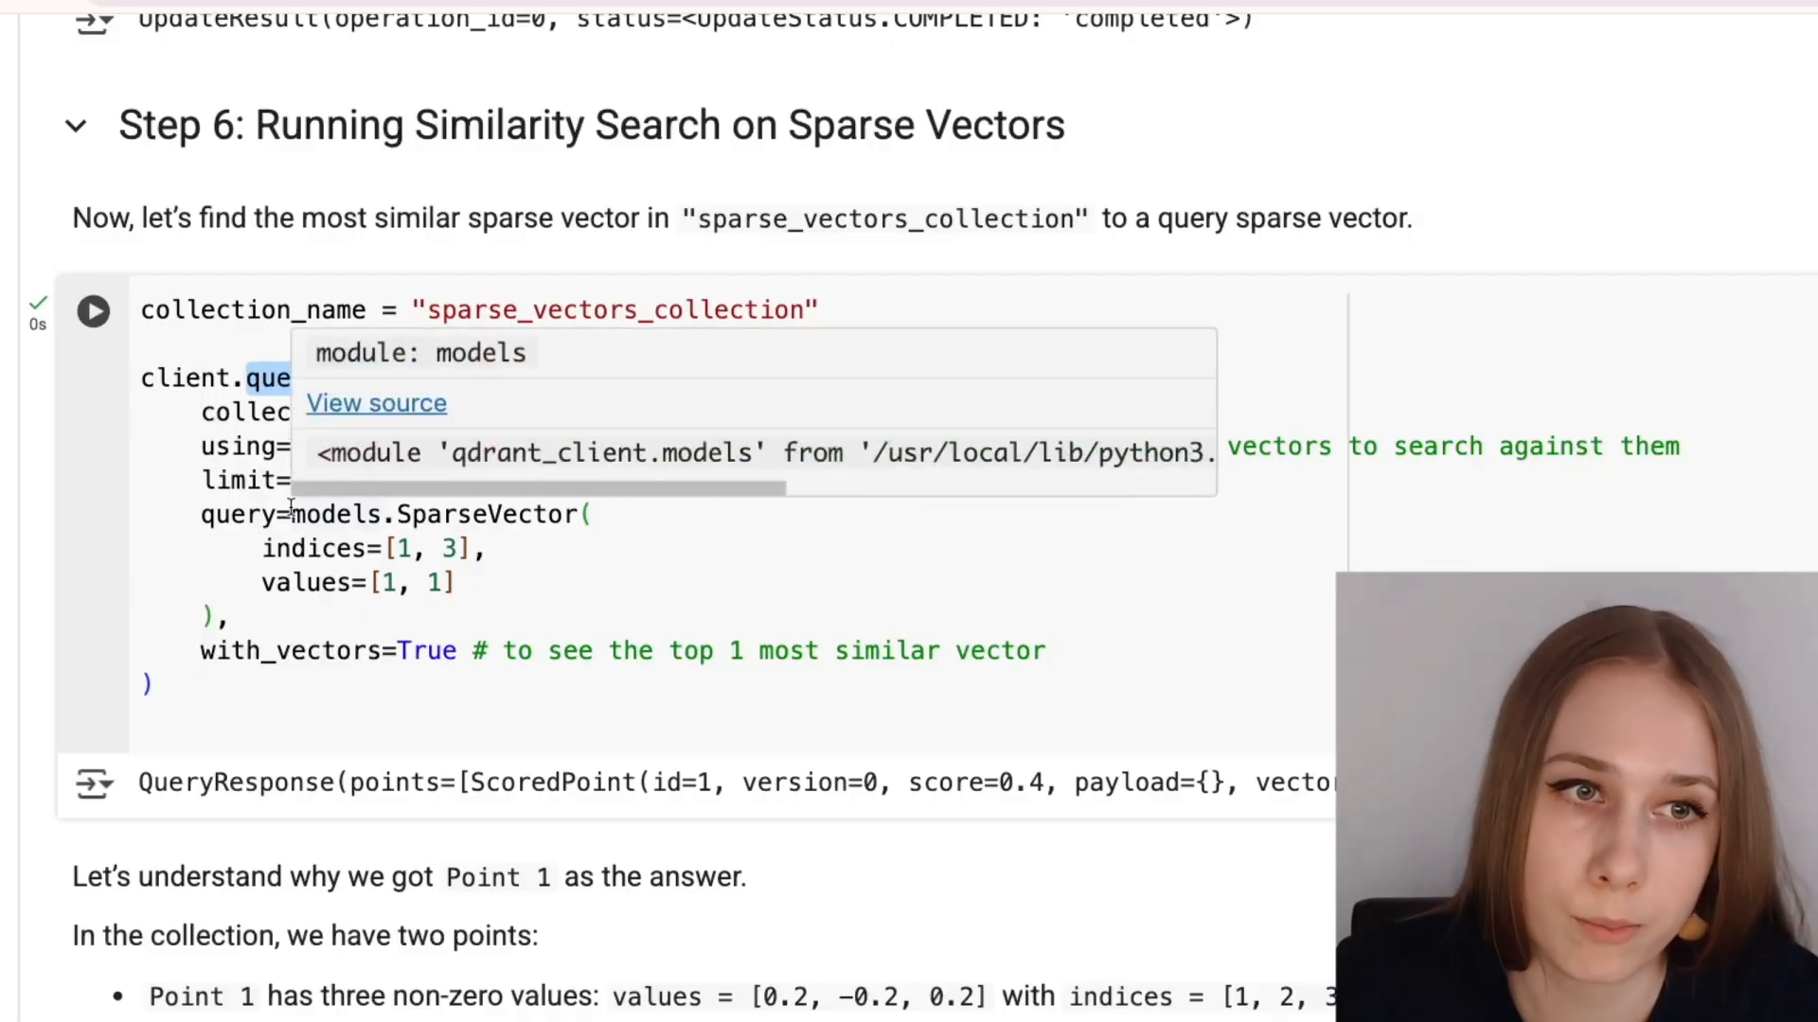
left_click_drag(294, 515, 227, 617)
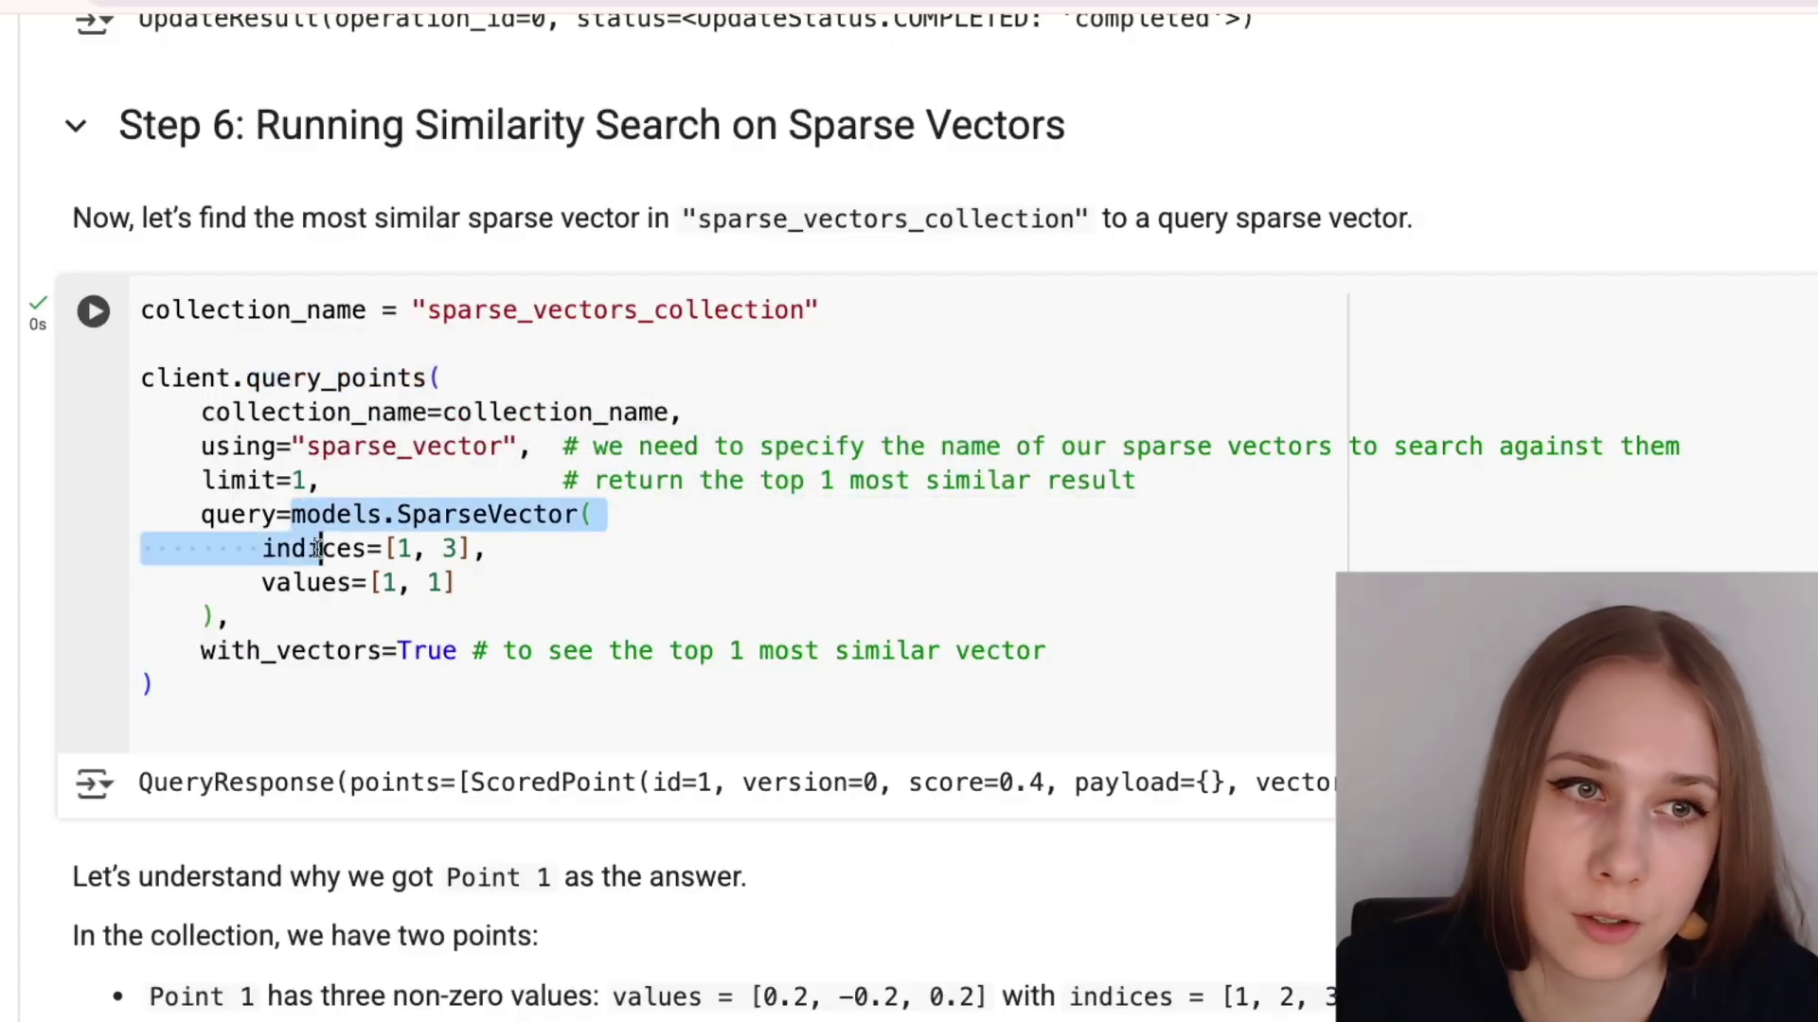
left_click(620, 536)
left_click_drag(263, 549, 489, 549)
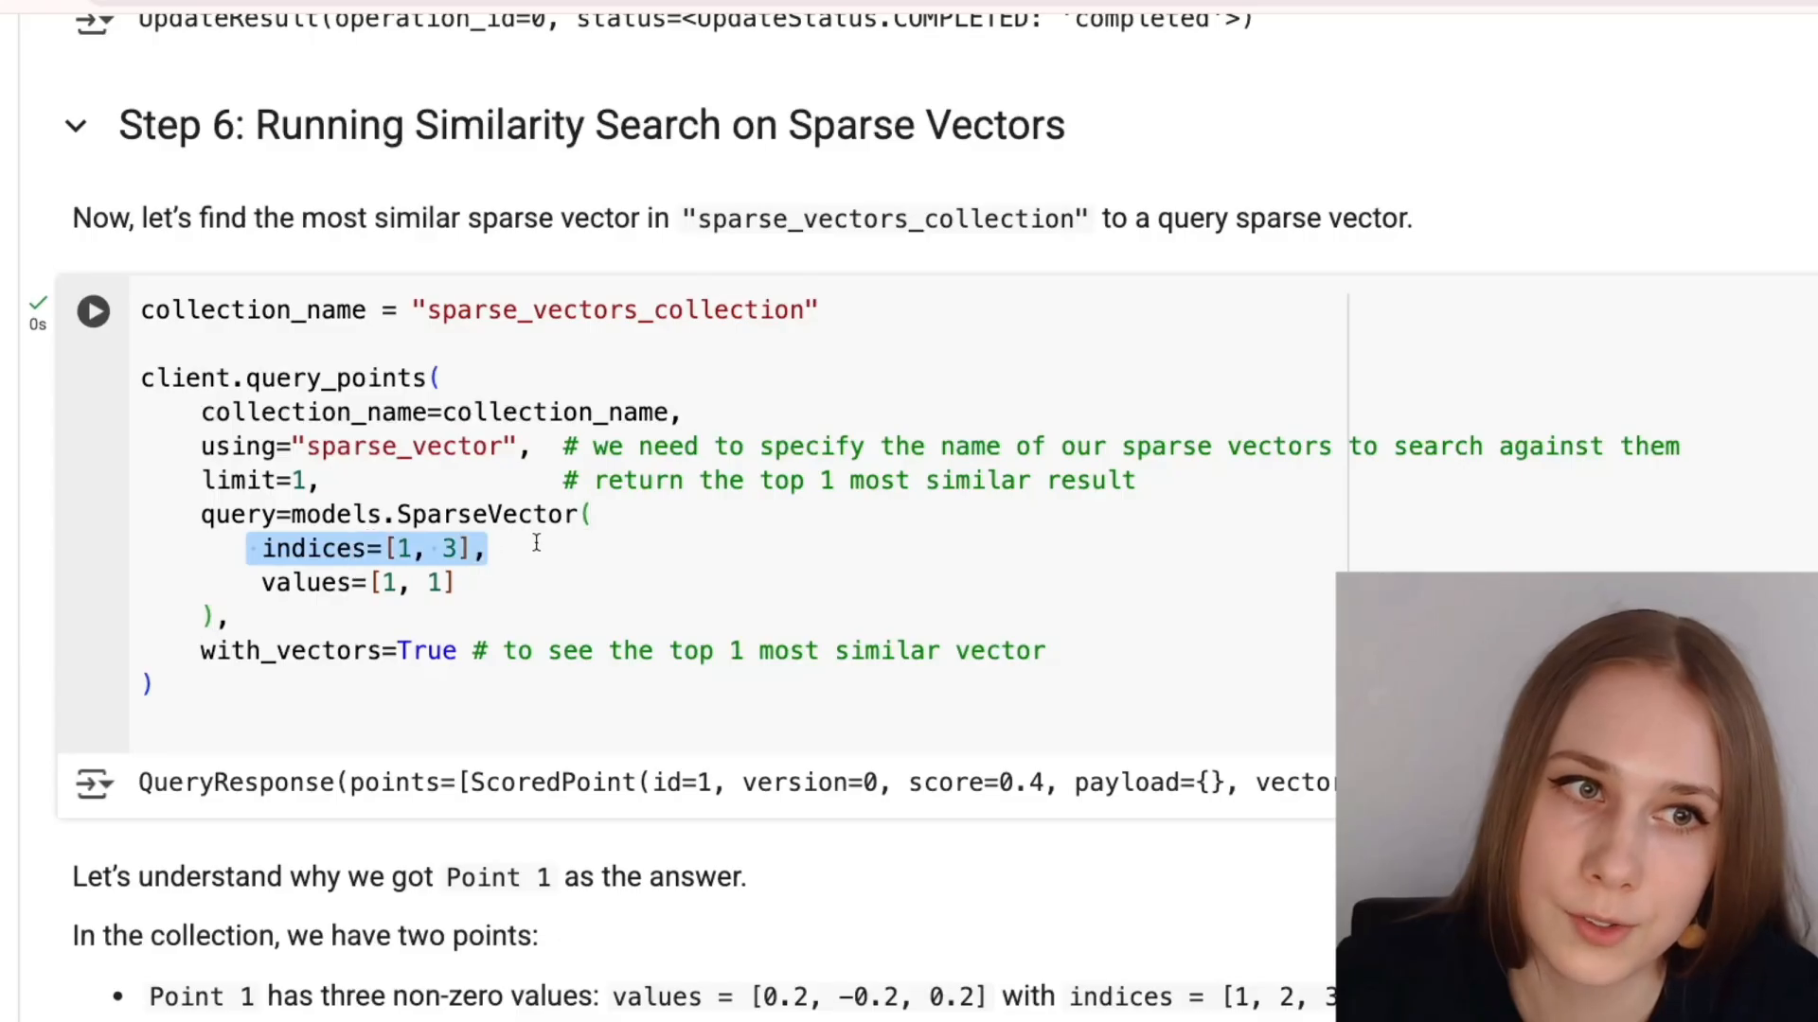
mouse_move(229, 445)
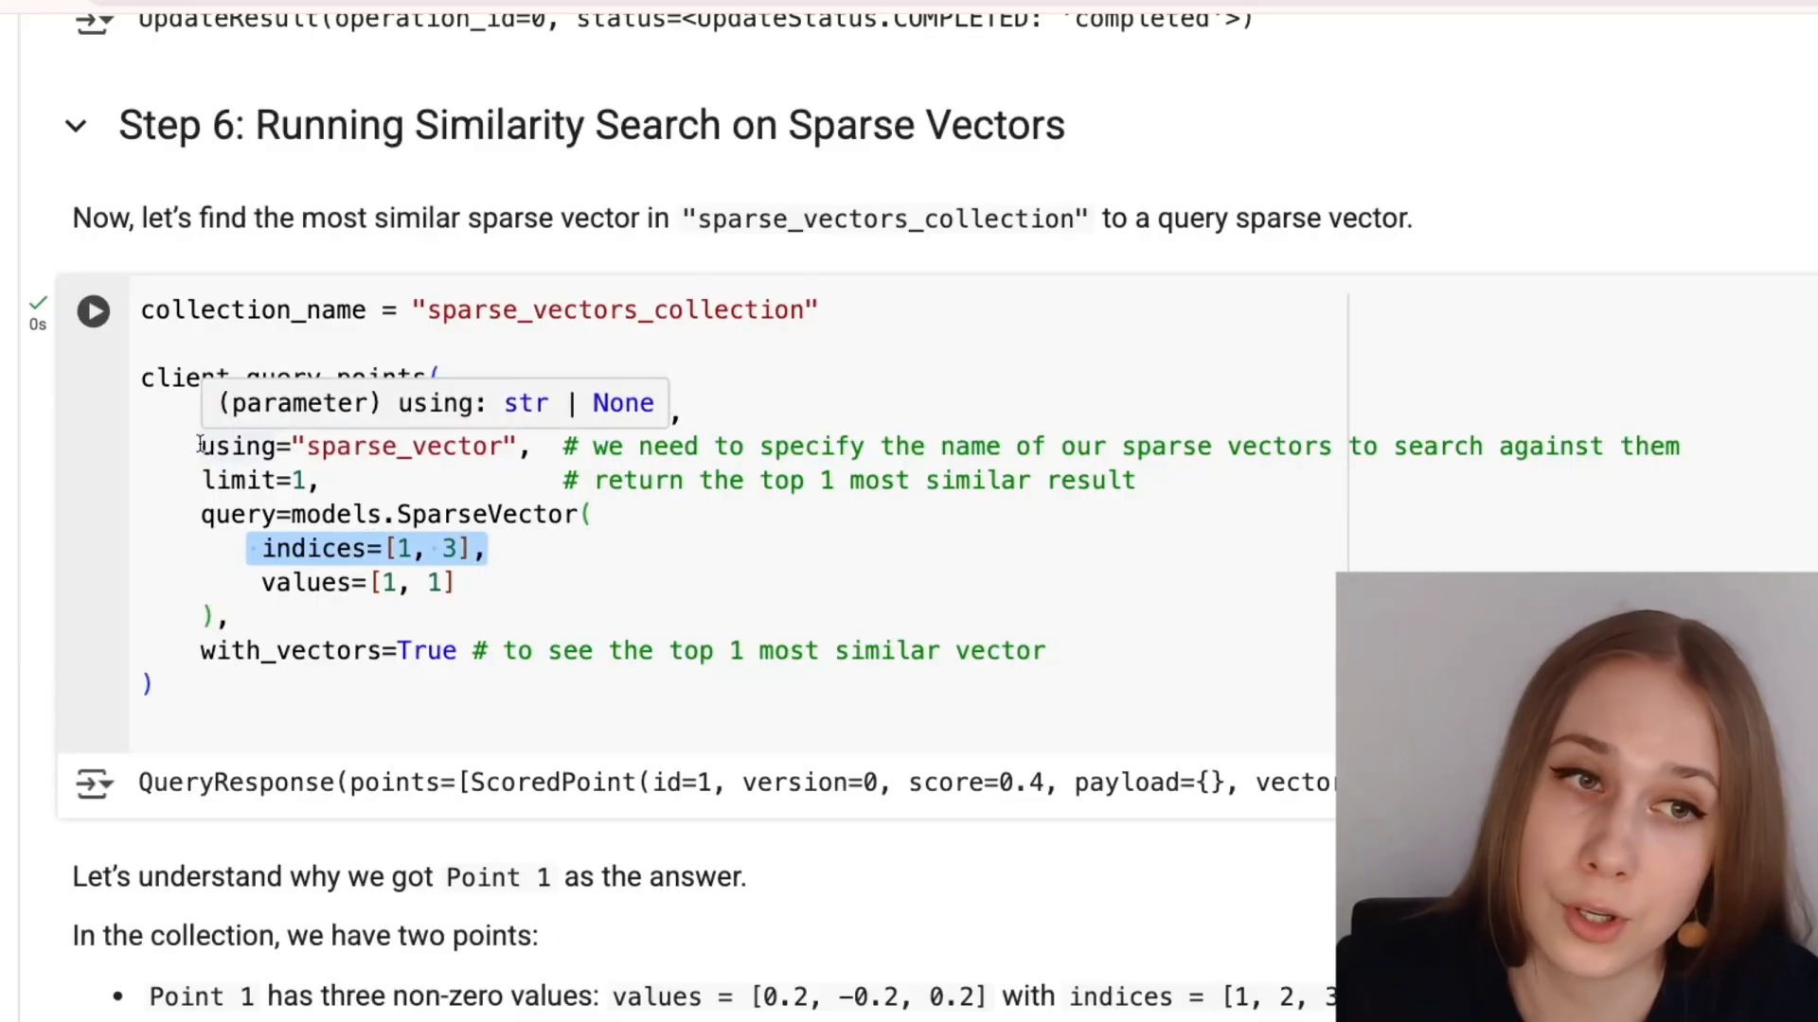
left_click_drag(201, 446, 532, 446)
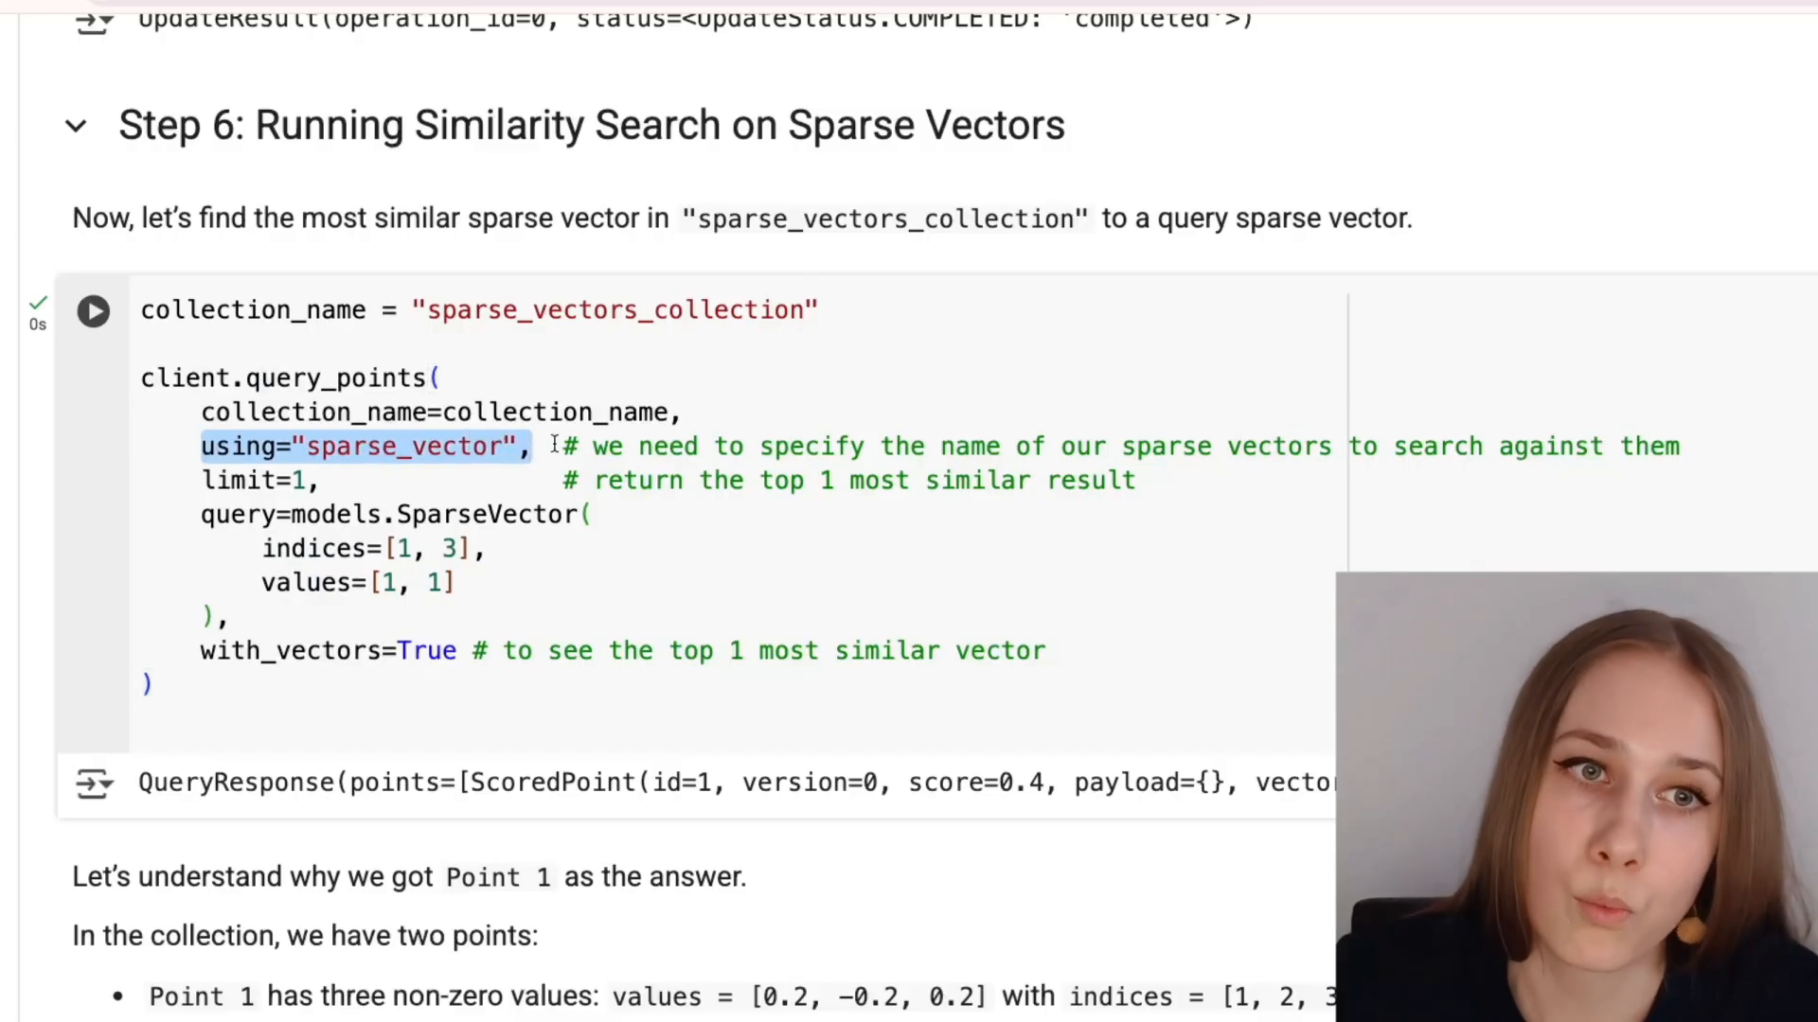
left_click(551, 445)
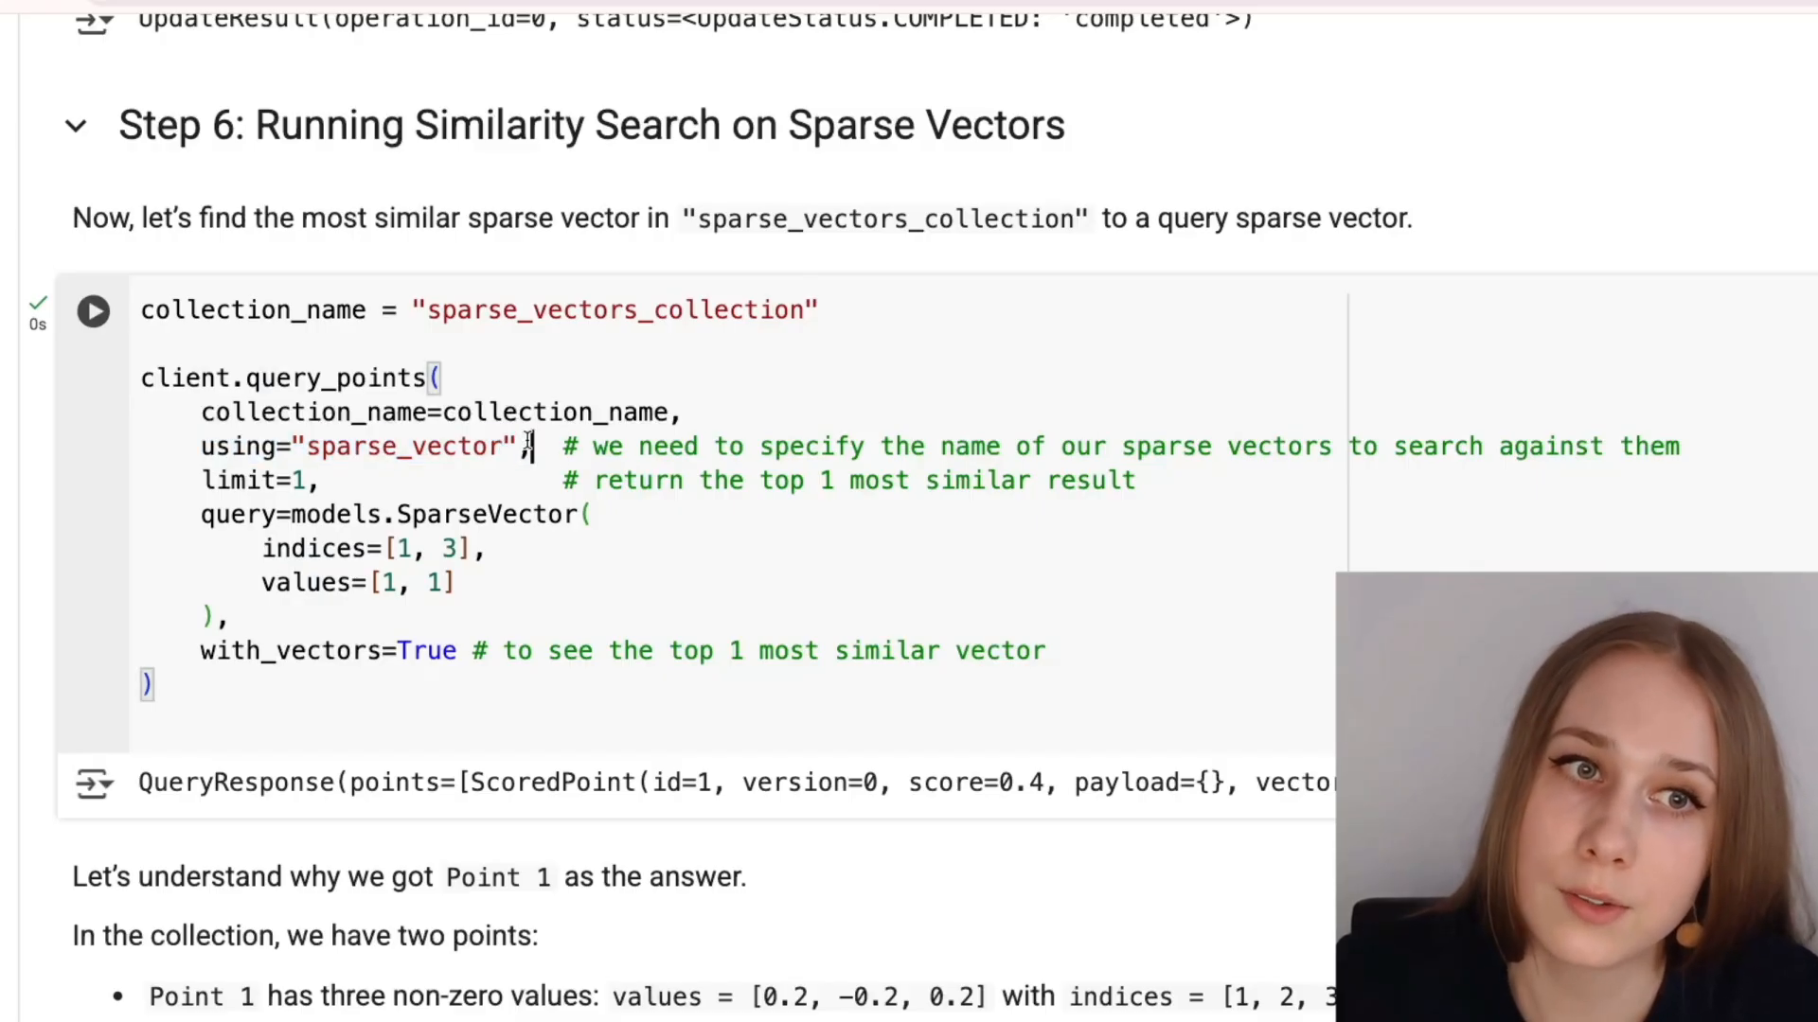
left_click_drag(532, 446, 289, 447)
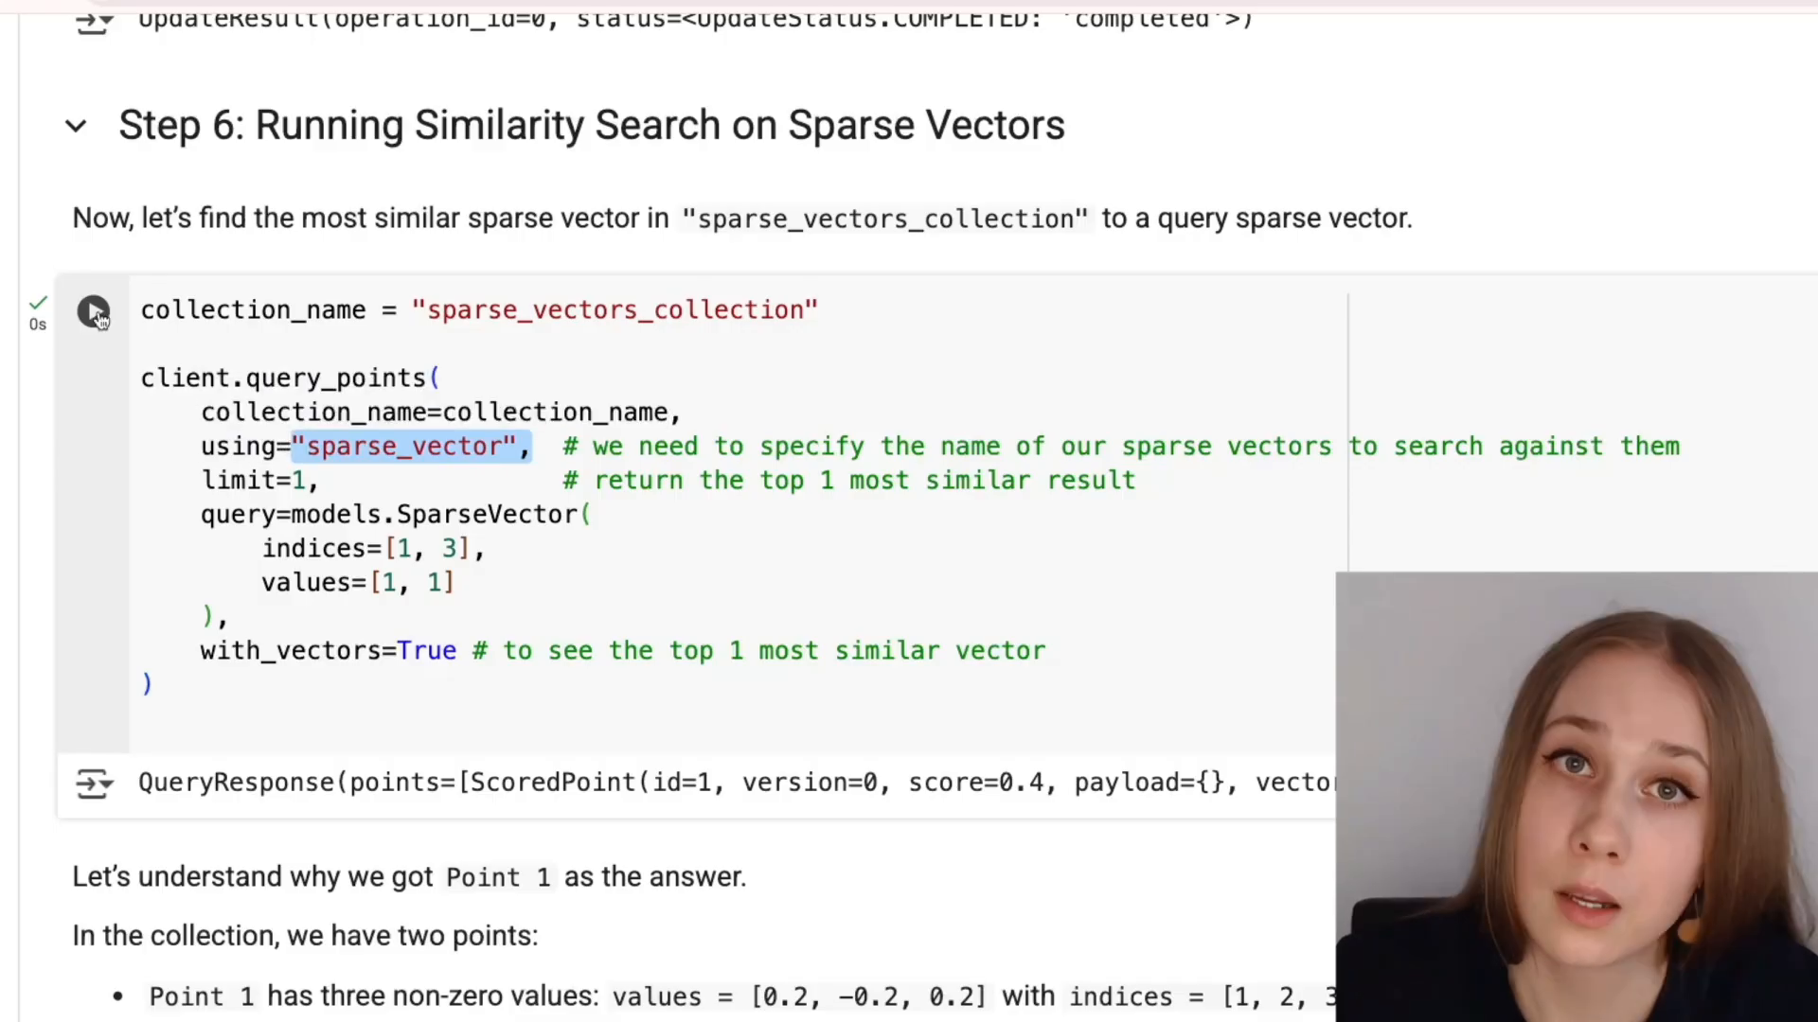
left_click(270, 366)
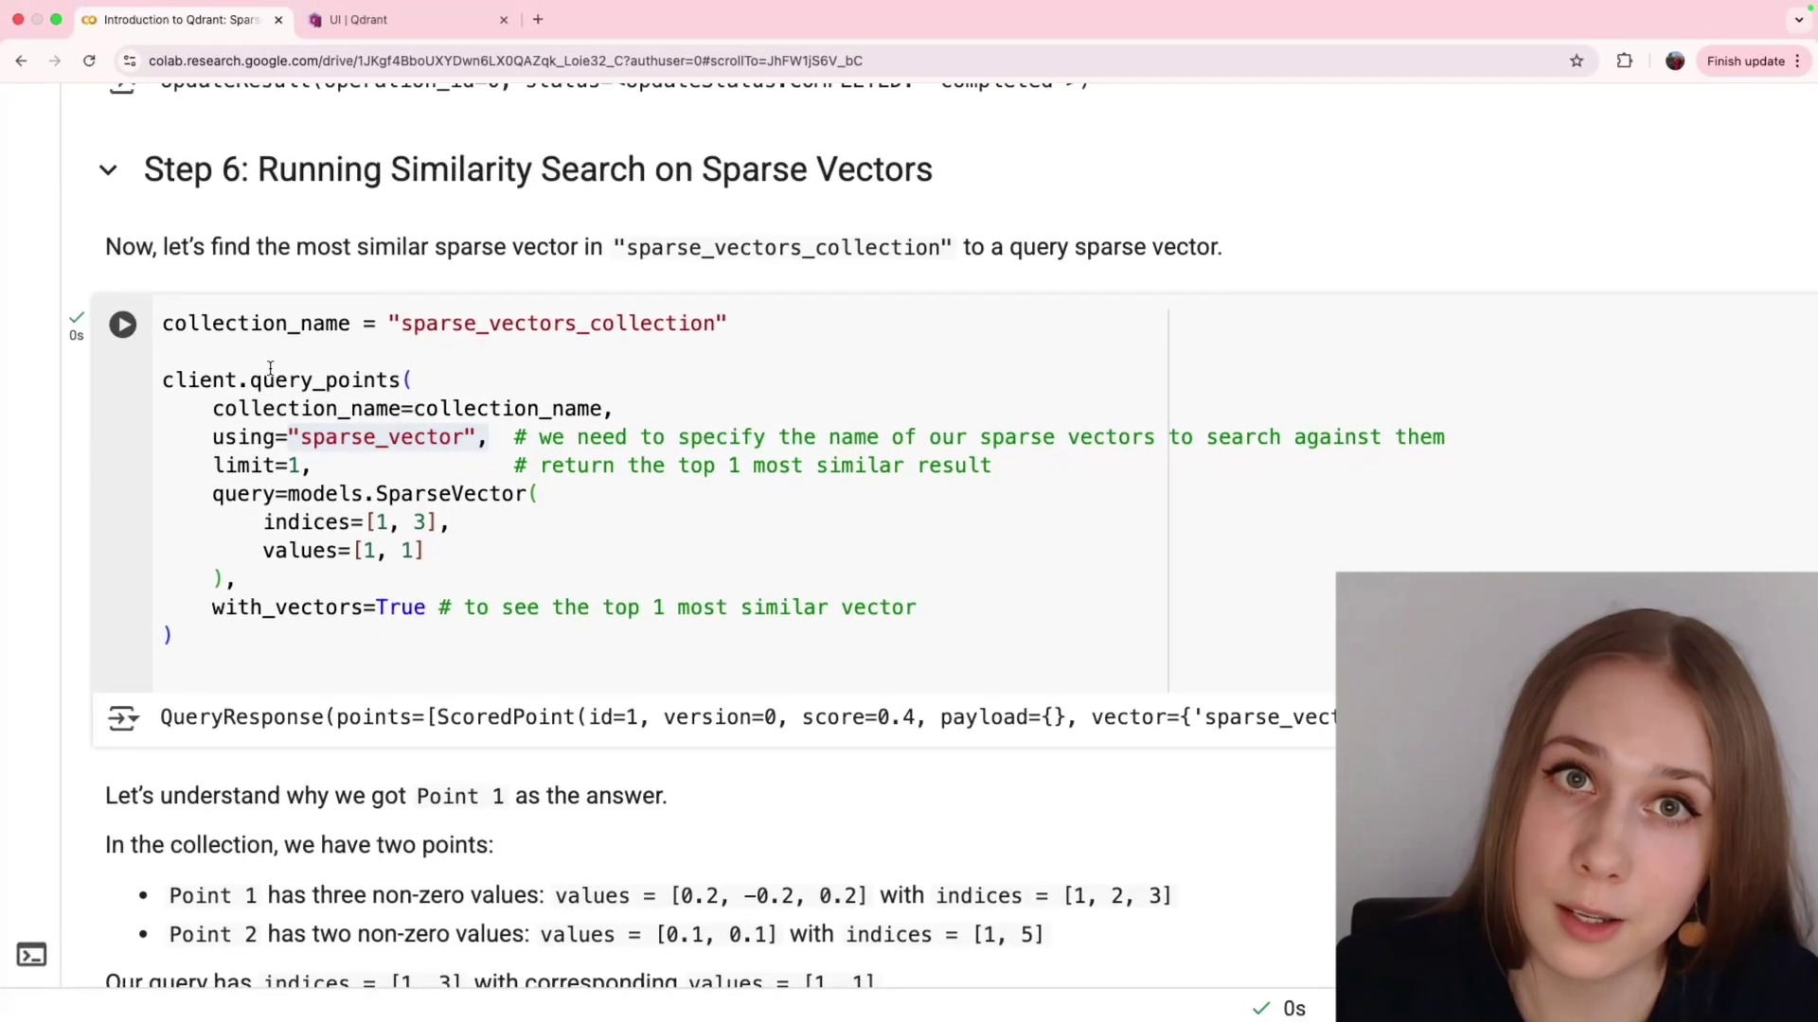
scroll(271, 367, "down", 2)
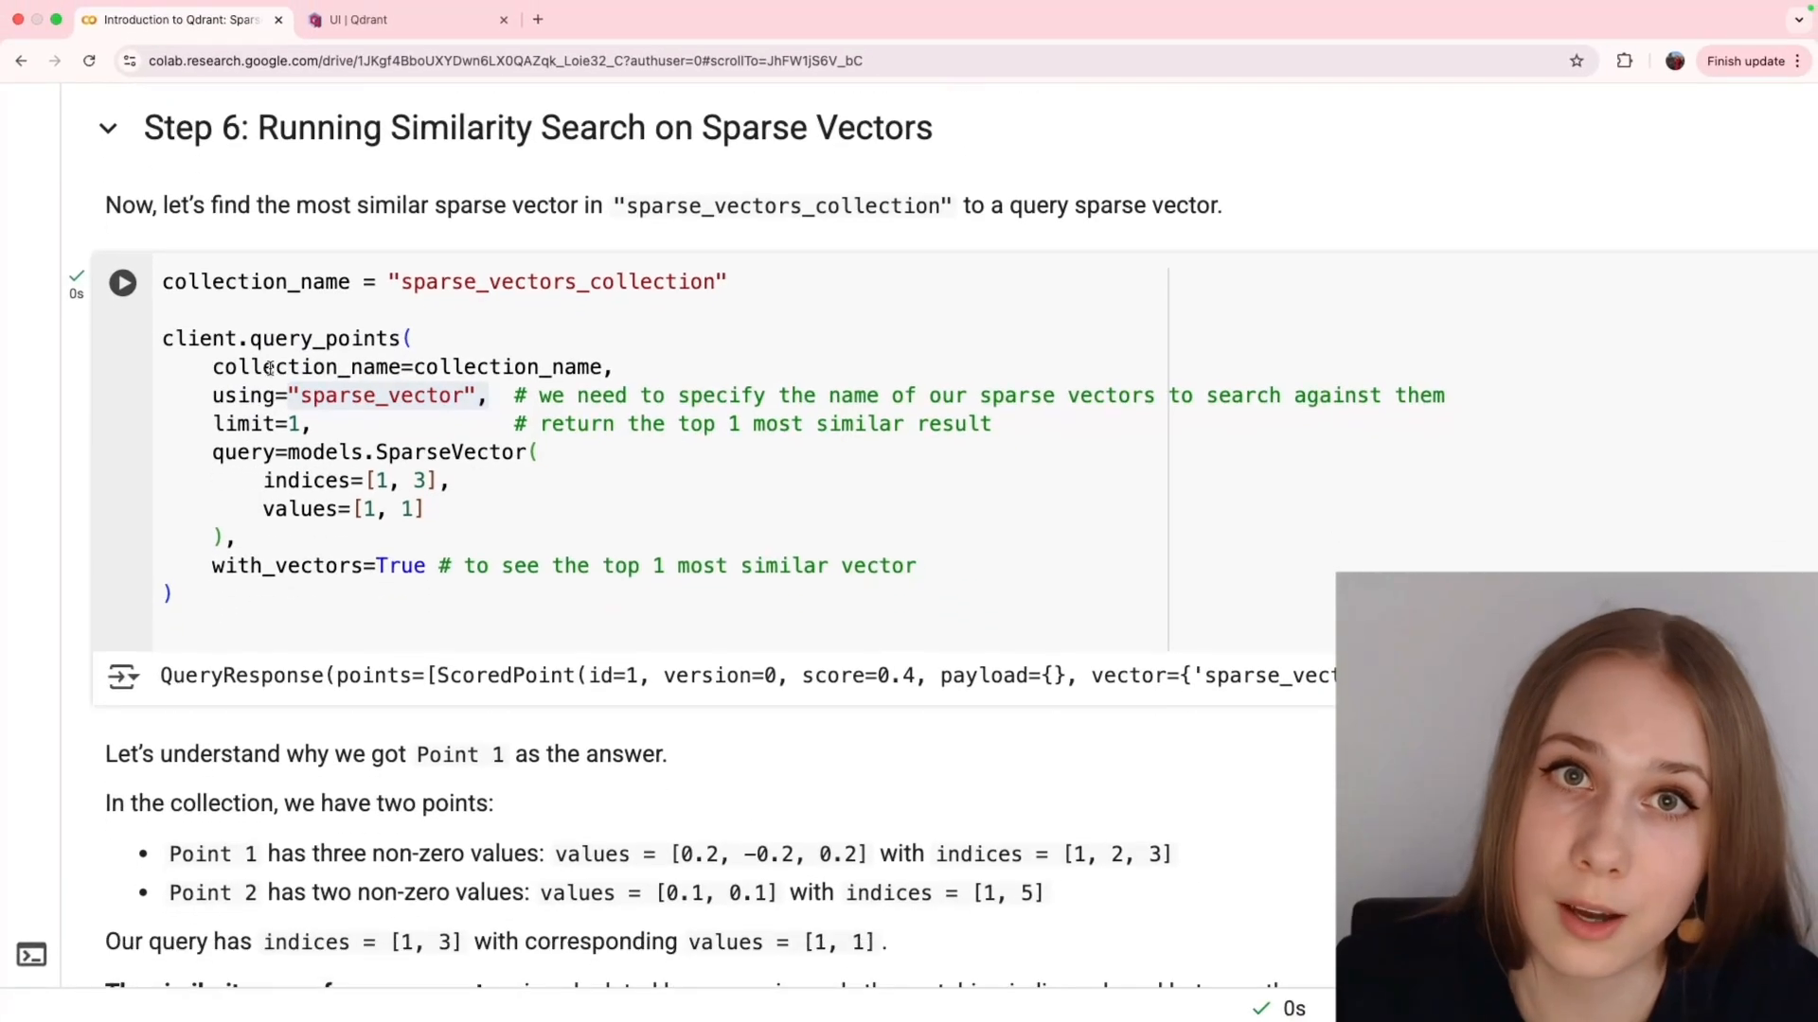
scroll(269, 366, "down", 2)
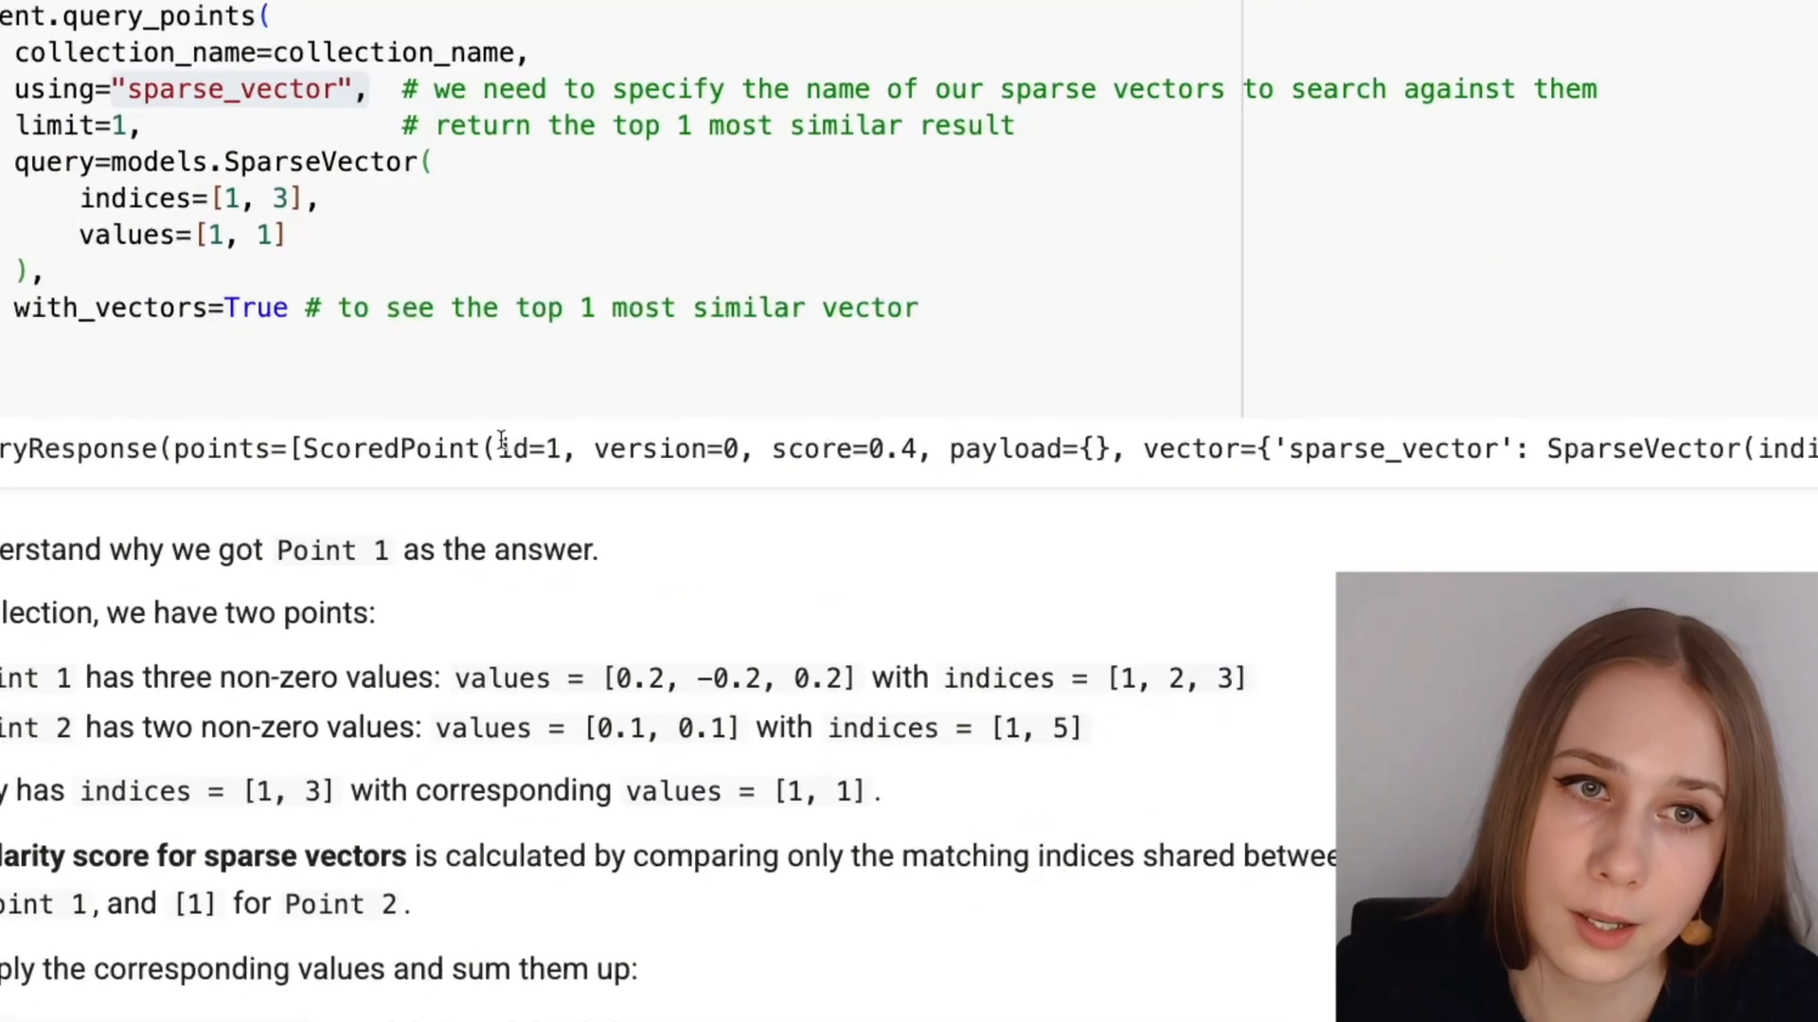
left_click_drag(590, 462, 640, 462)
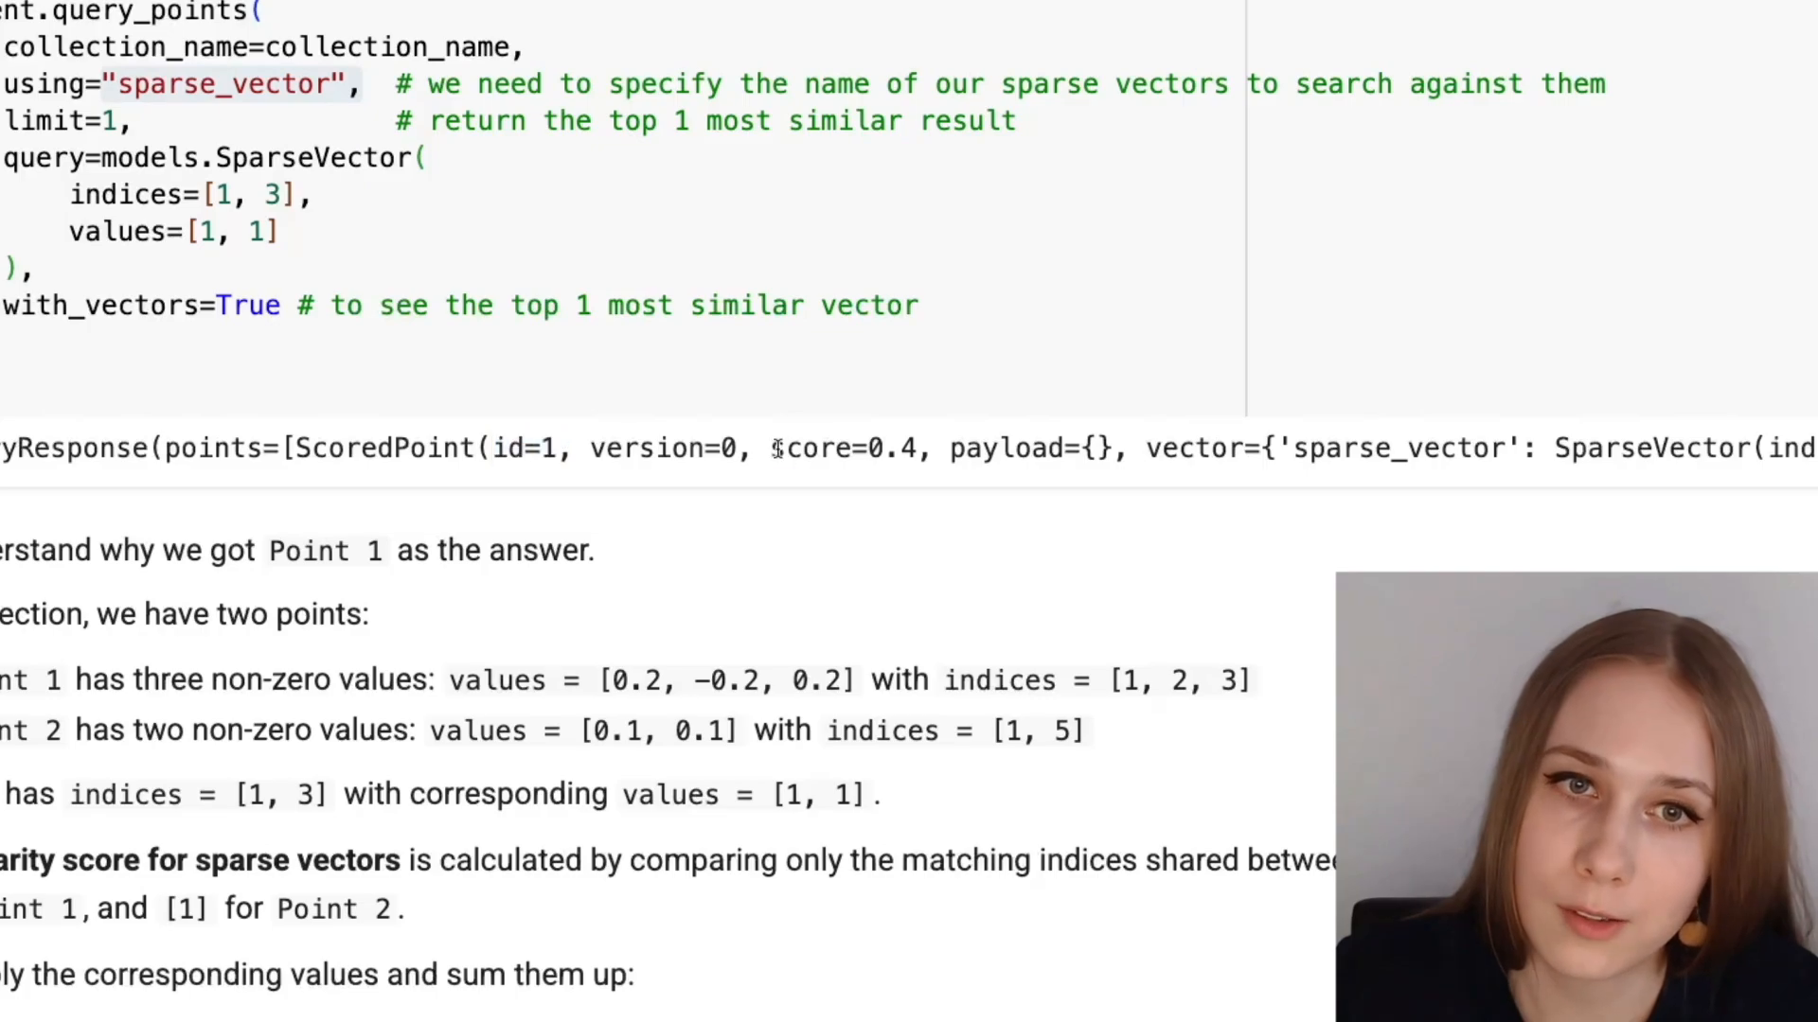
left_click_drag(772, 449, 937, 449)
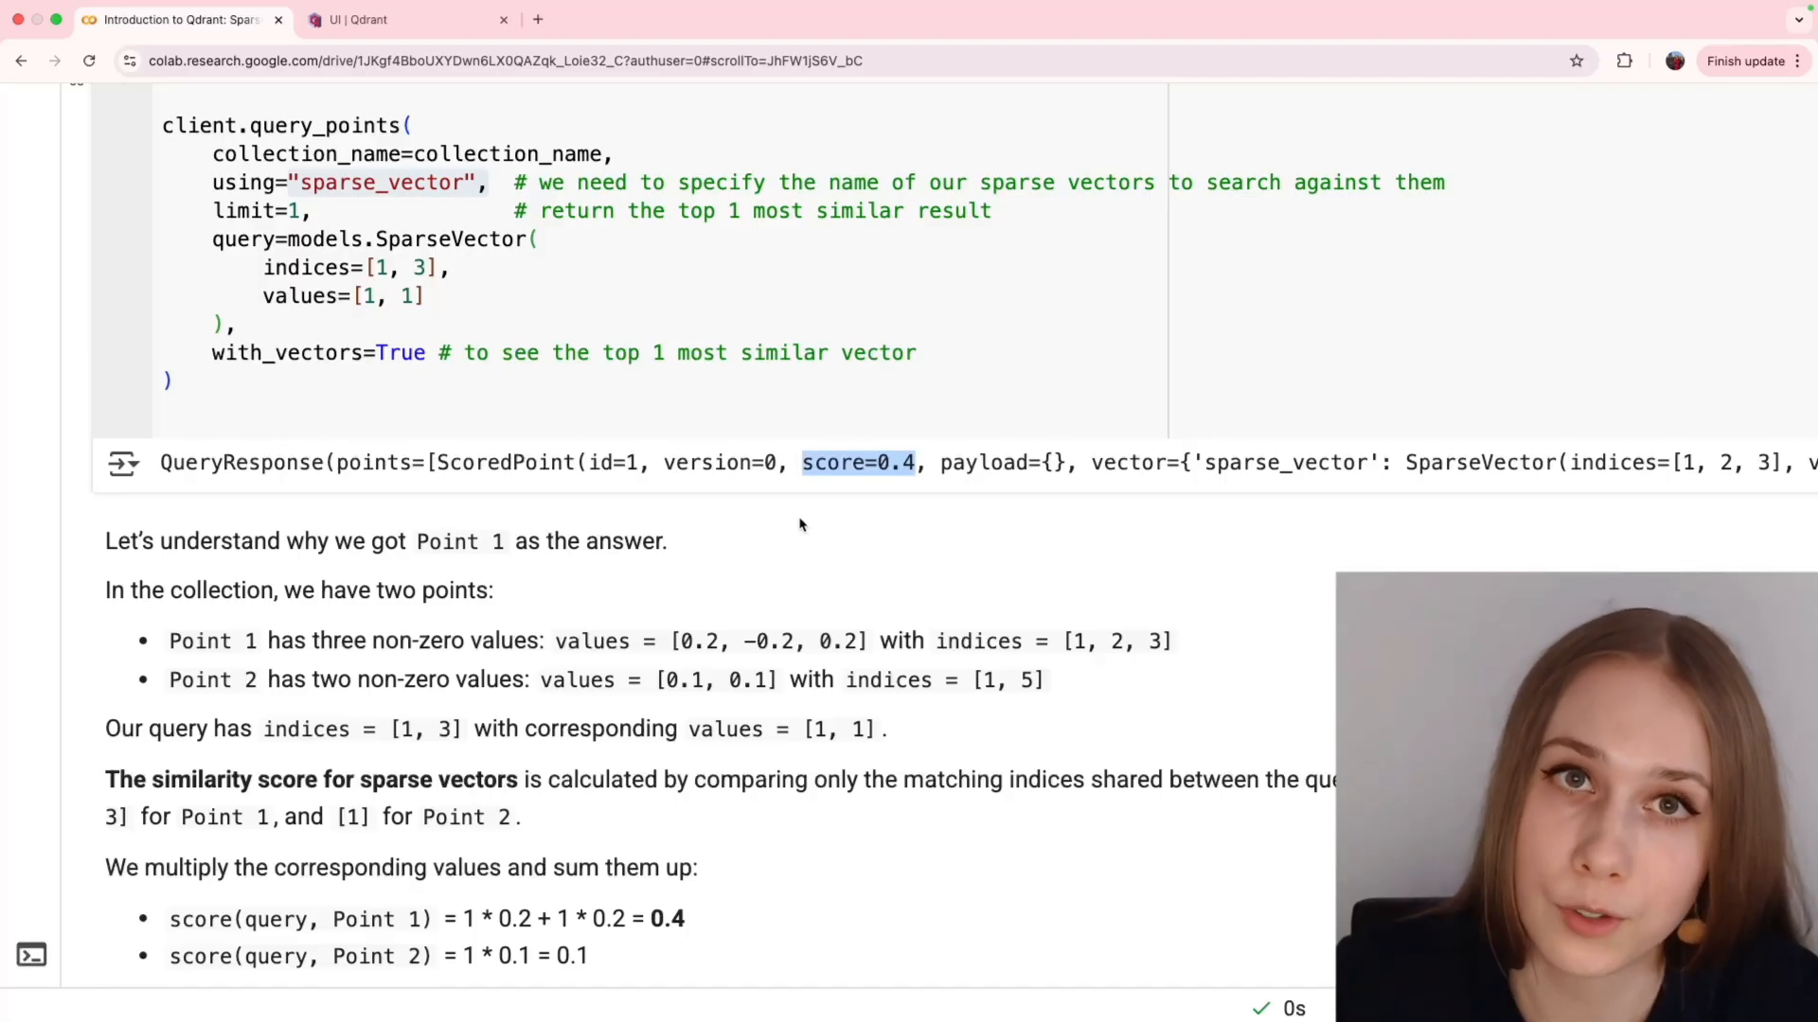
scroll(800, 524, "down", 3)
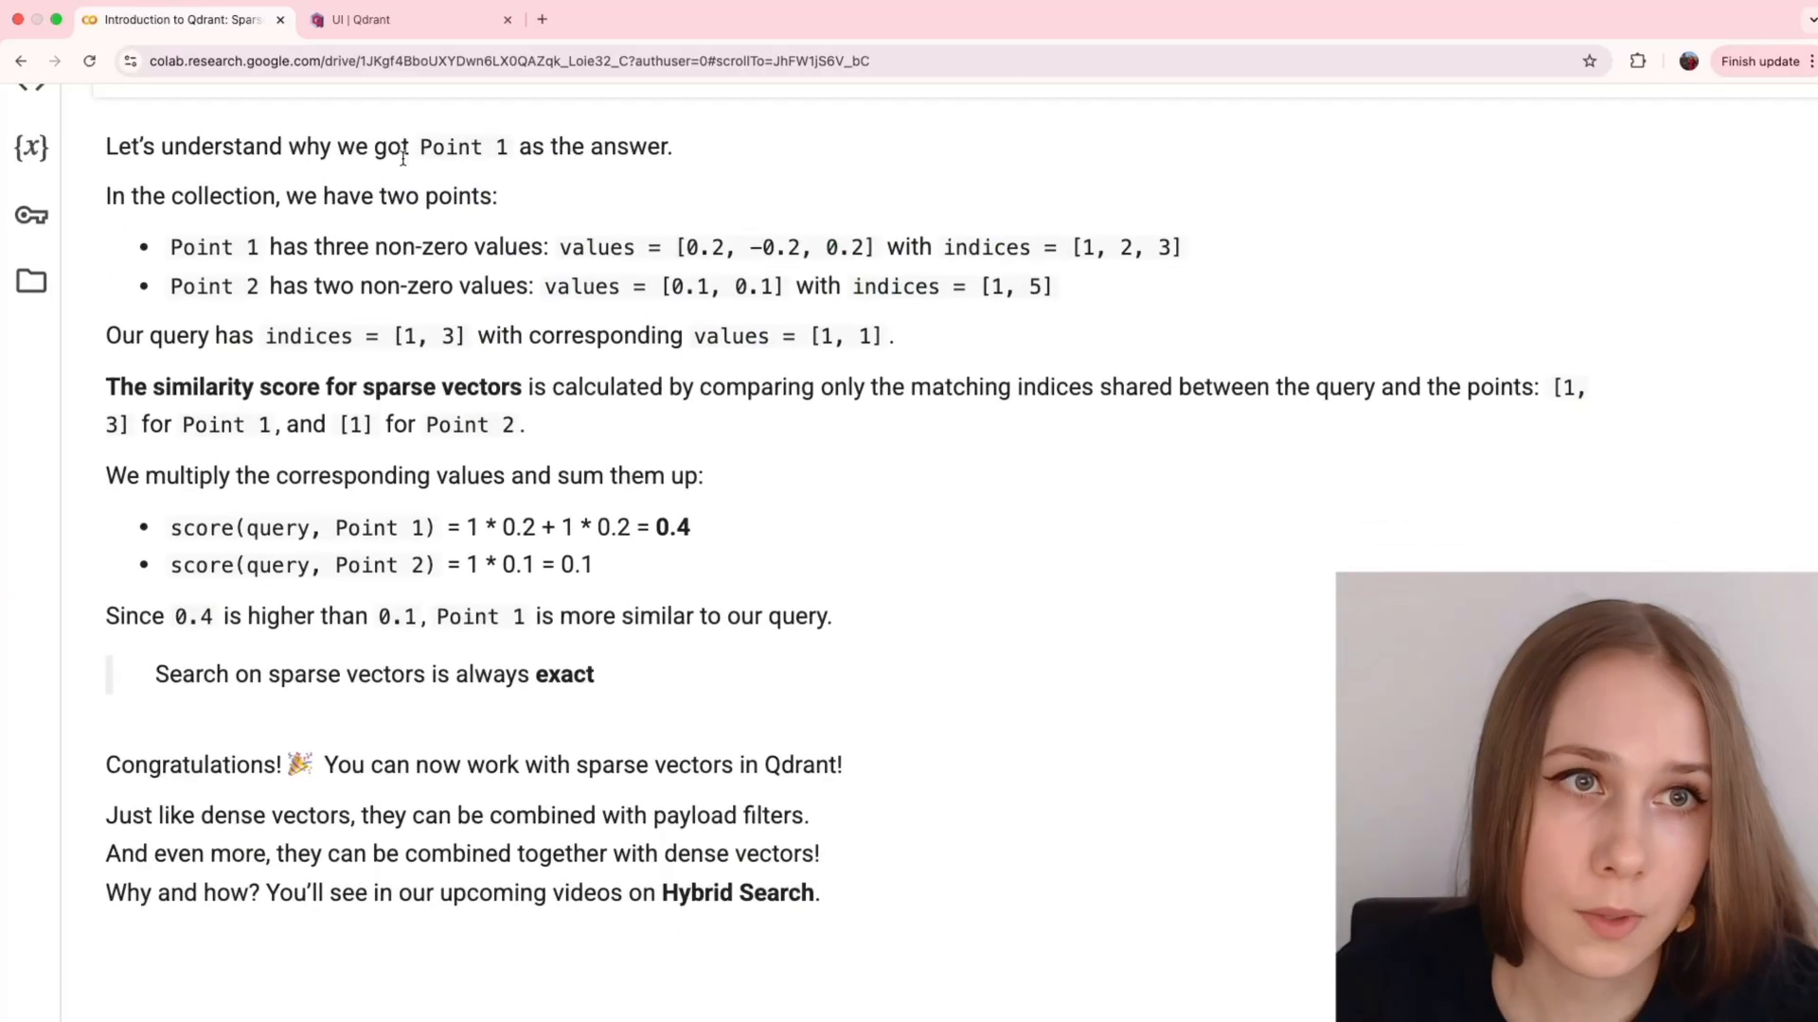
left_click_drag(417, 146, 501, 145)
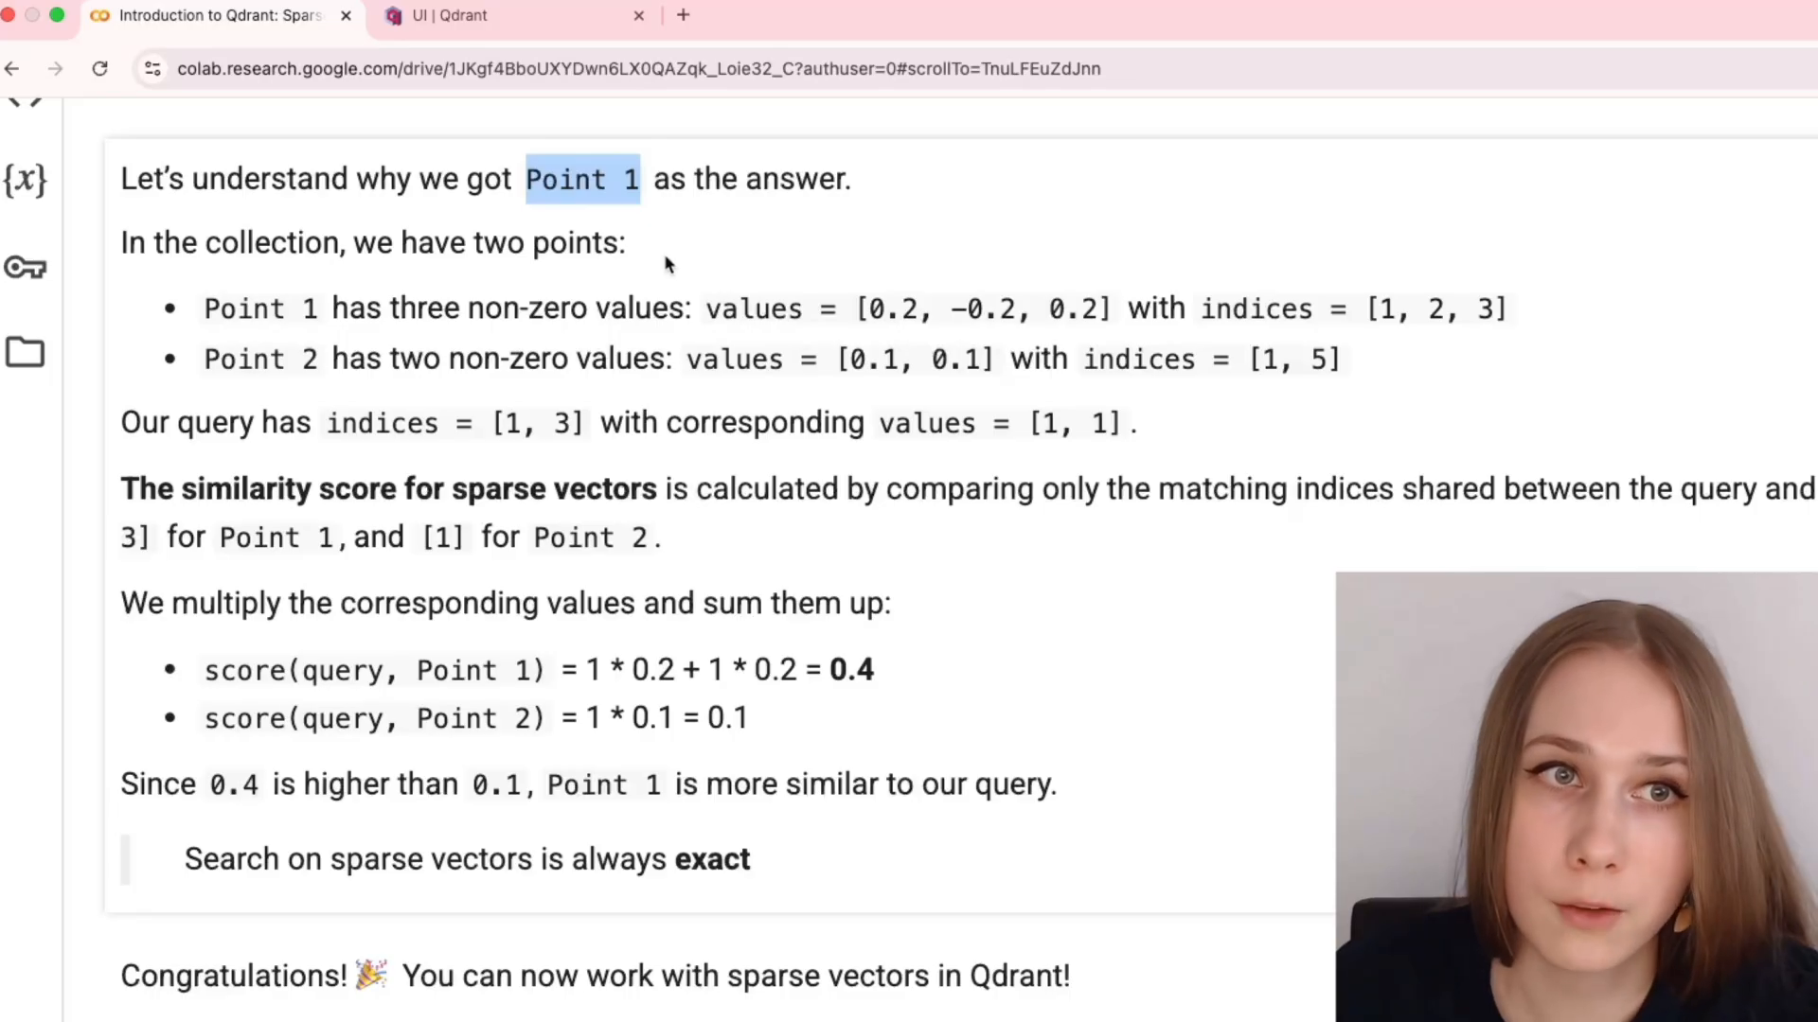
left_click_drag(198, 308, 321, 309)
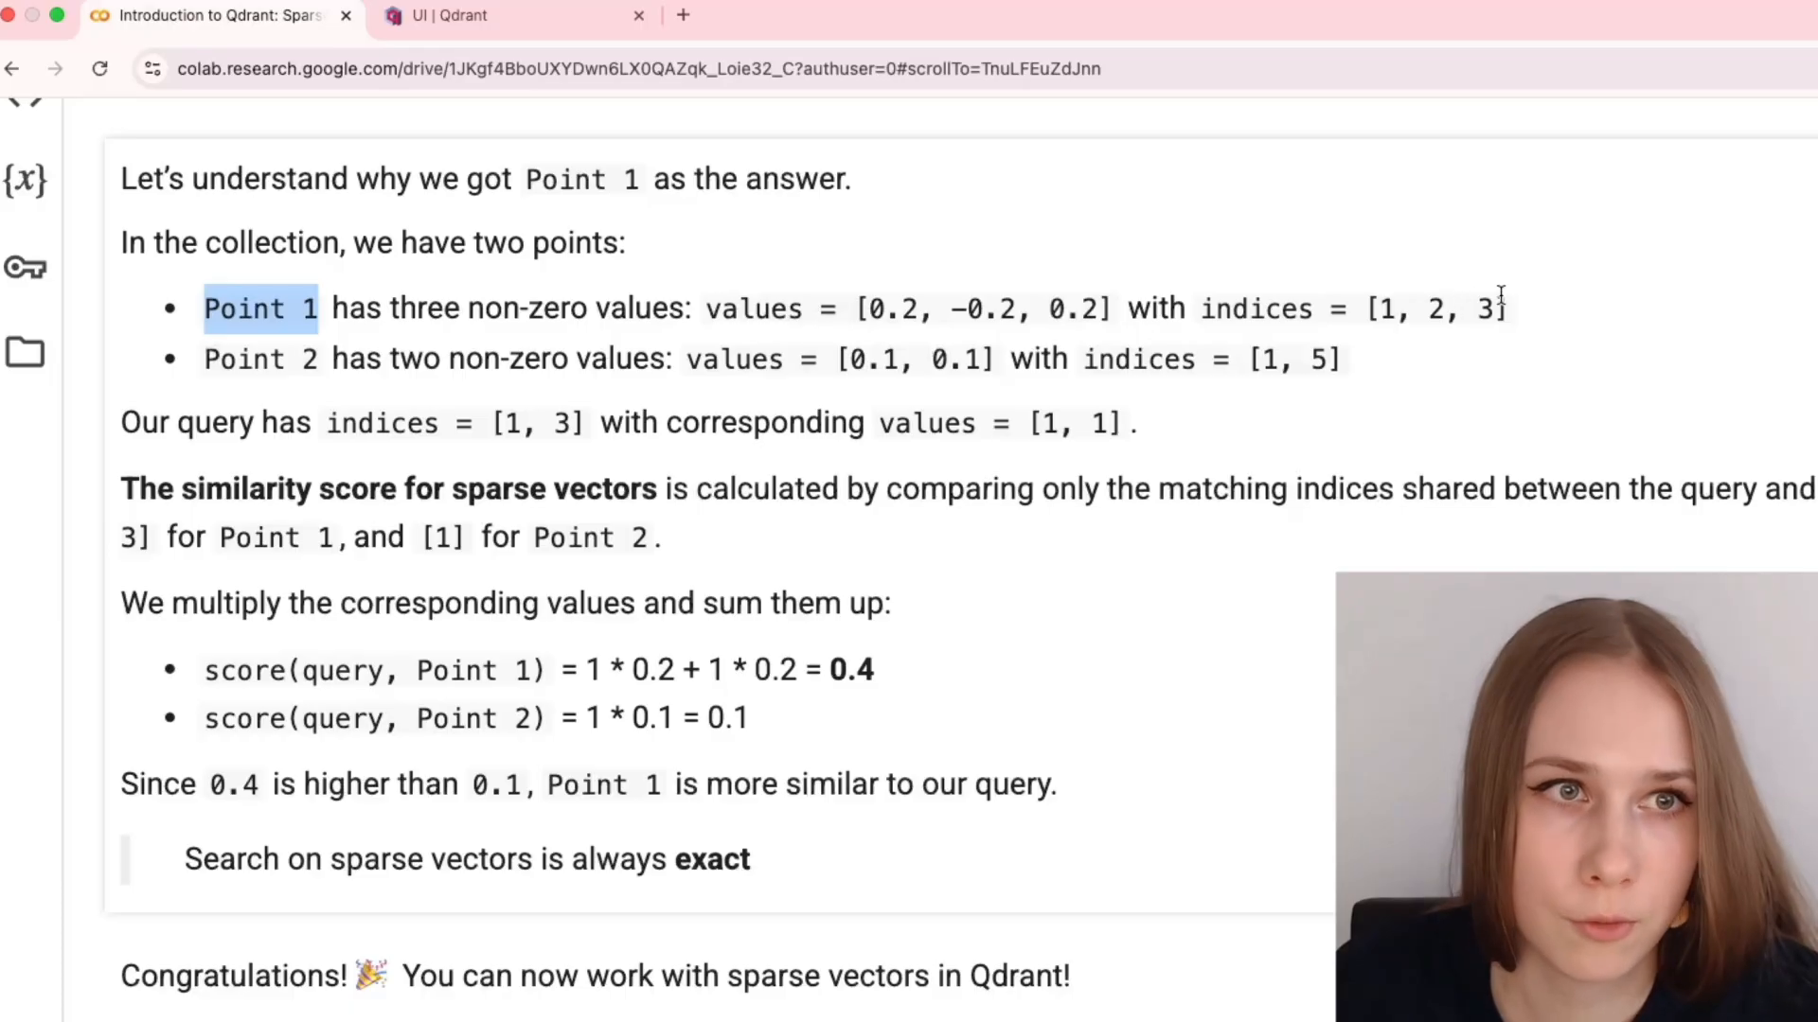
left_click_drag(203, 358, 318, 358)
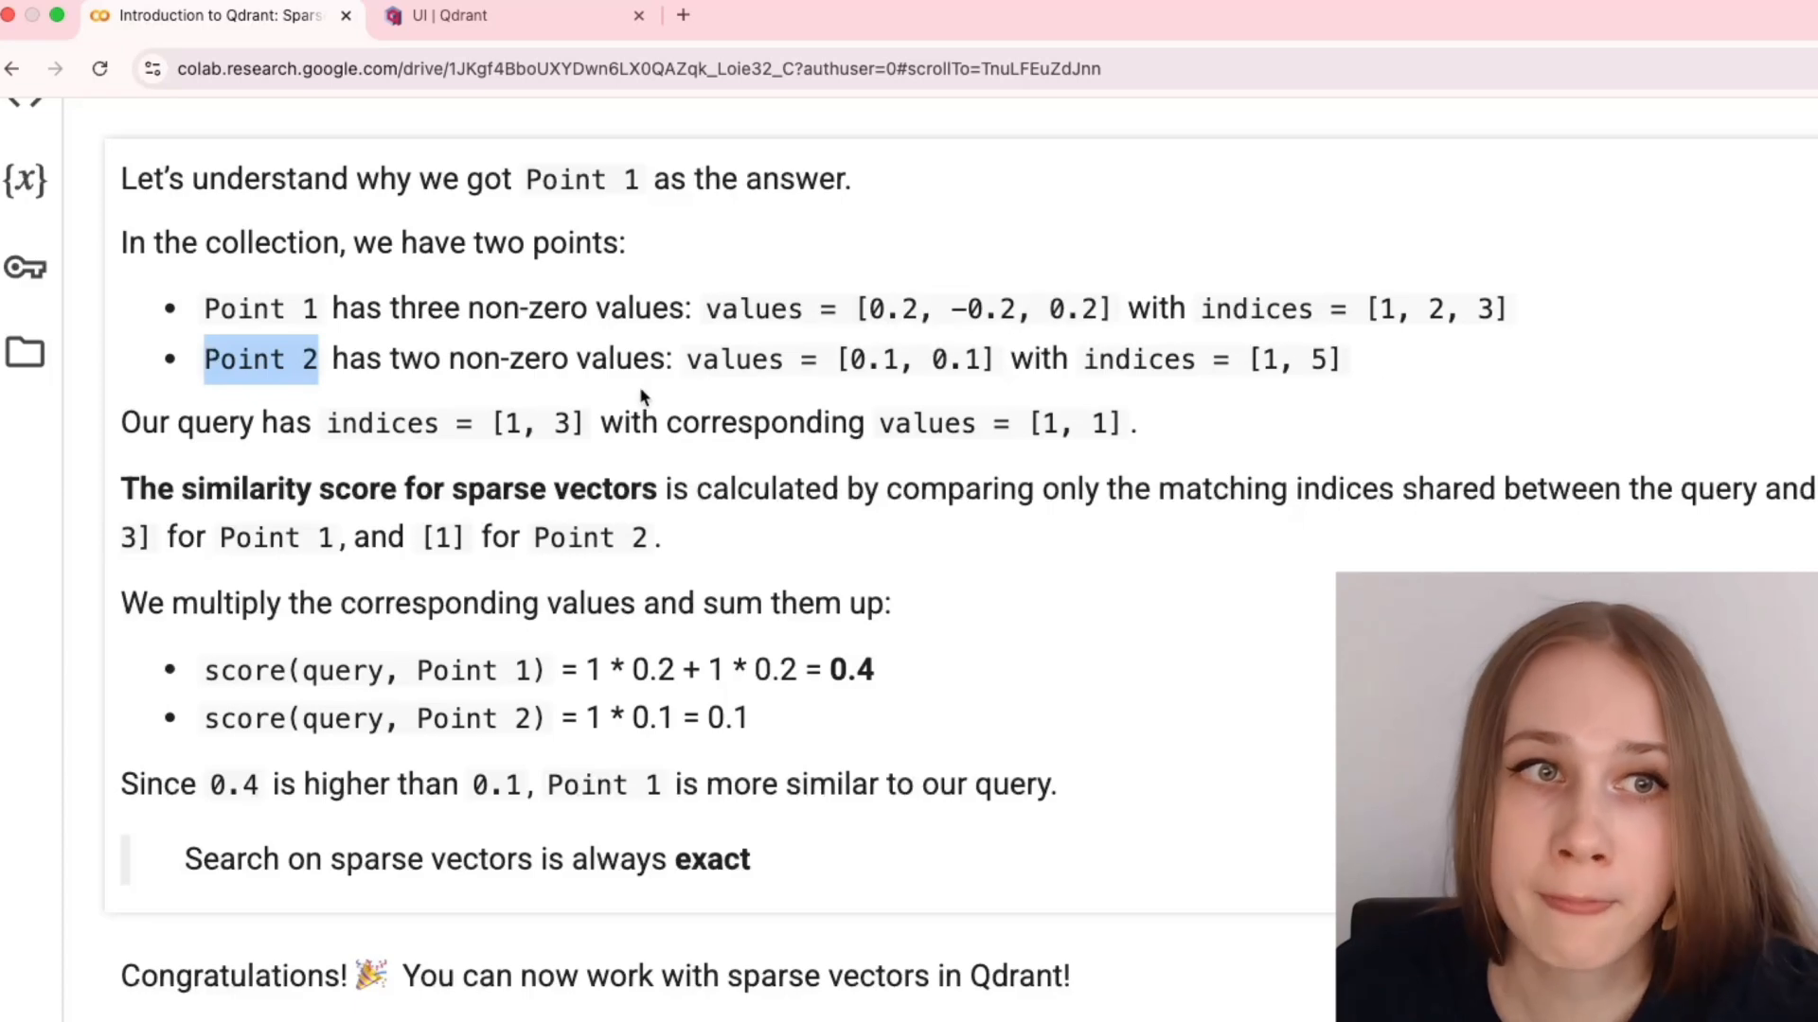
left_click_drag(503, 423, 575, 422)
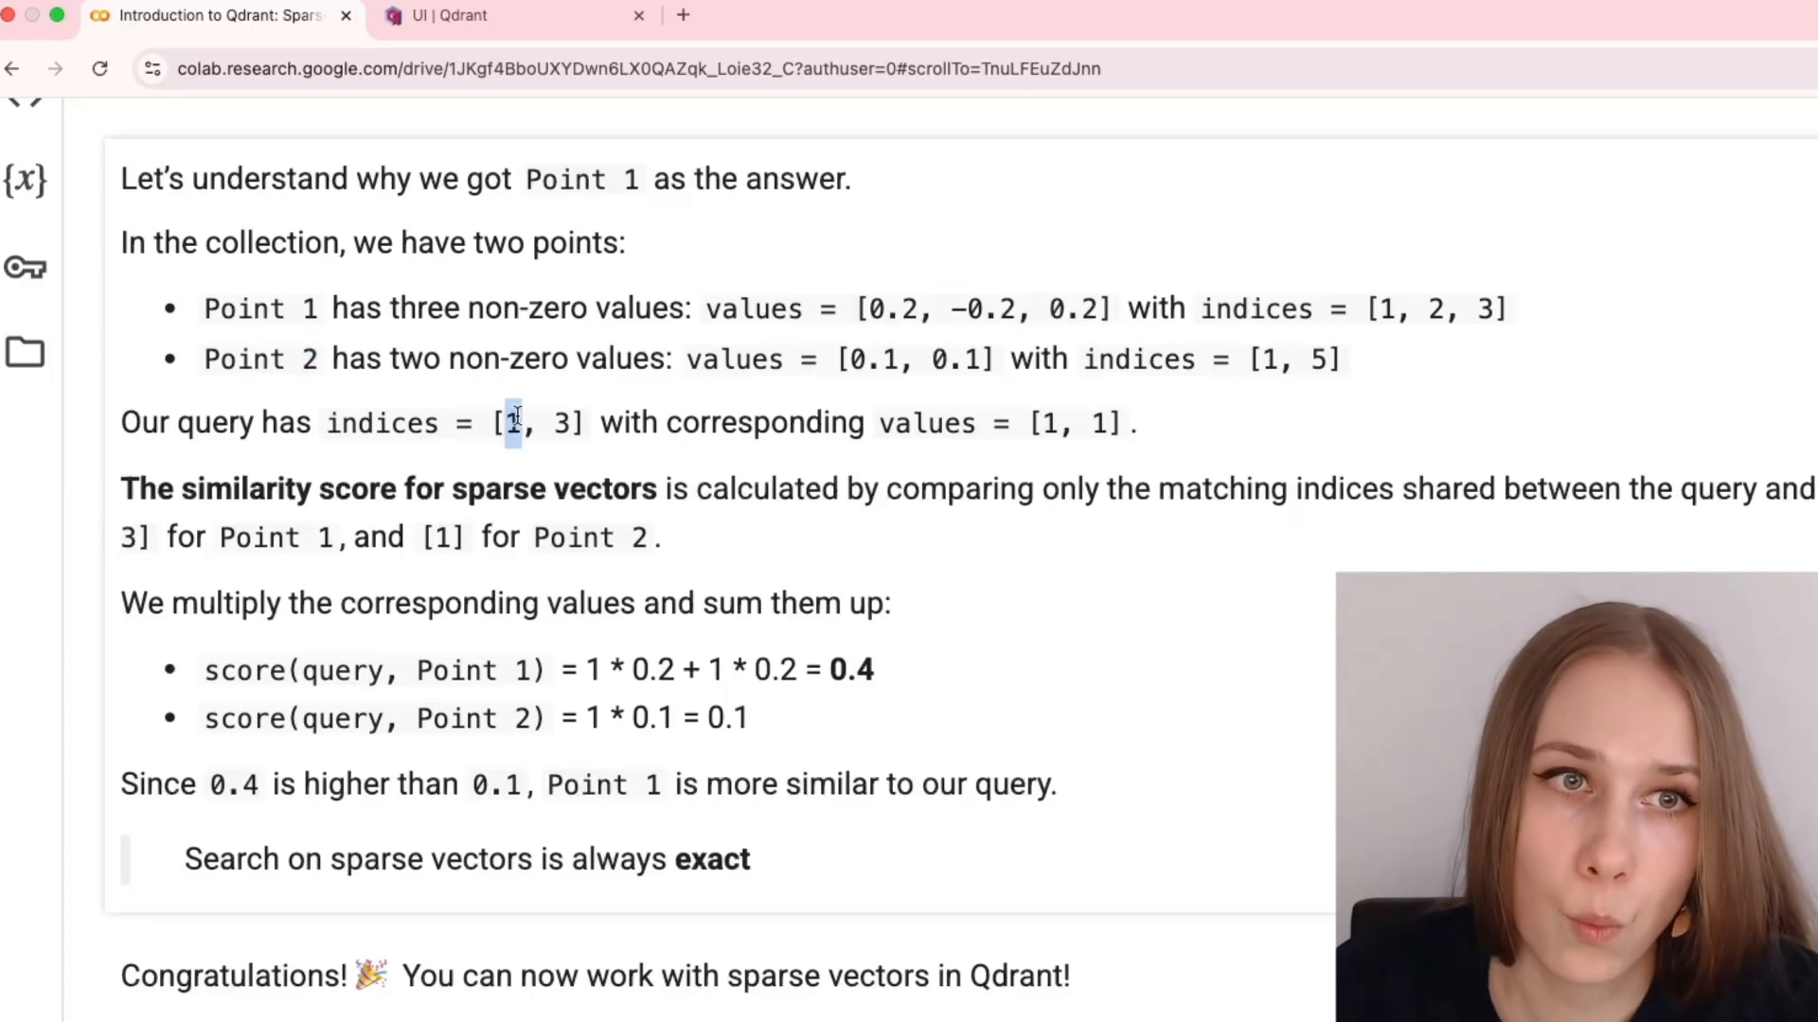
left_click(525, 422)
double_click(561, 422)
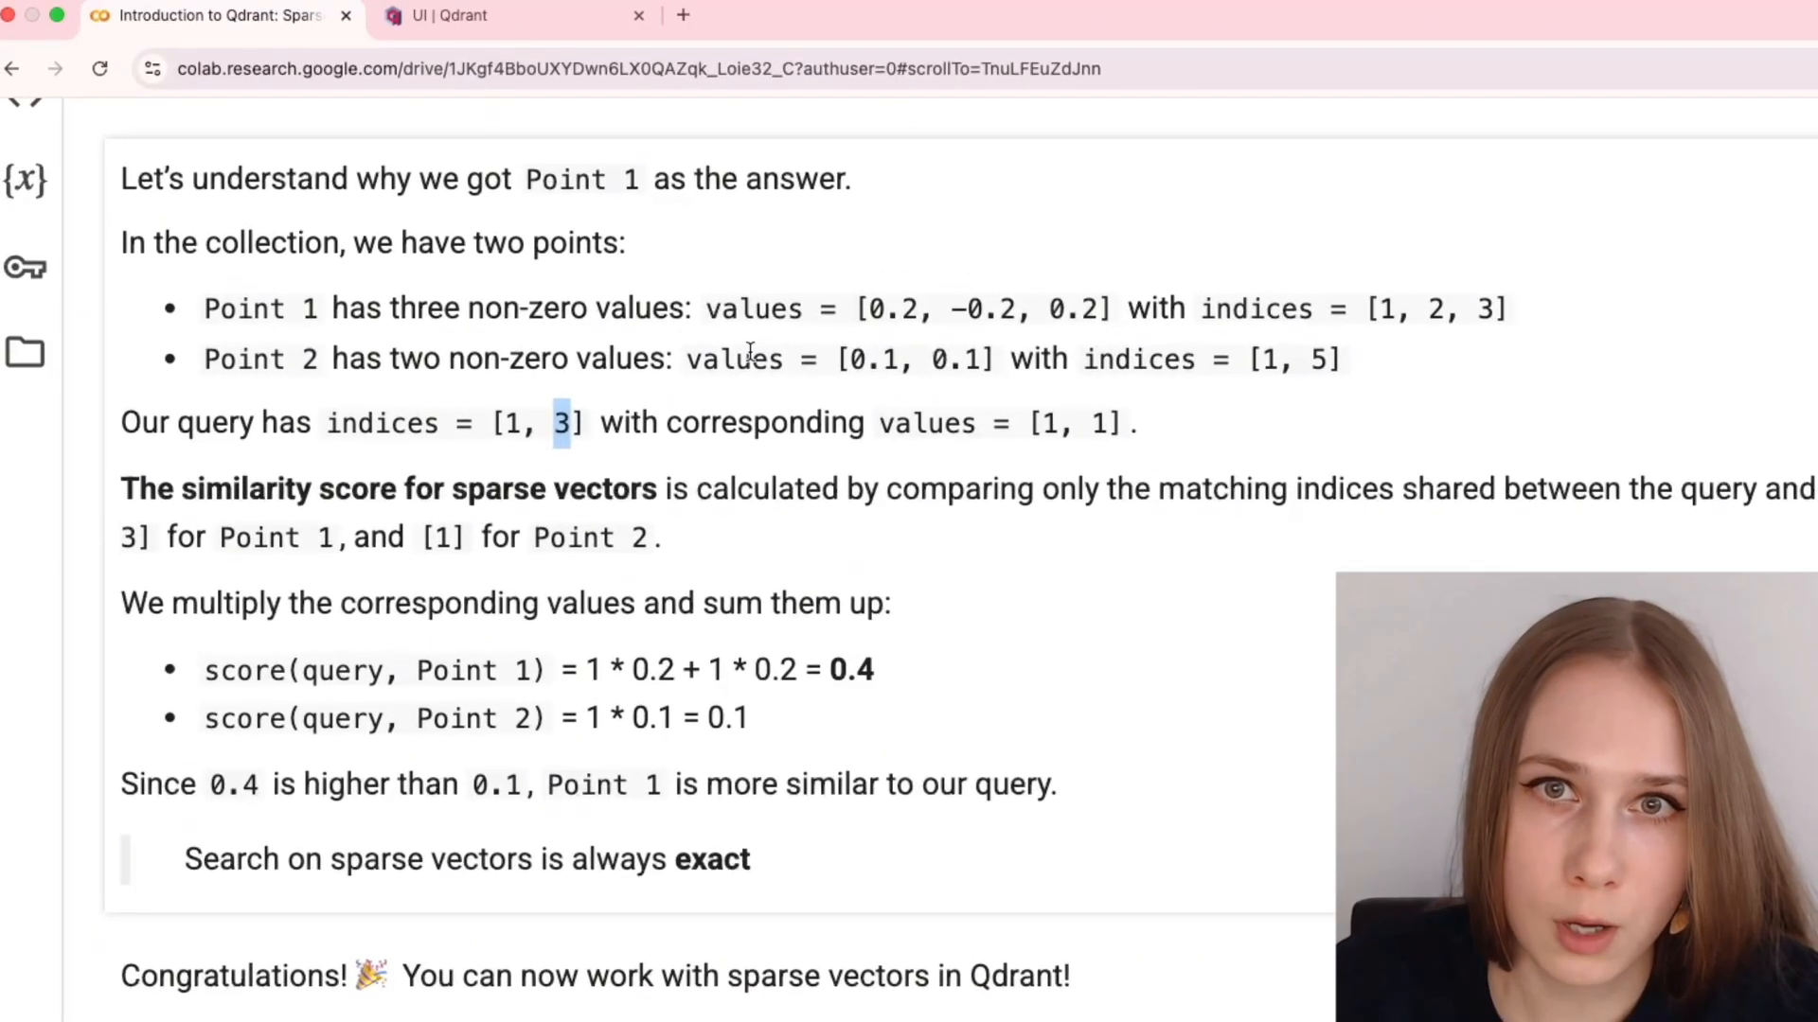
double_click(509, 422)
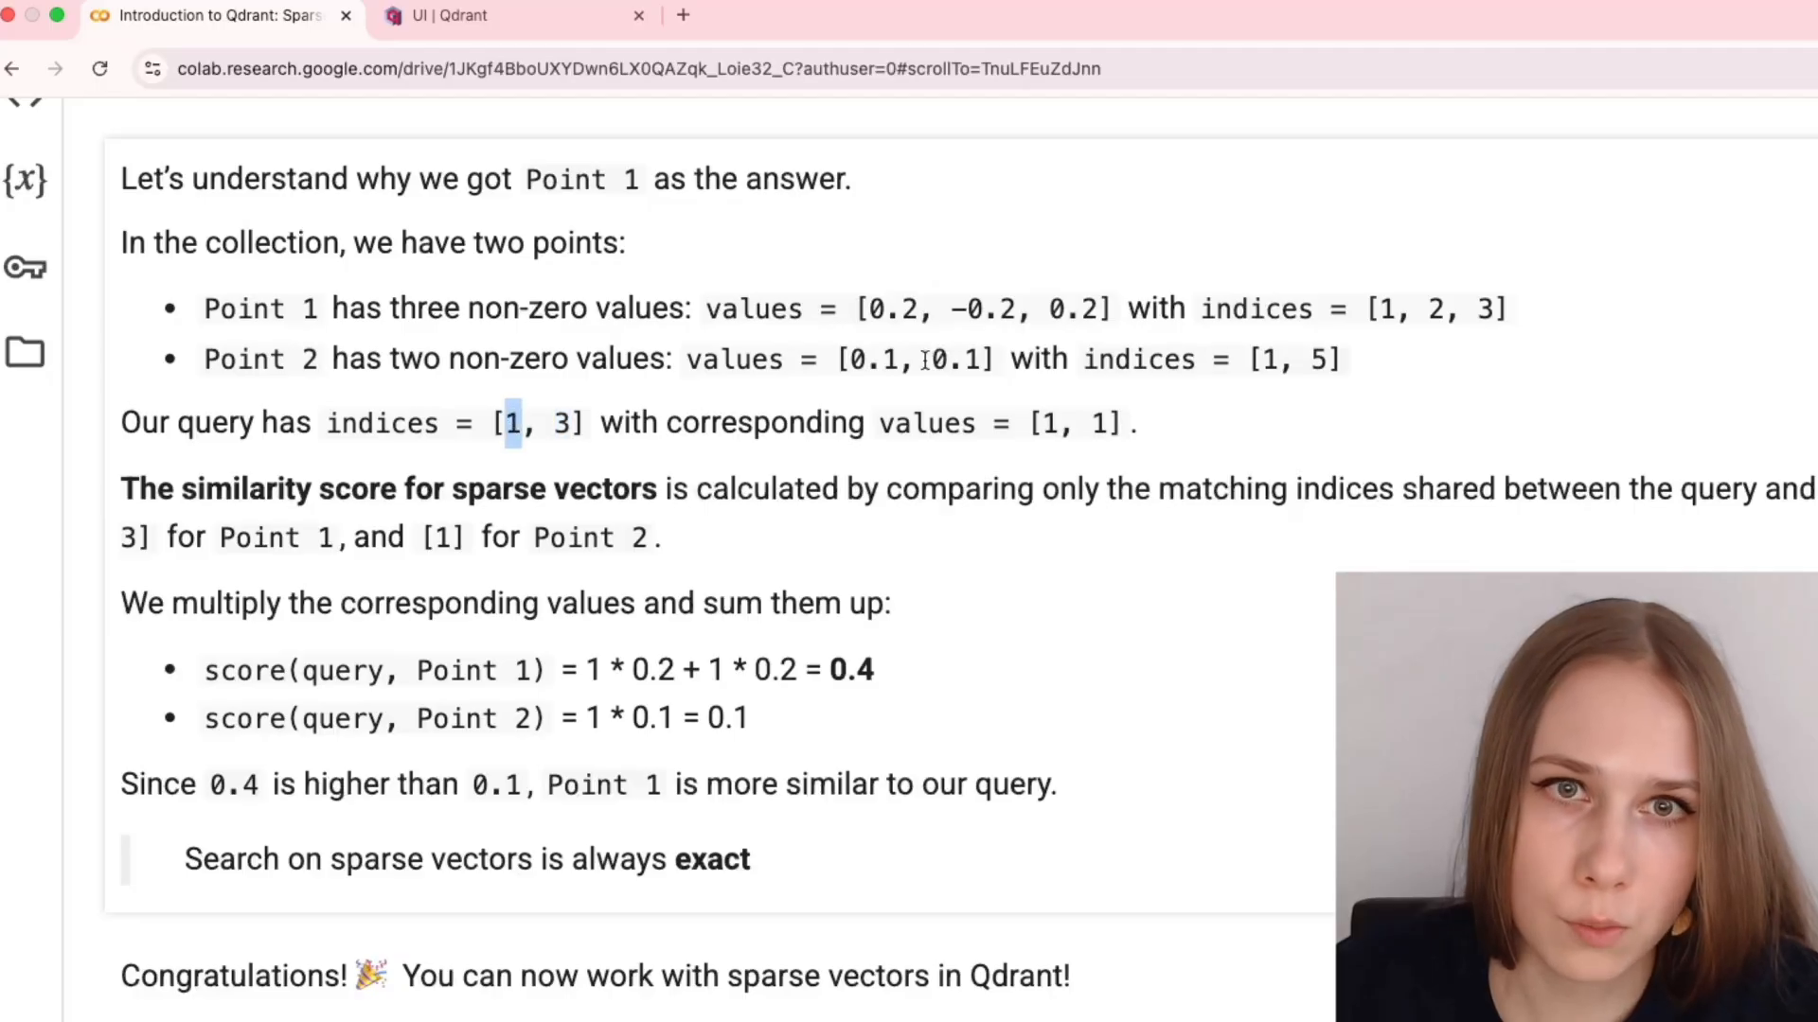
left_click(1385, 308)
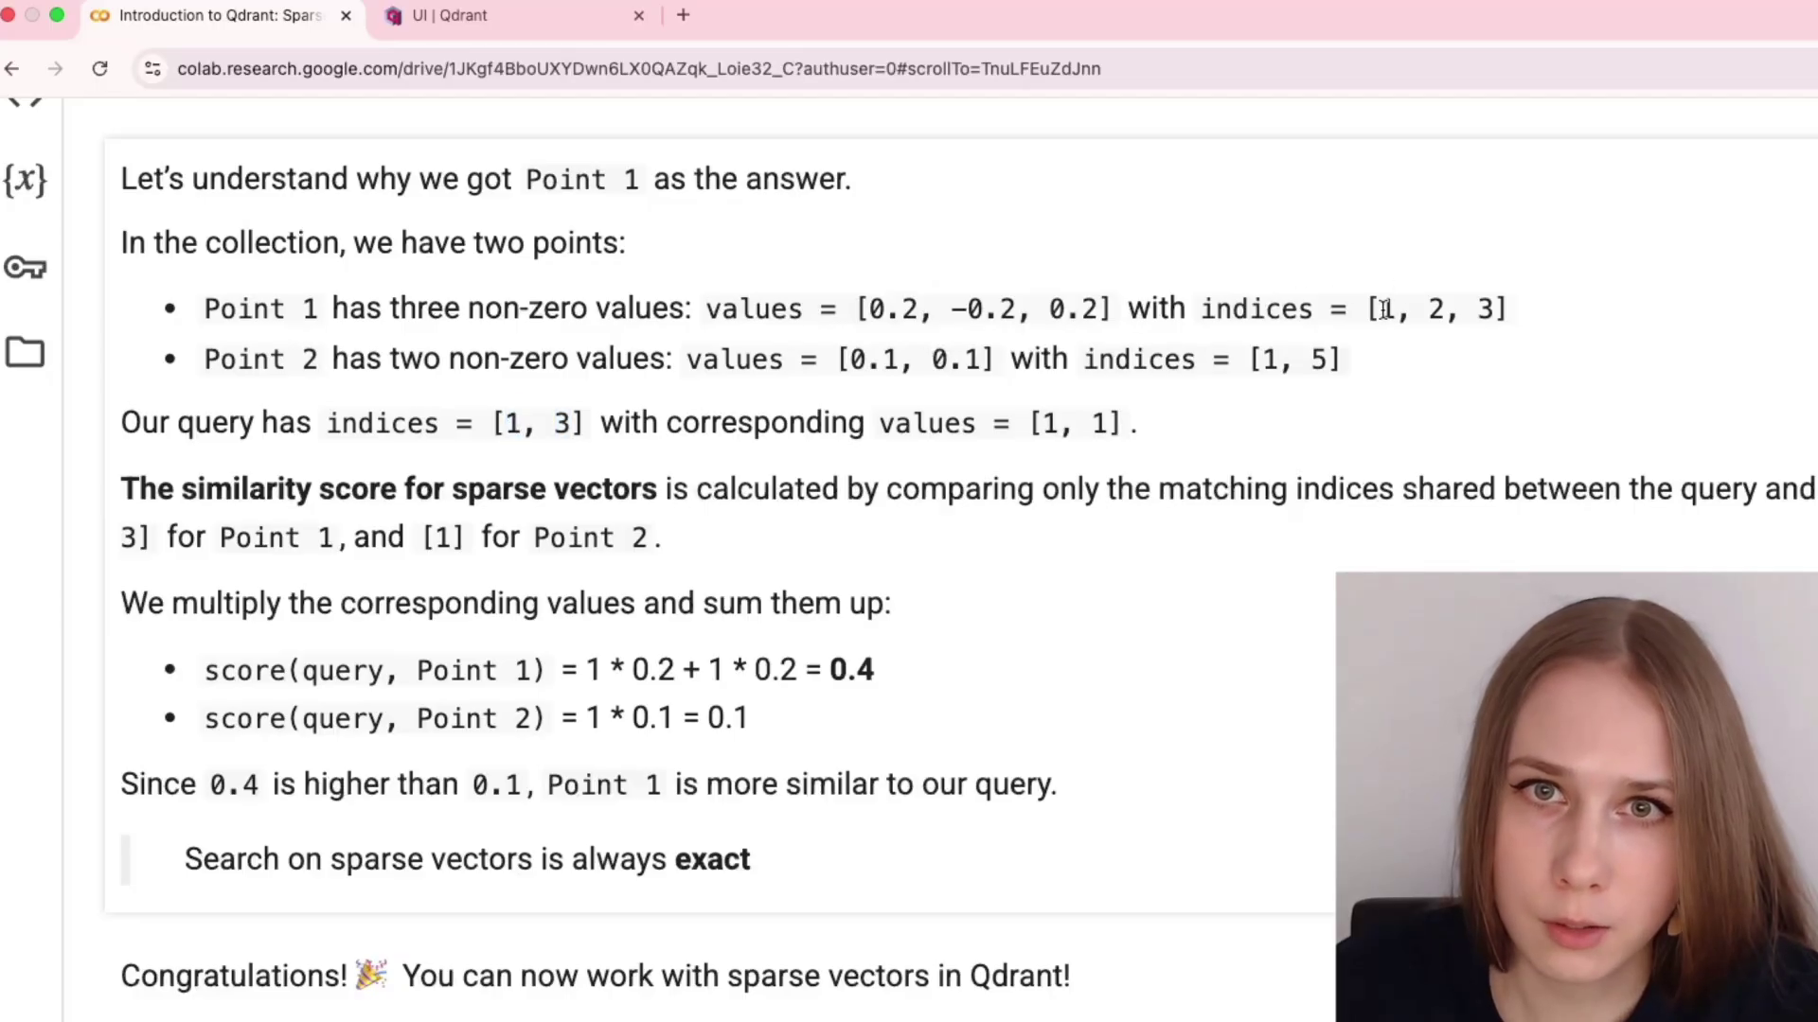
double_click(562, 422)
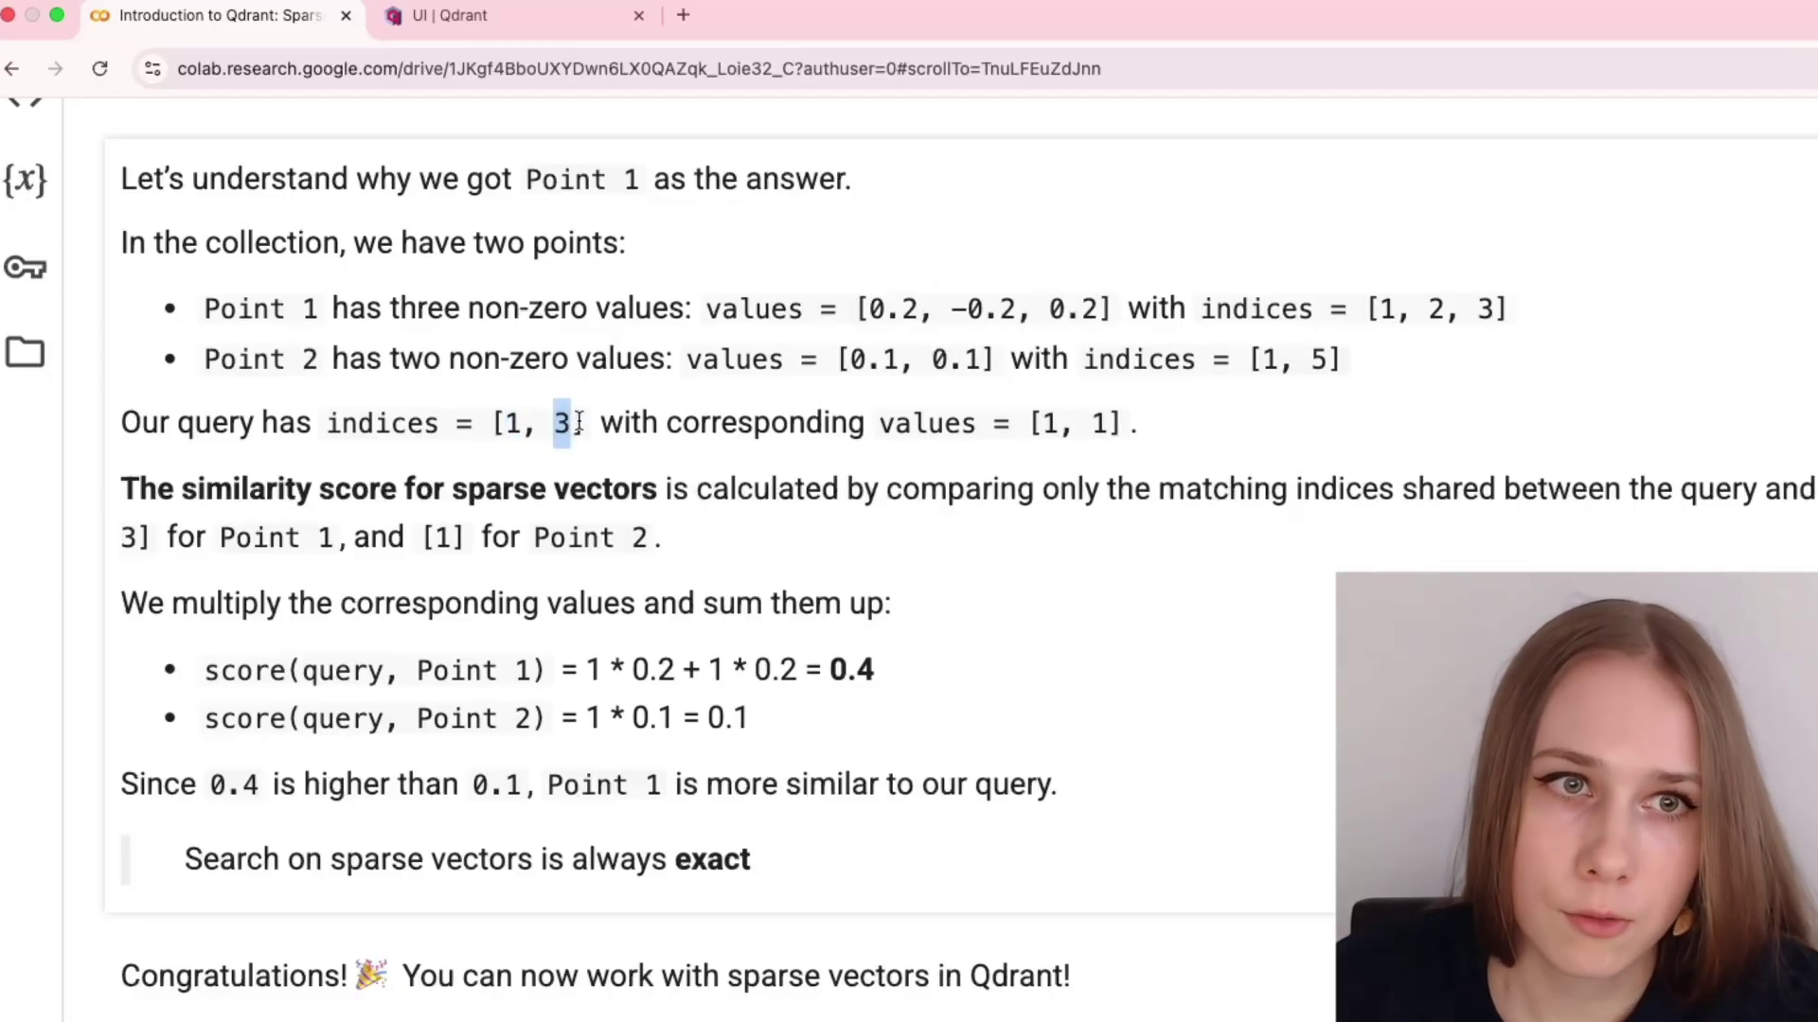
double_click(1485, 307)
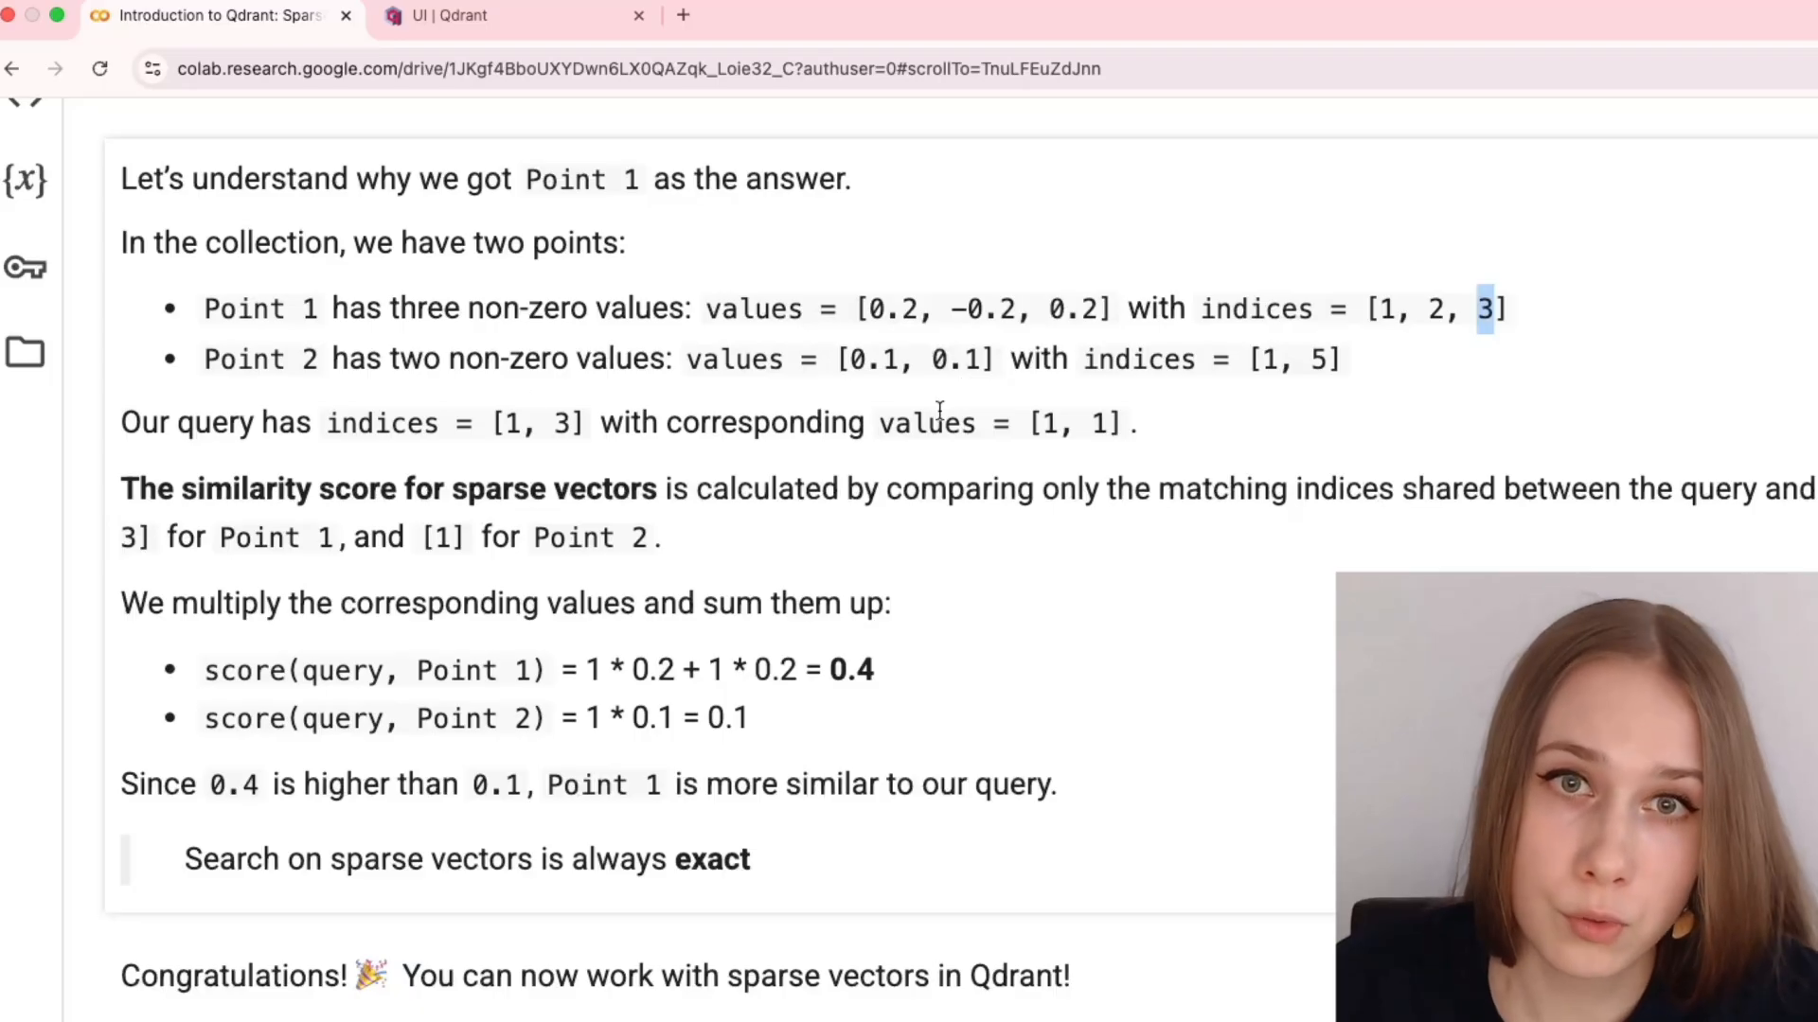
double_click(511, 422)
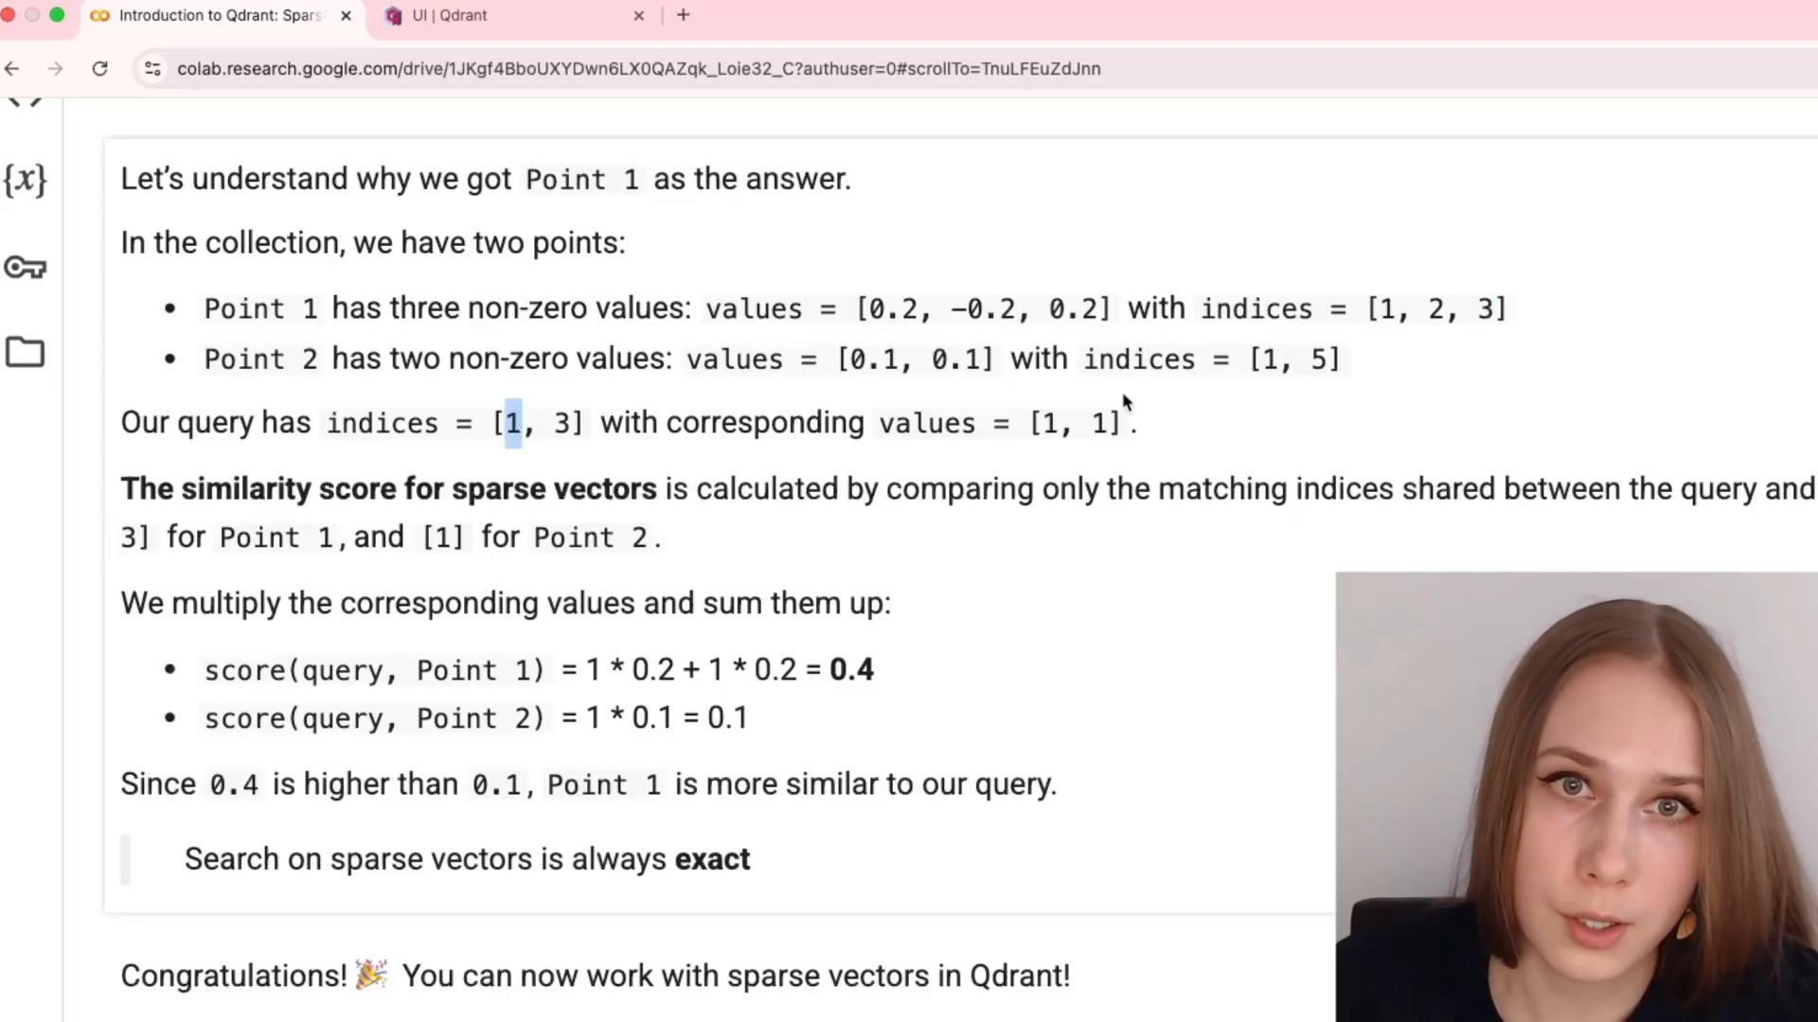
double_click(1269, 358)
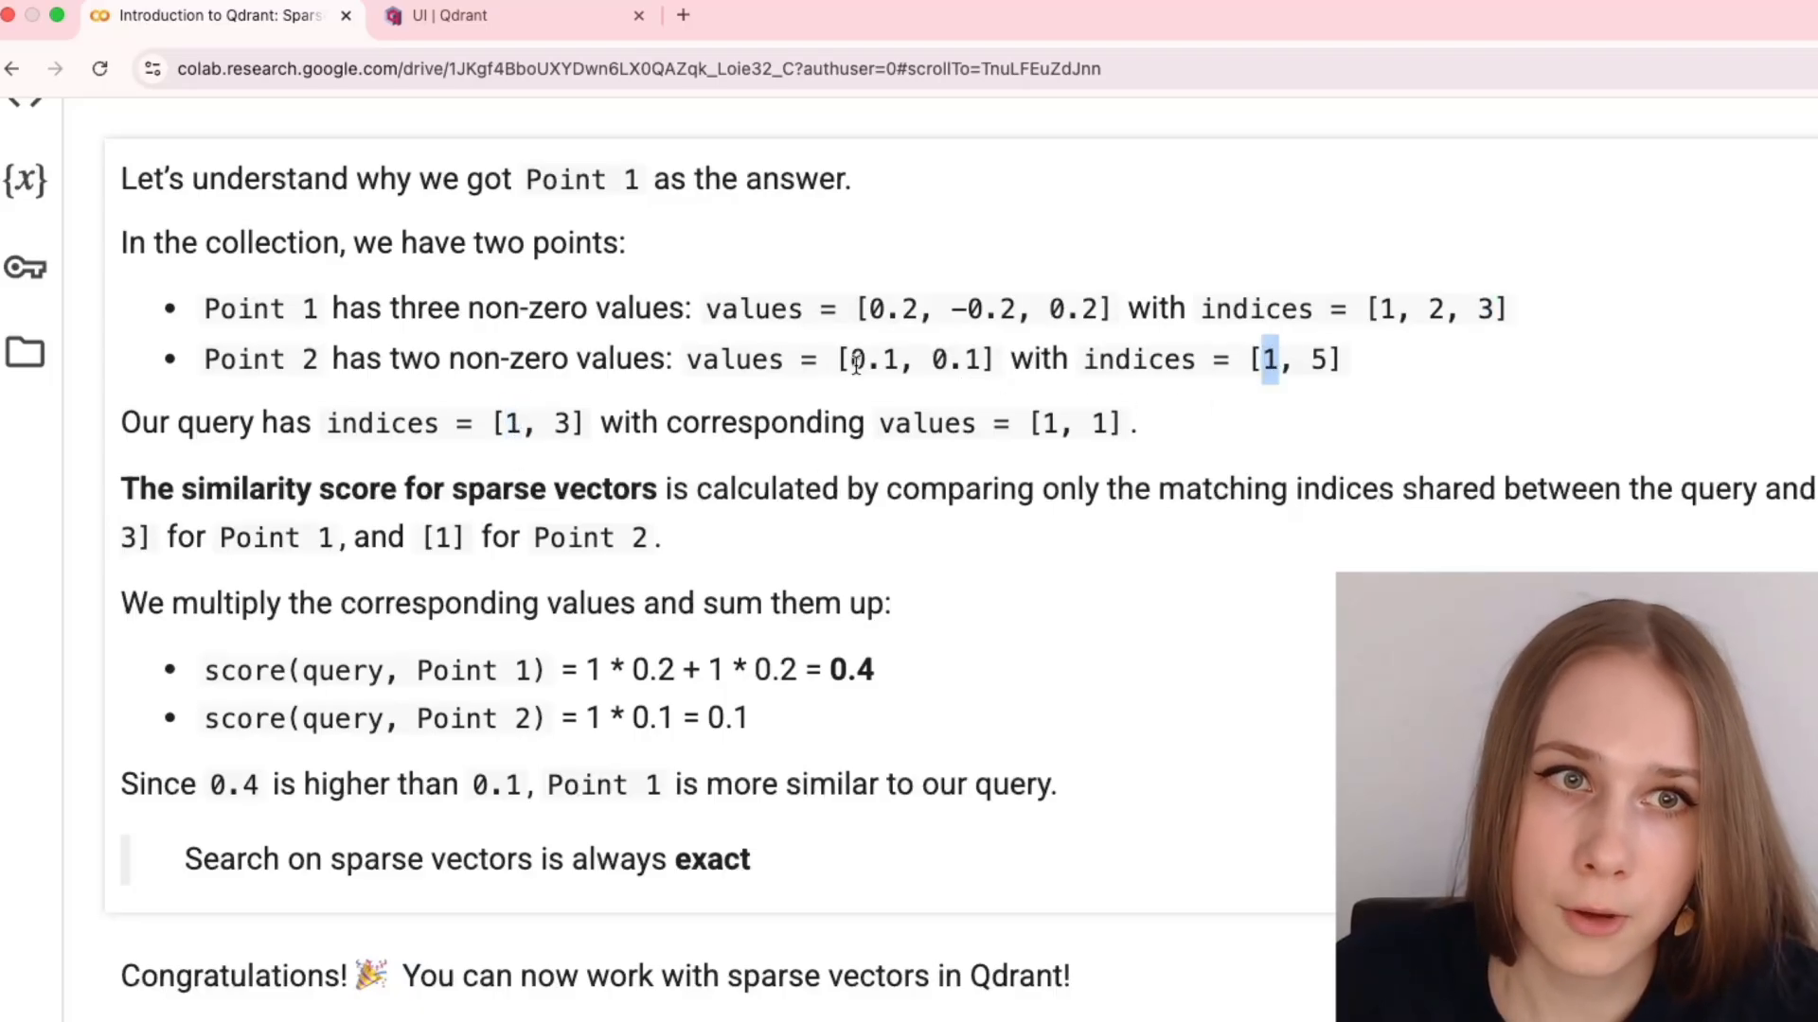
scroll(627, 444, "down", 2)
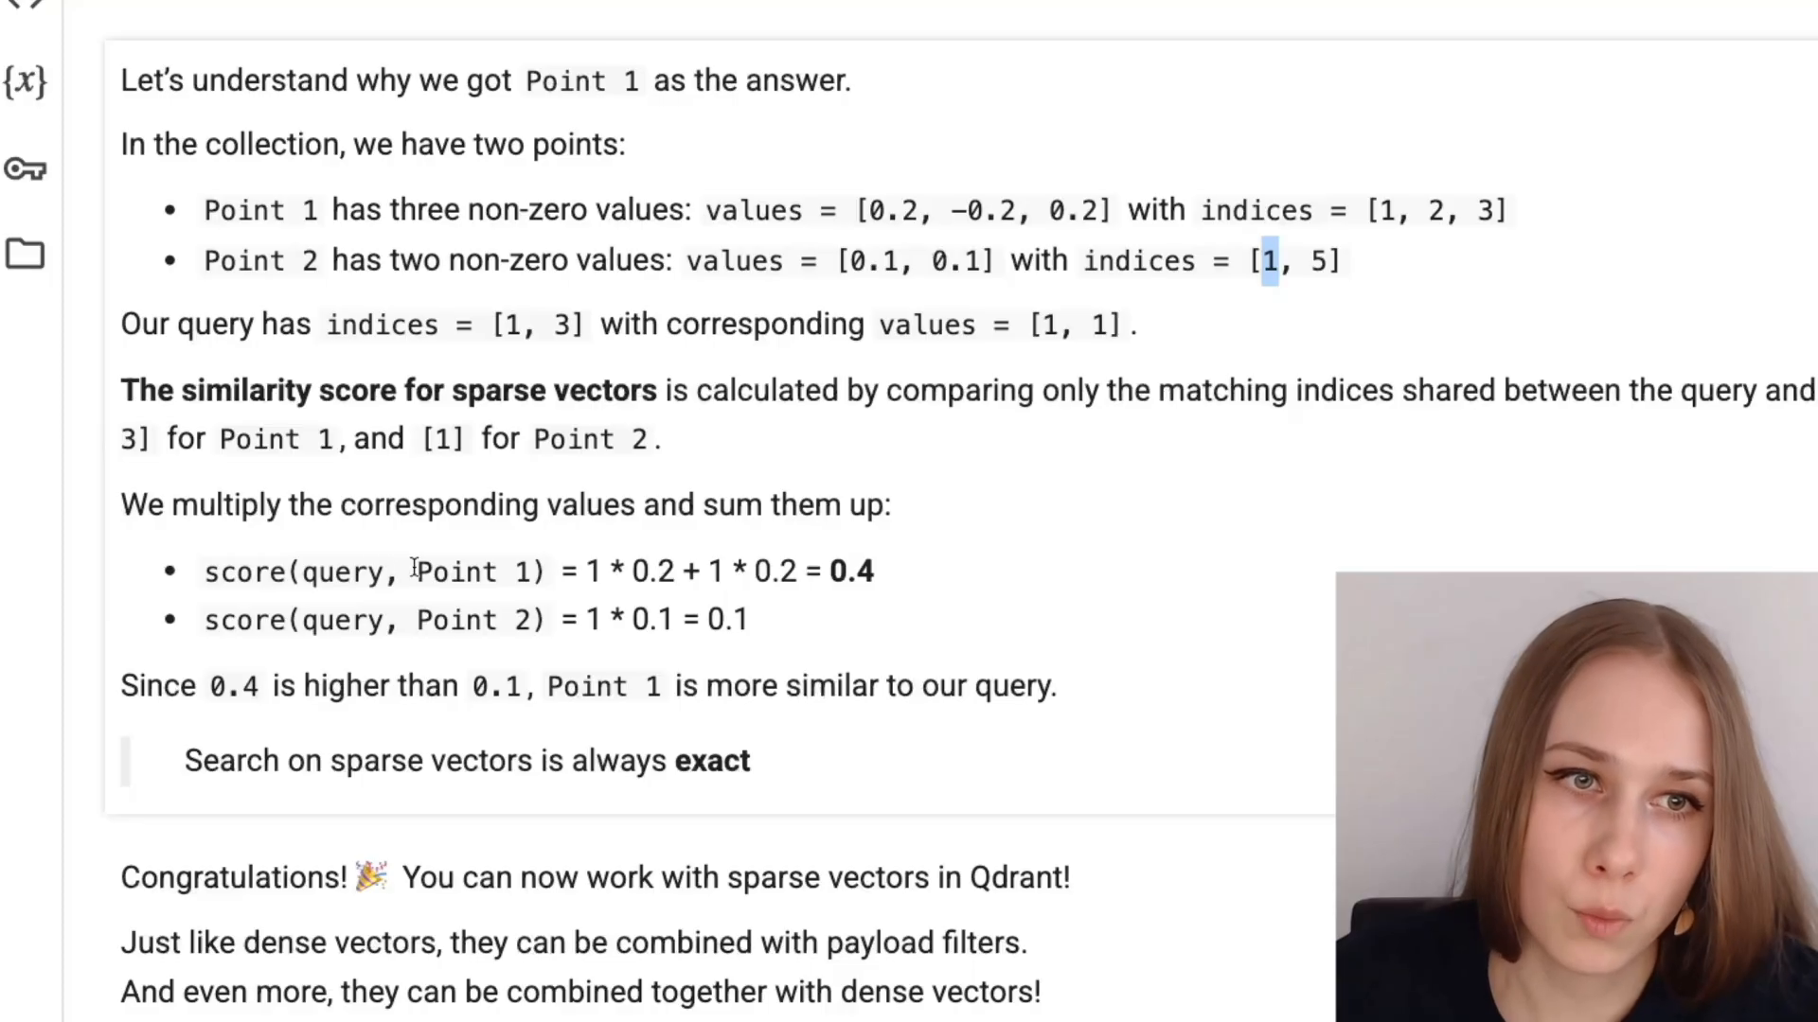
left_click_drag(414, 570, 537, 562)
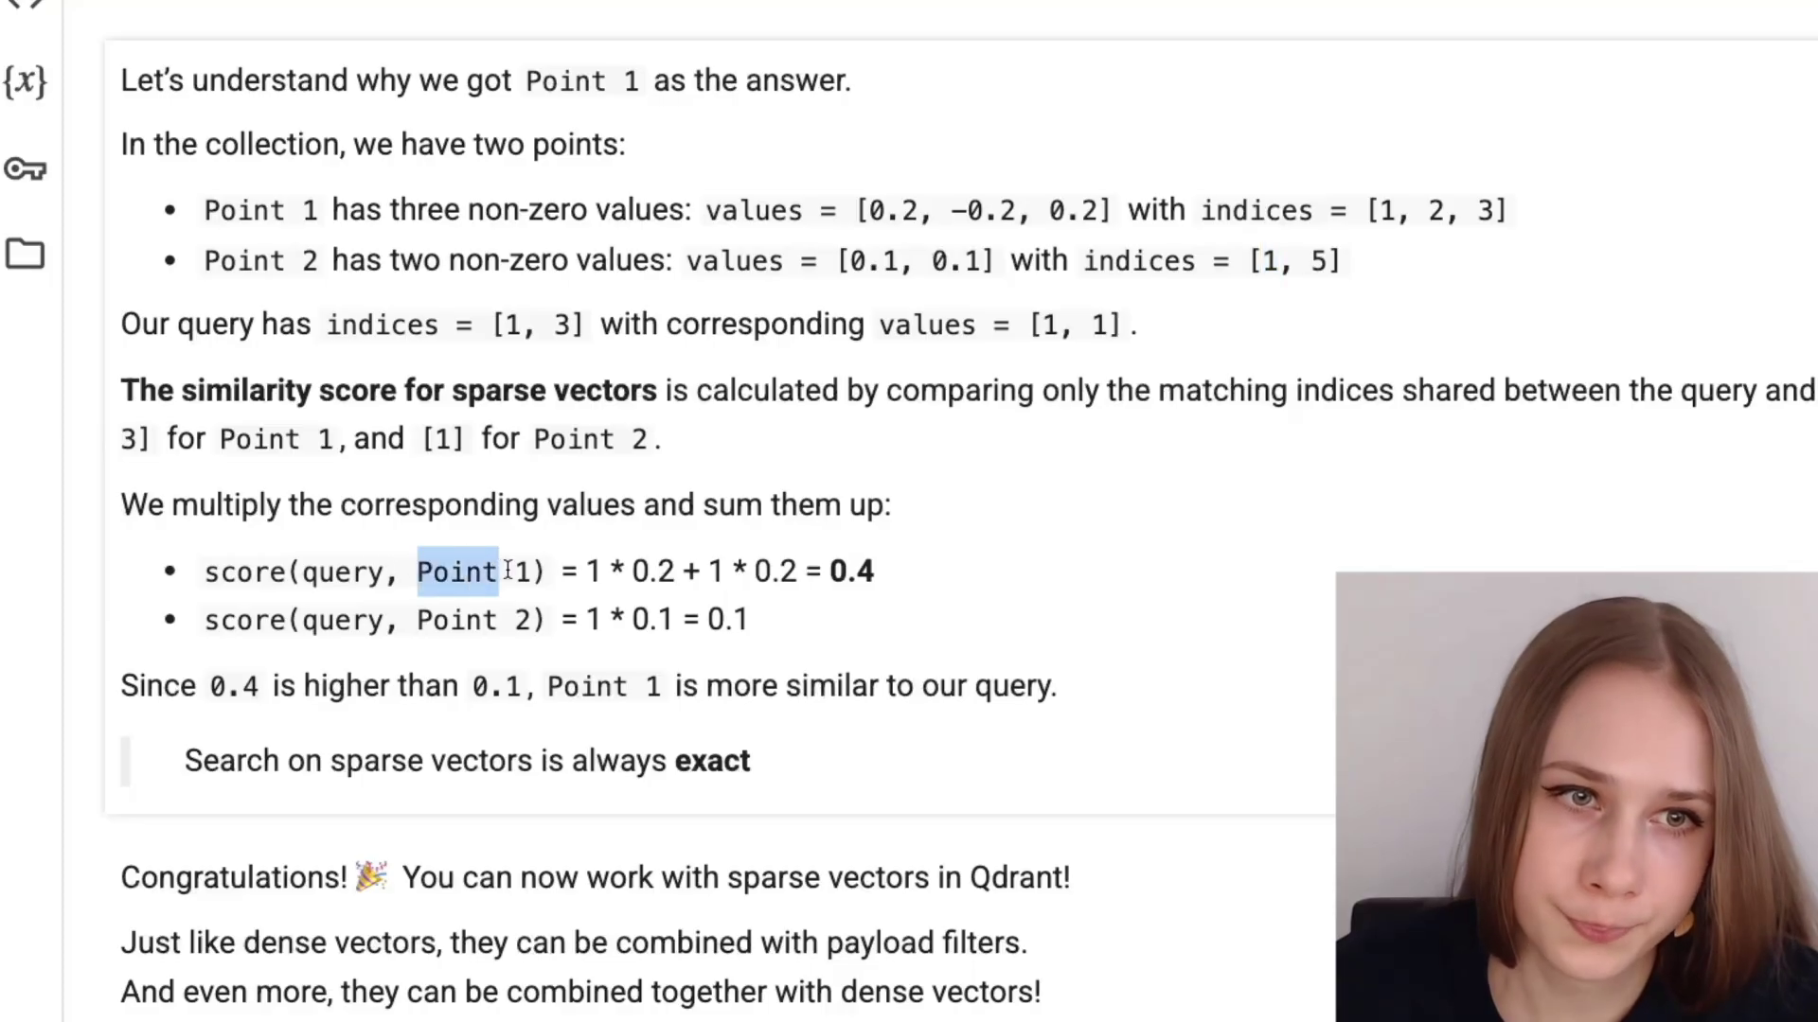
double_click(511, 324)
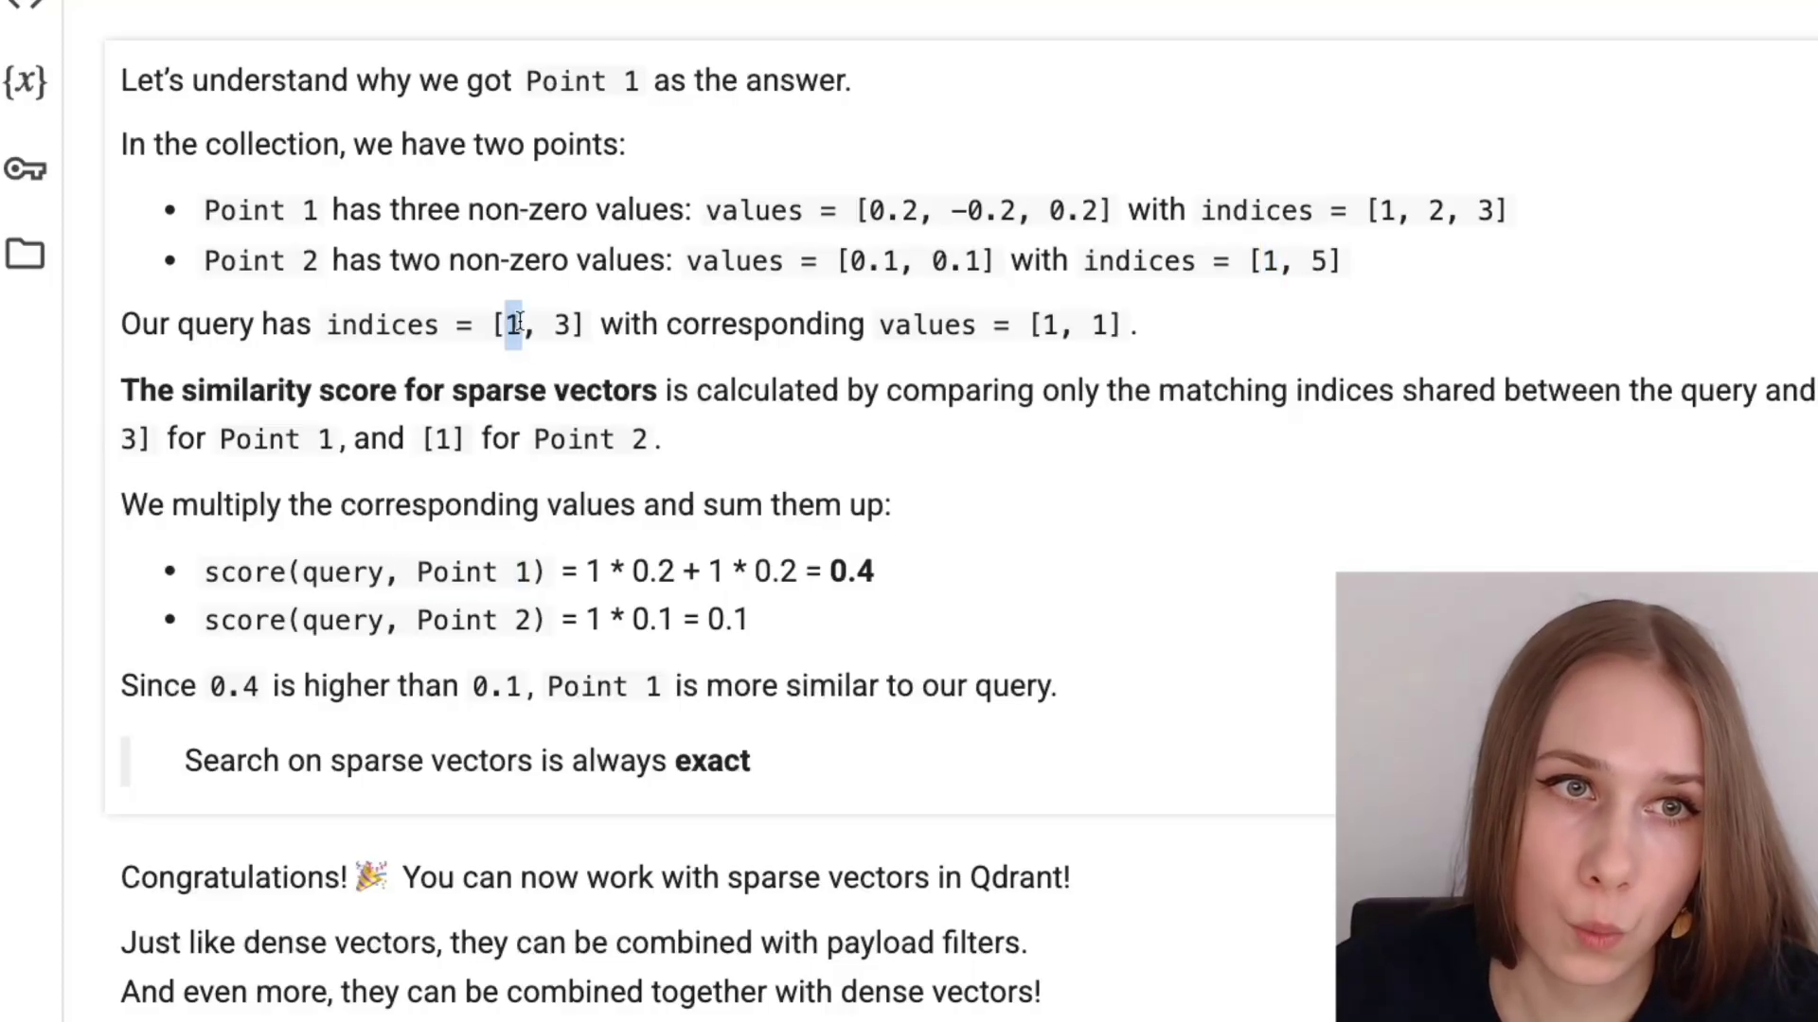
double_click(1049, 326)
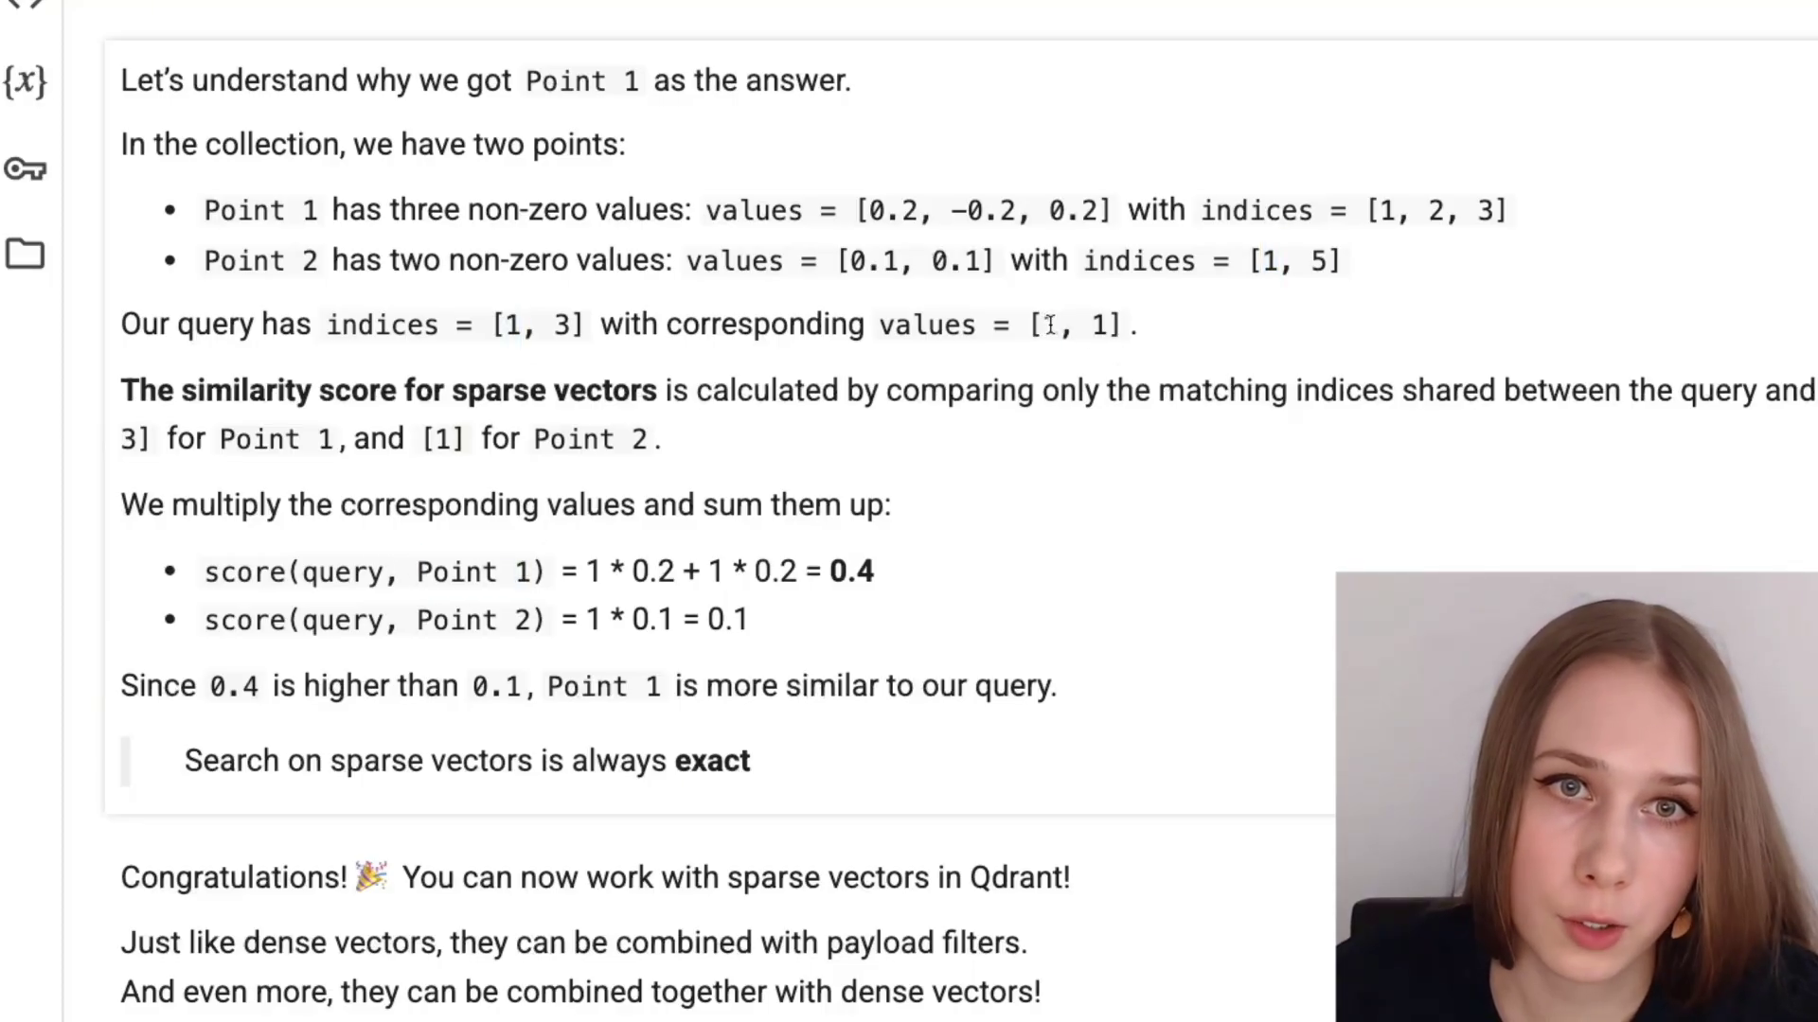
double_click(1387, 209)
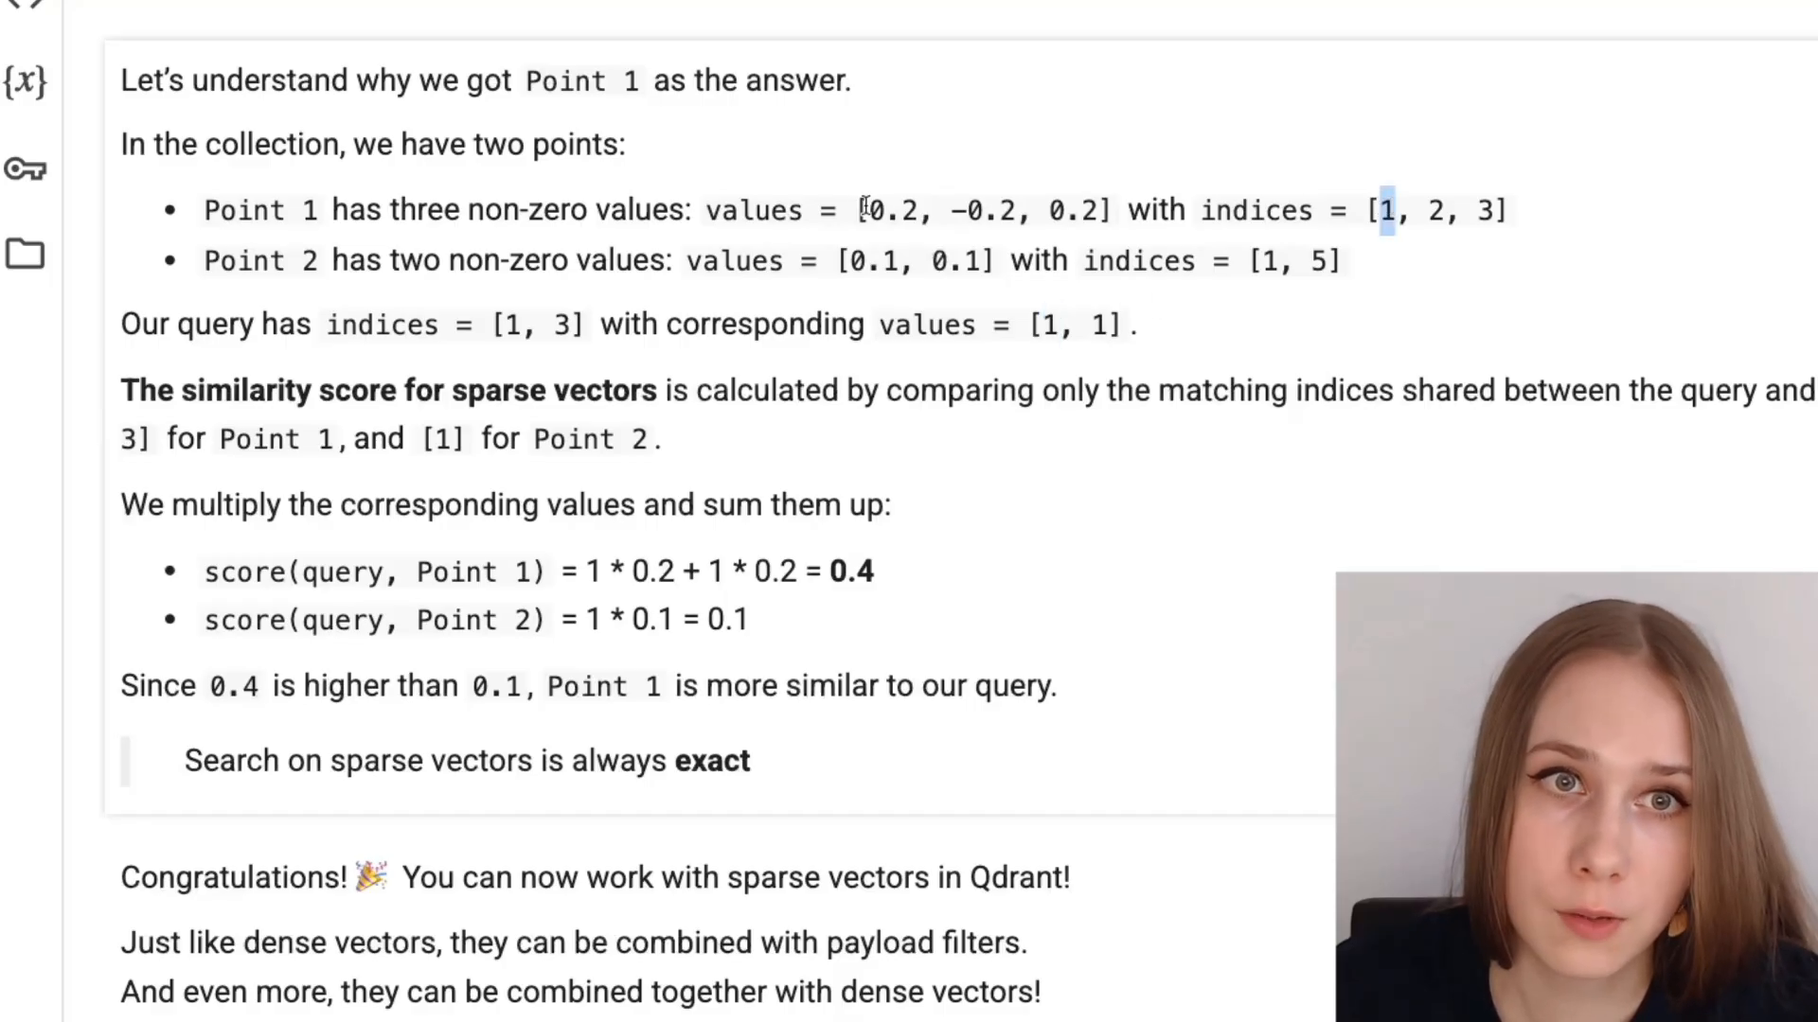
left_click_drag(866, 211, 923, 210)
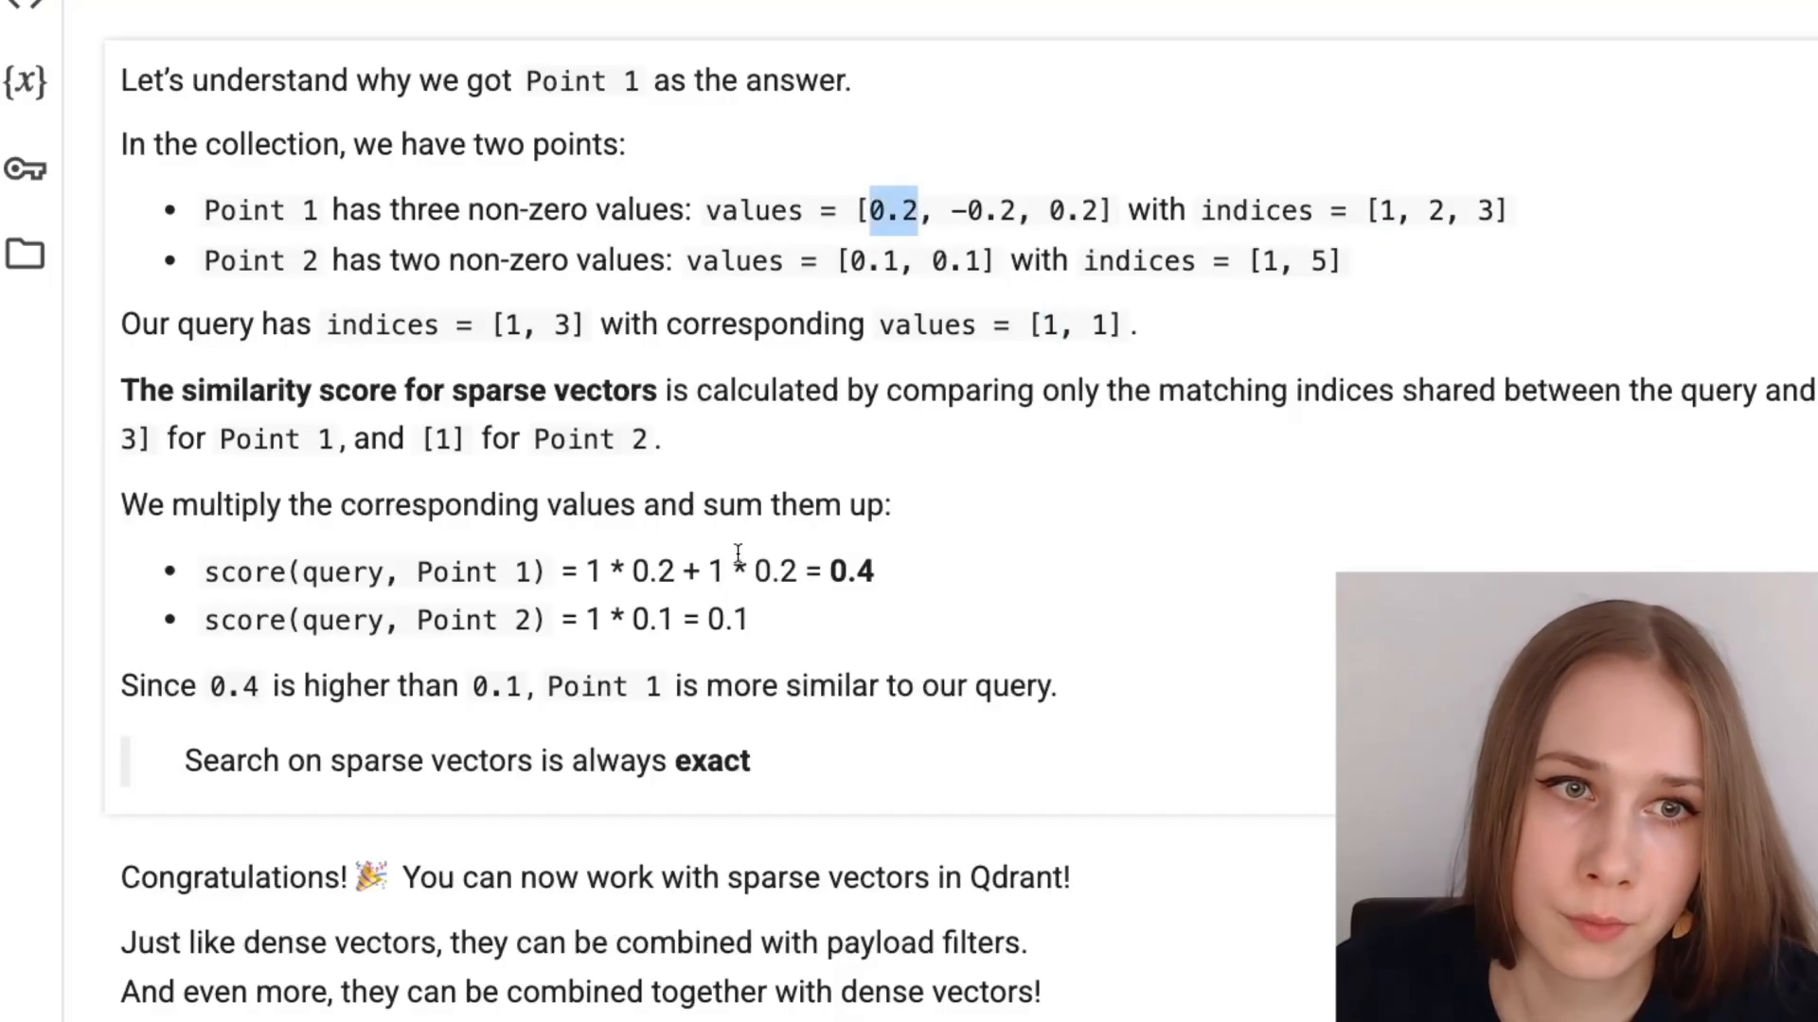
left_click_drag(587, 572, 676, 557)
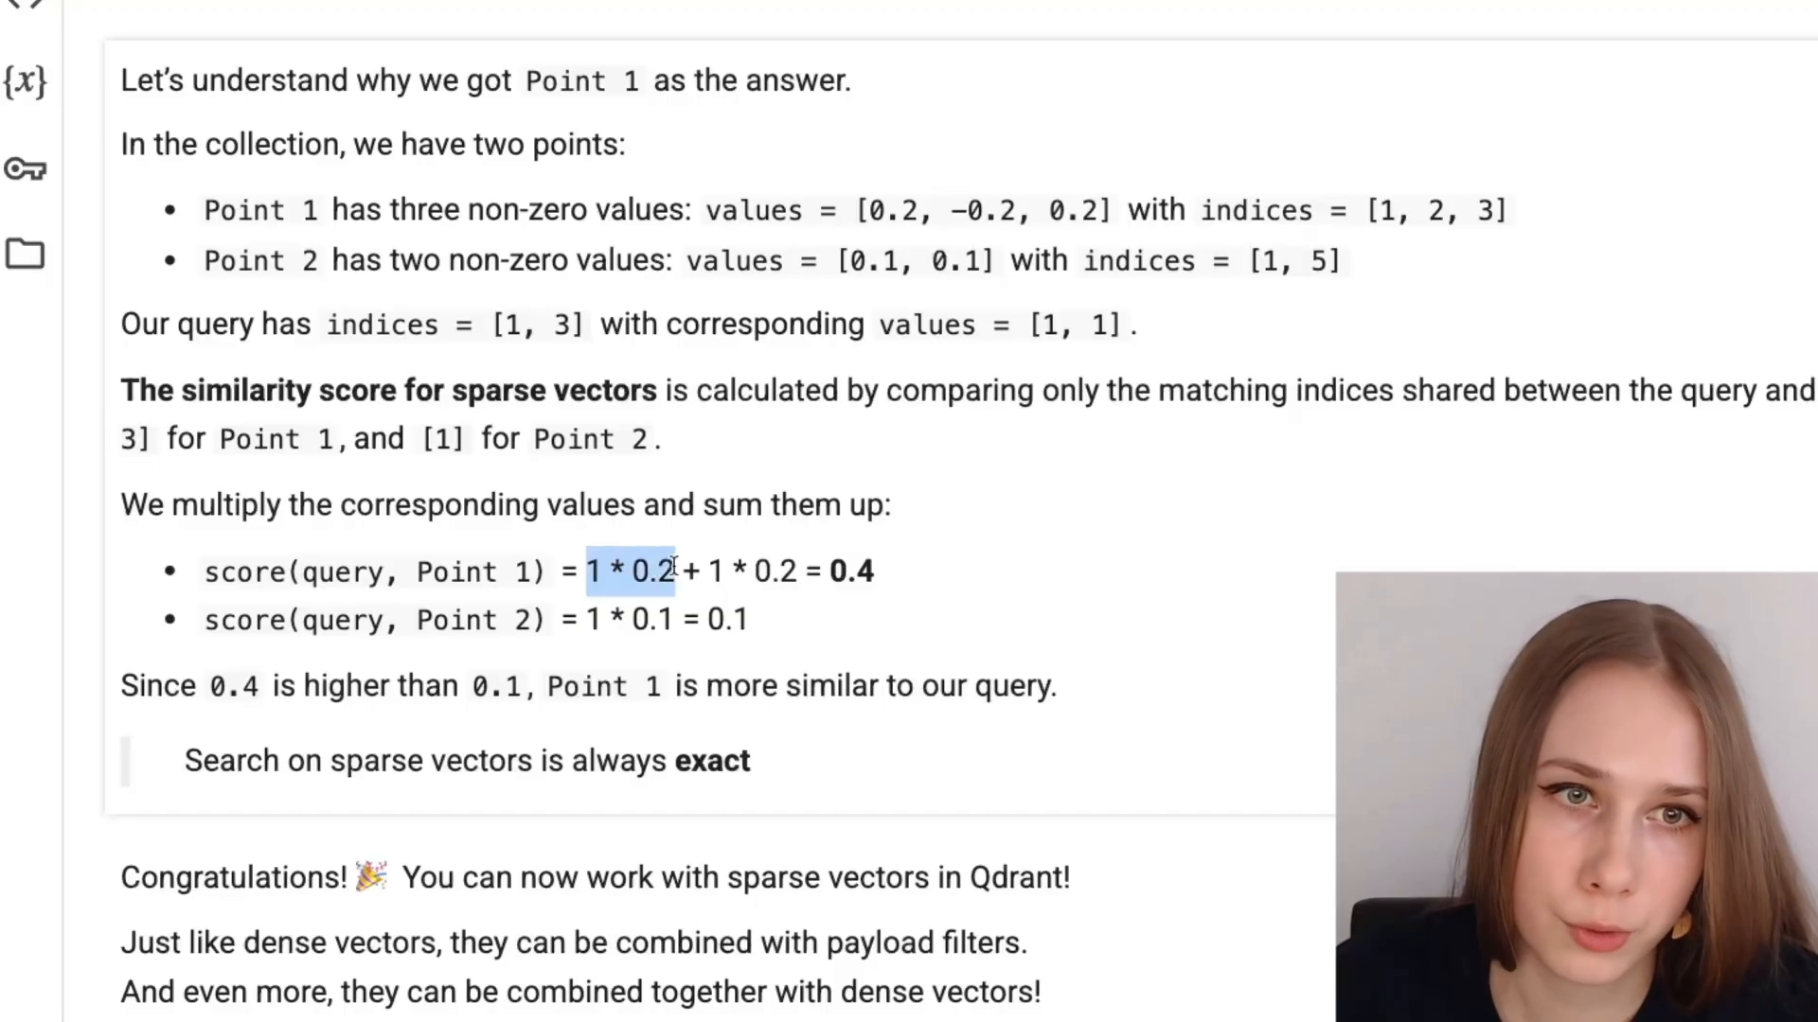
double_click(561, 323)
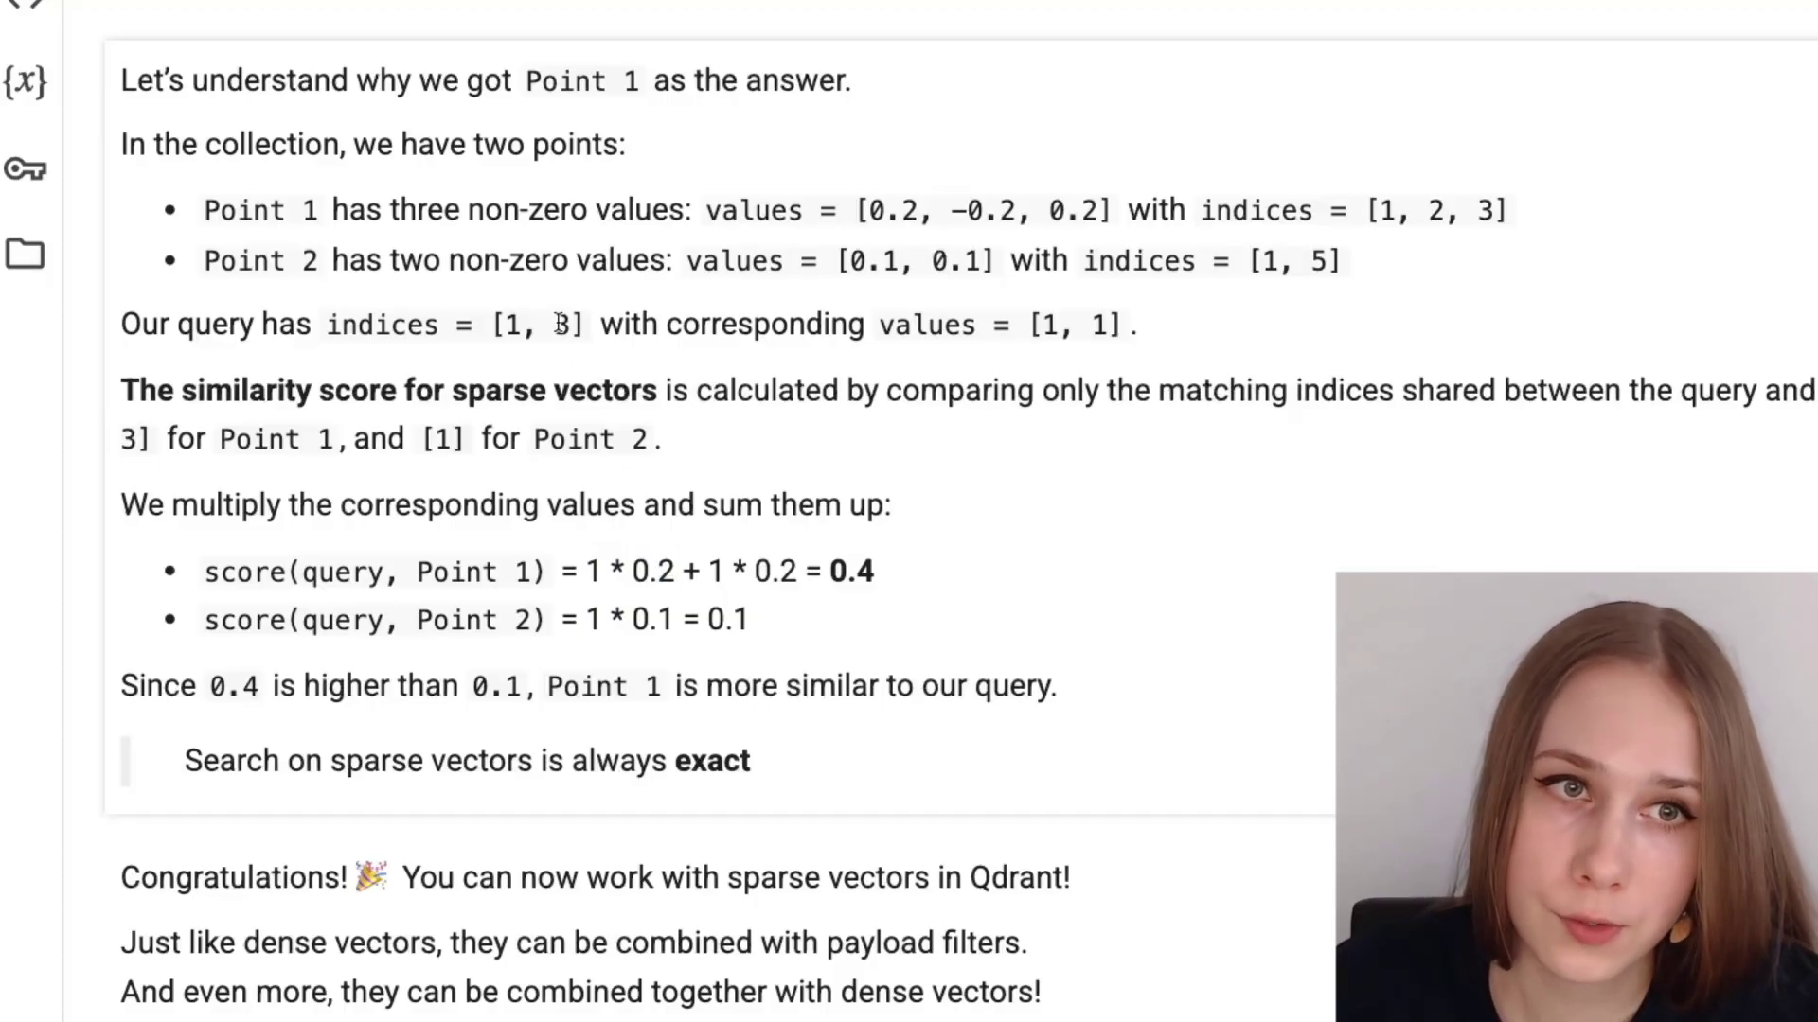
double_click(1104, 325)
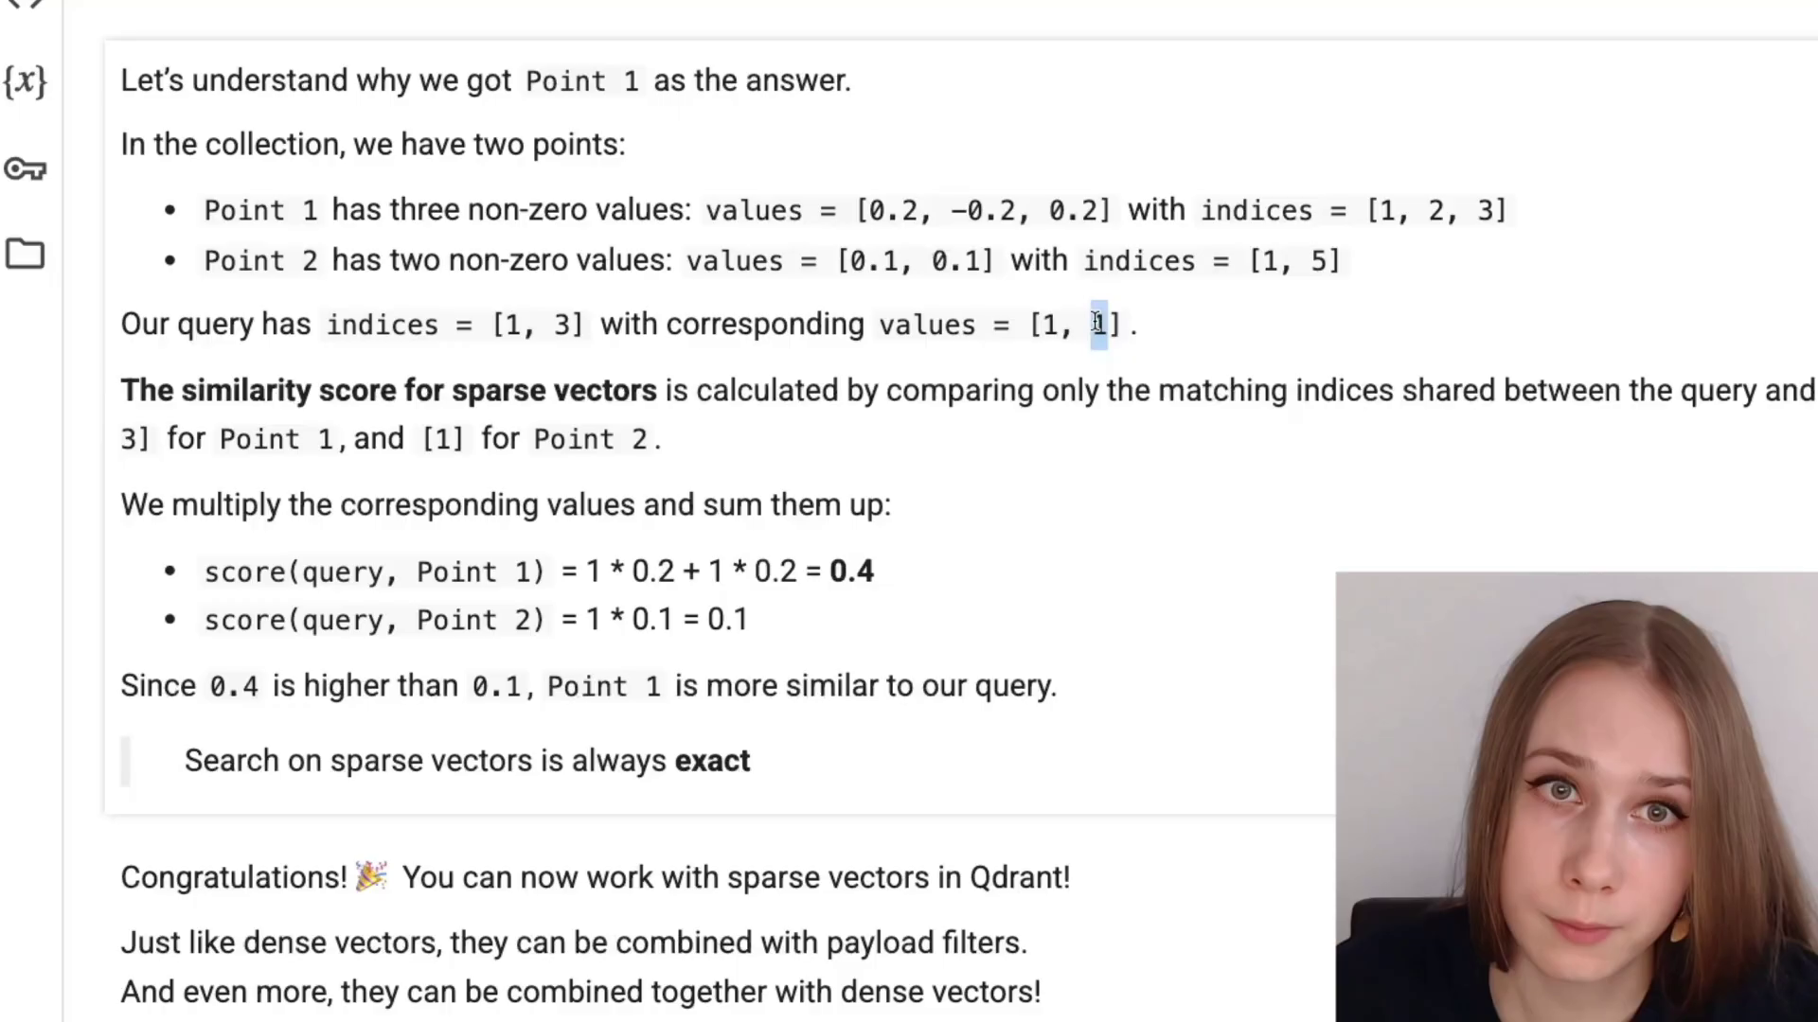
double_click(1483, 211)
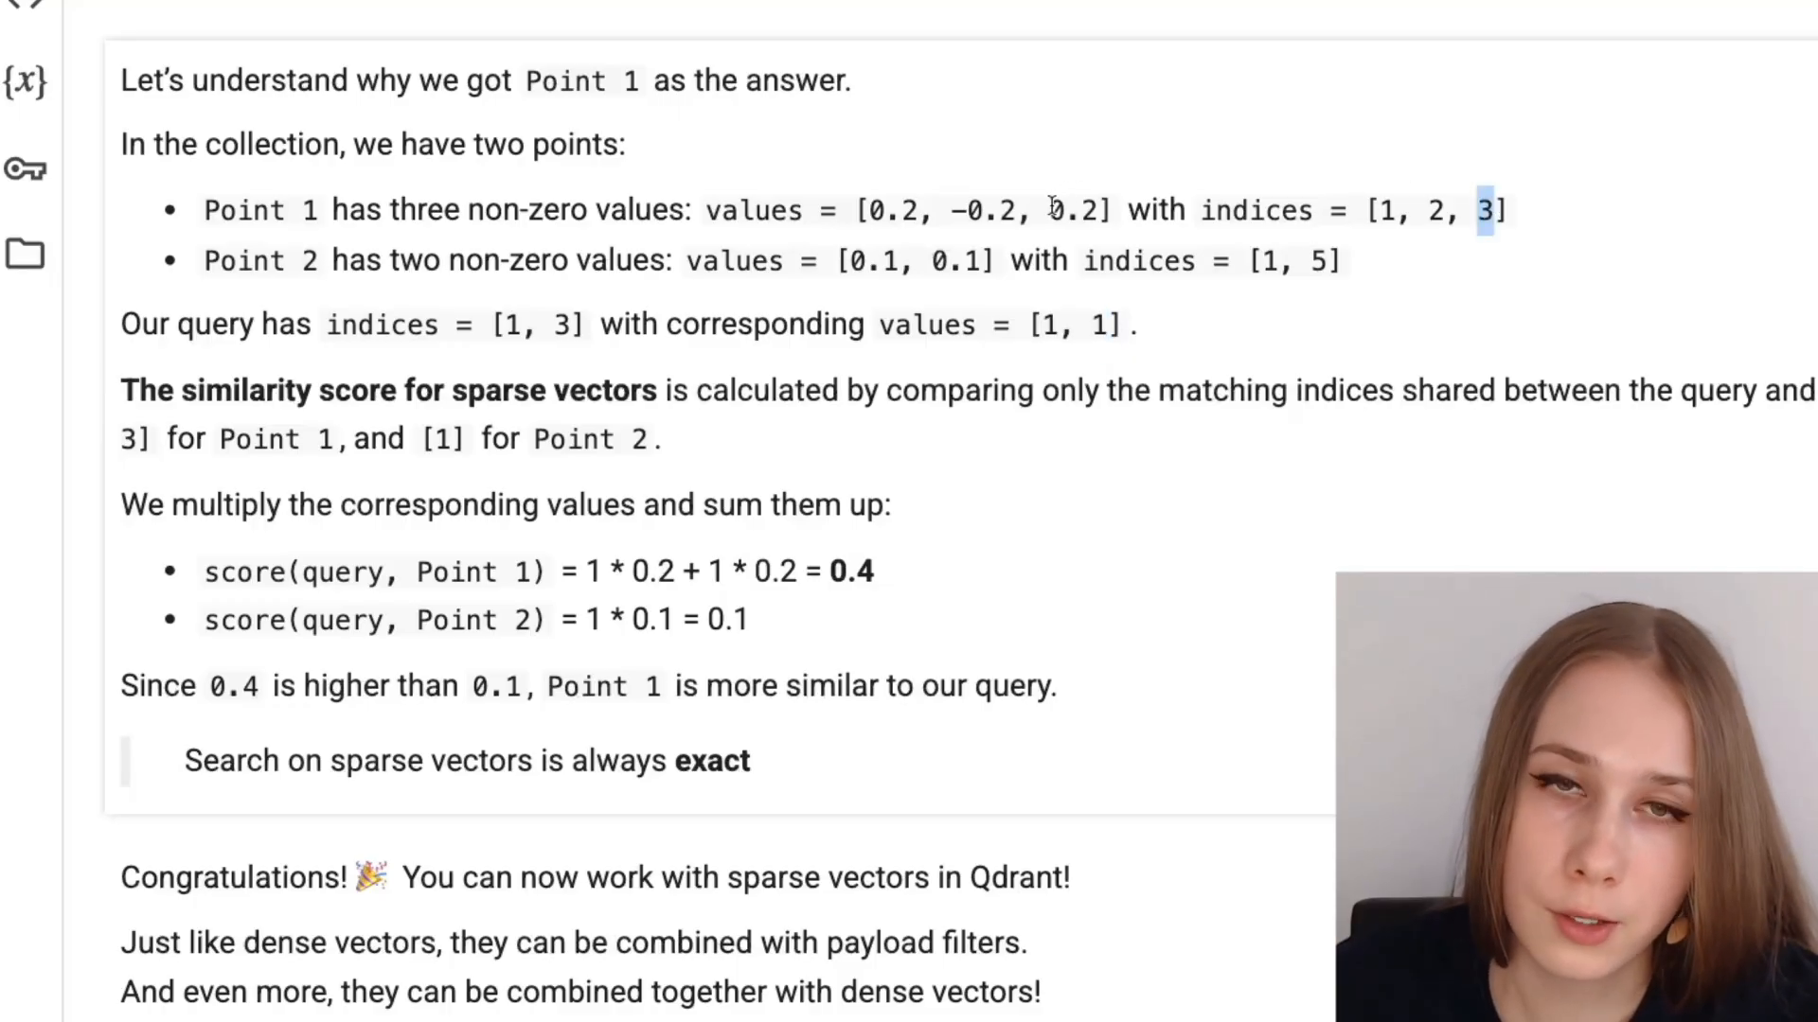
left_click_drag(1051, 209, 1101, 209)
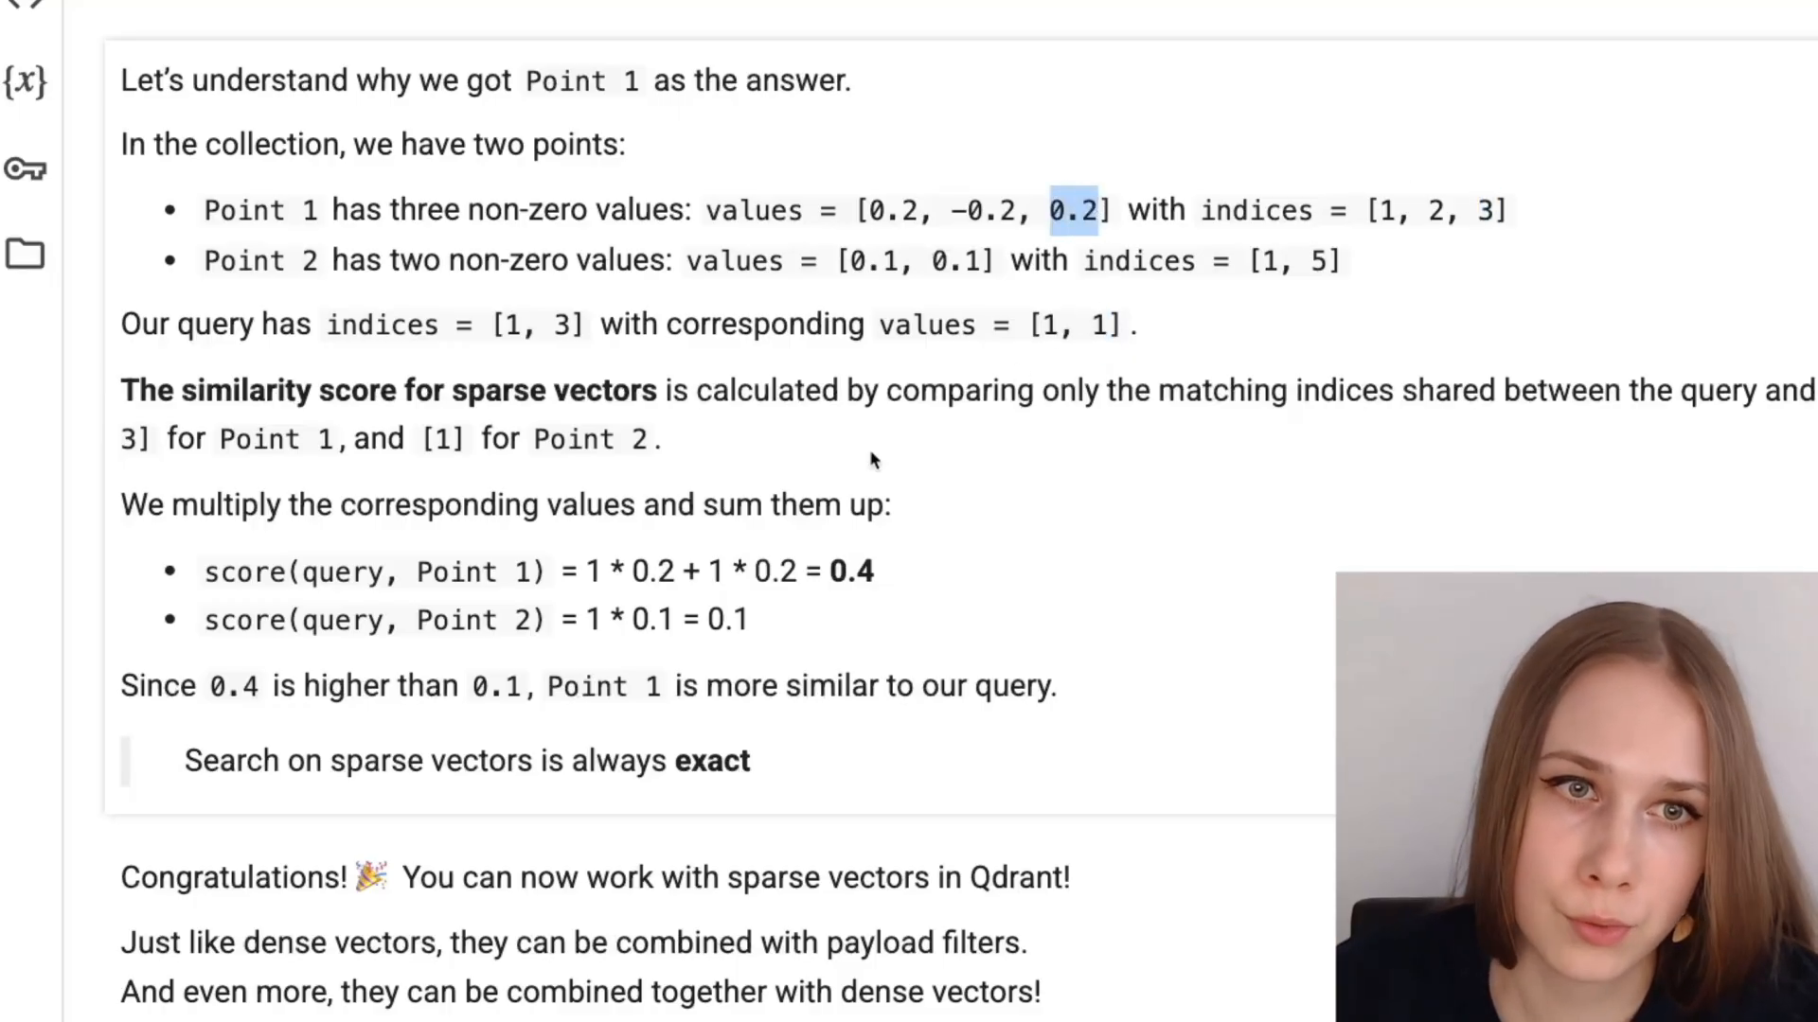
left_click_drag(707, 570, 796, 569)
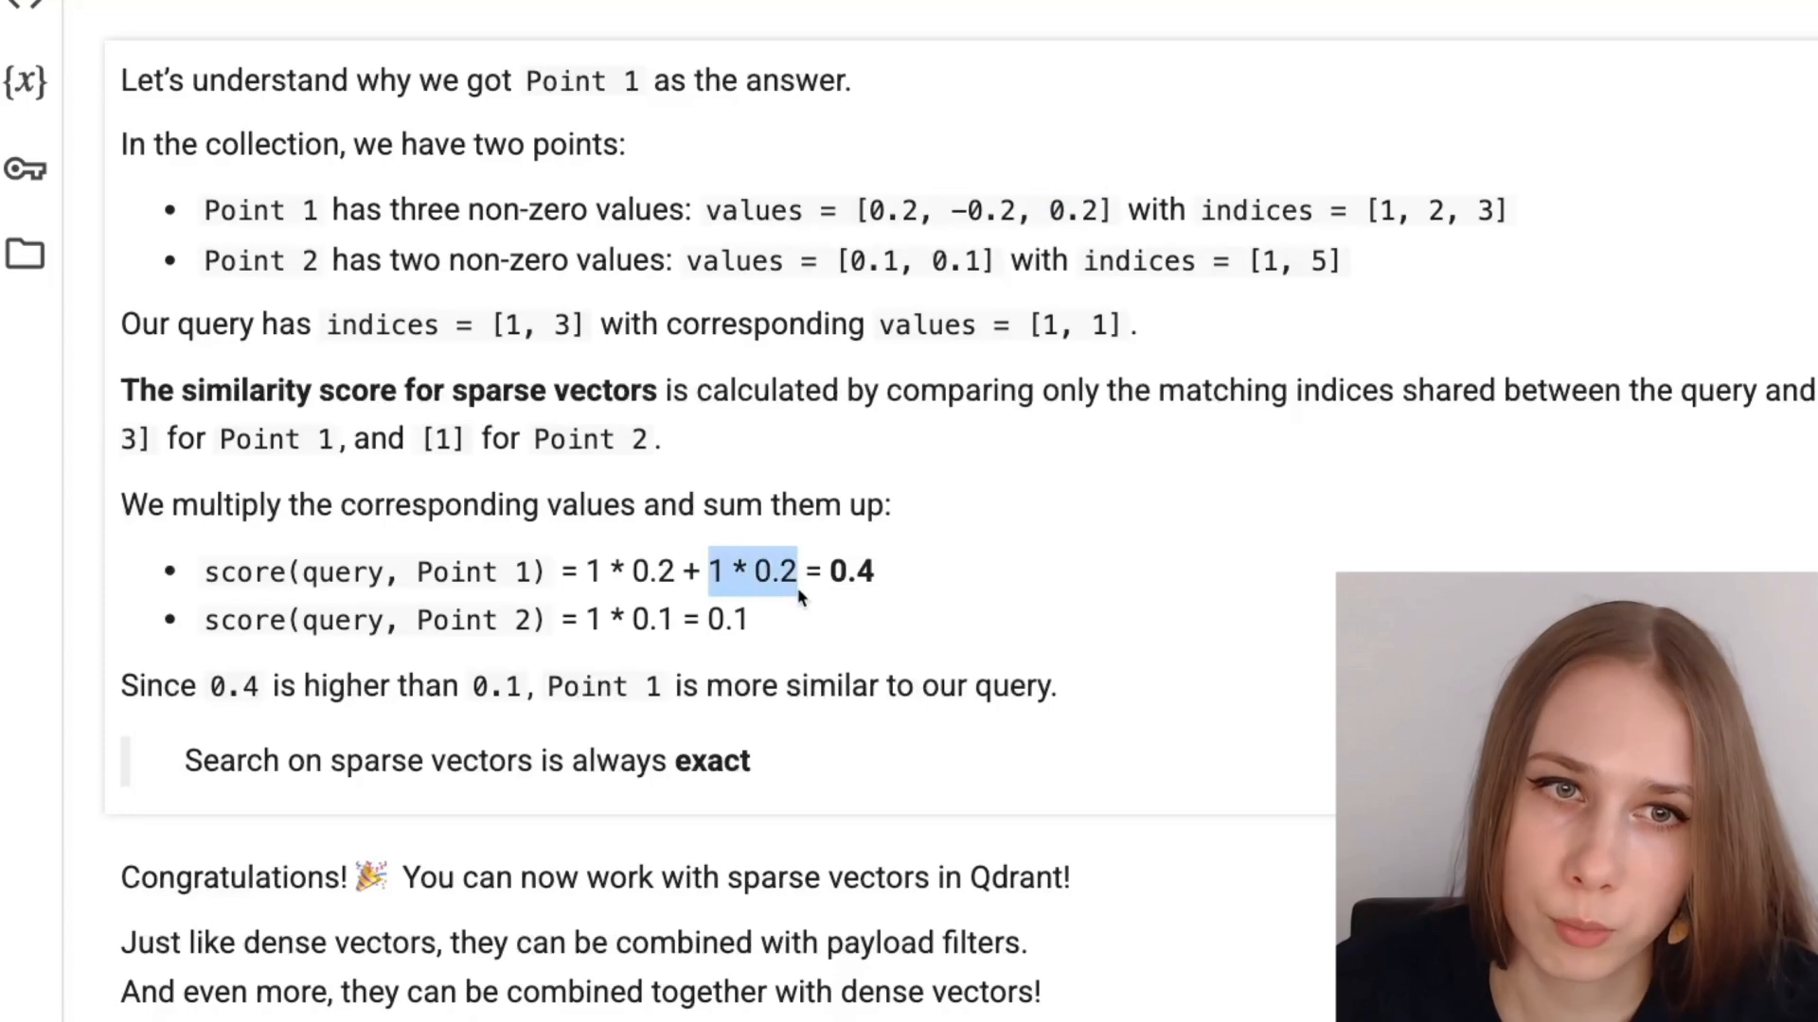
left_click_drag(584, 570, 872, 569)
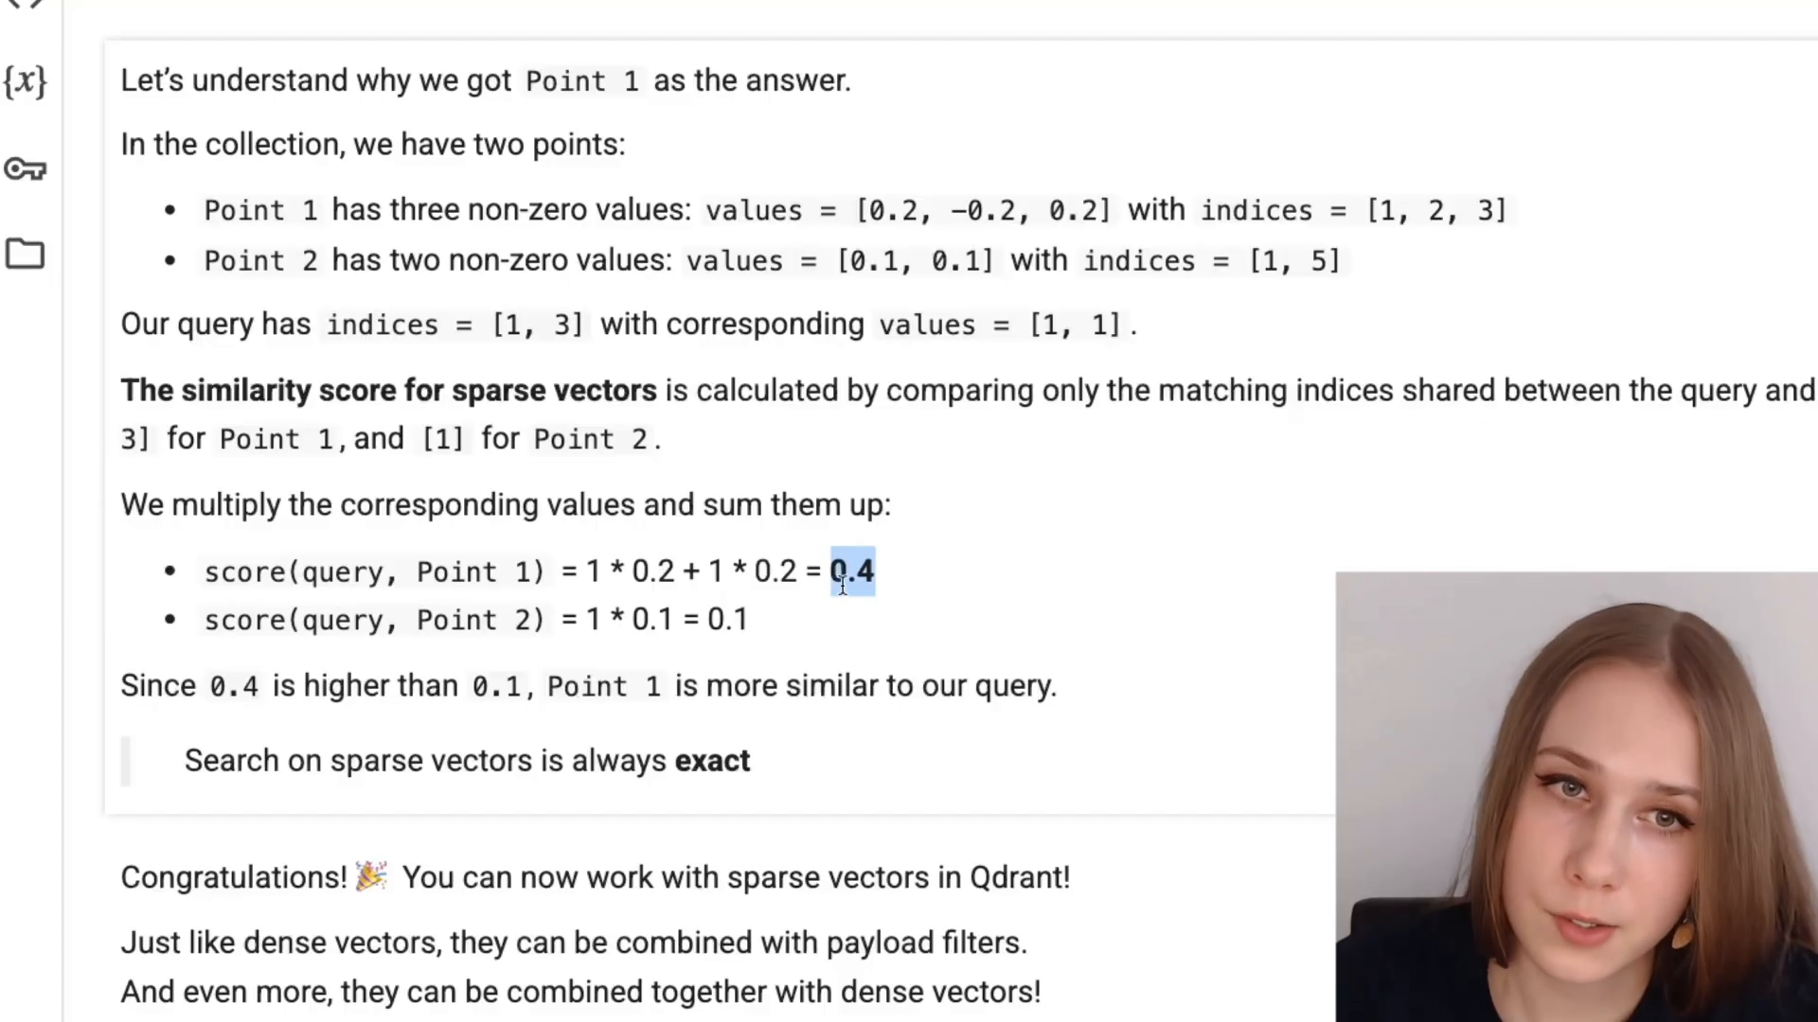
scroll(885, 593, "down", 1)
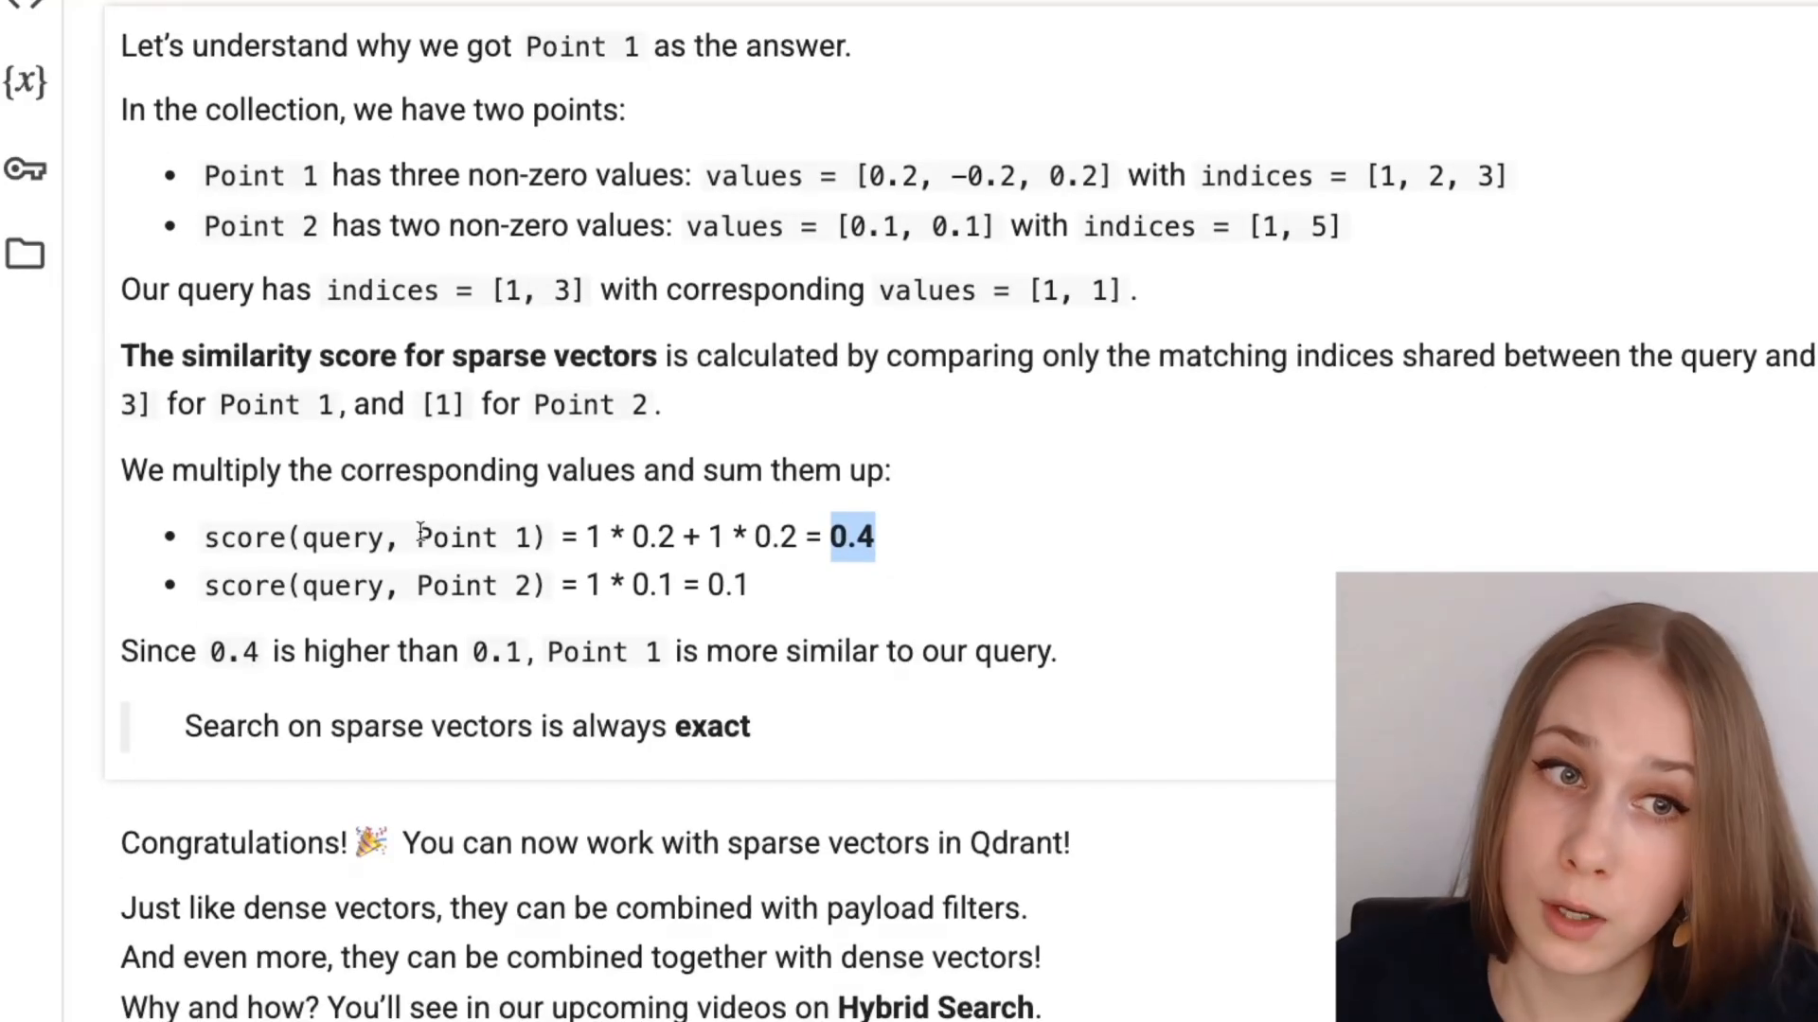
left_click_drag(417, 537, 559, 537)
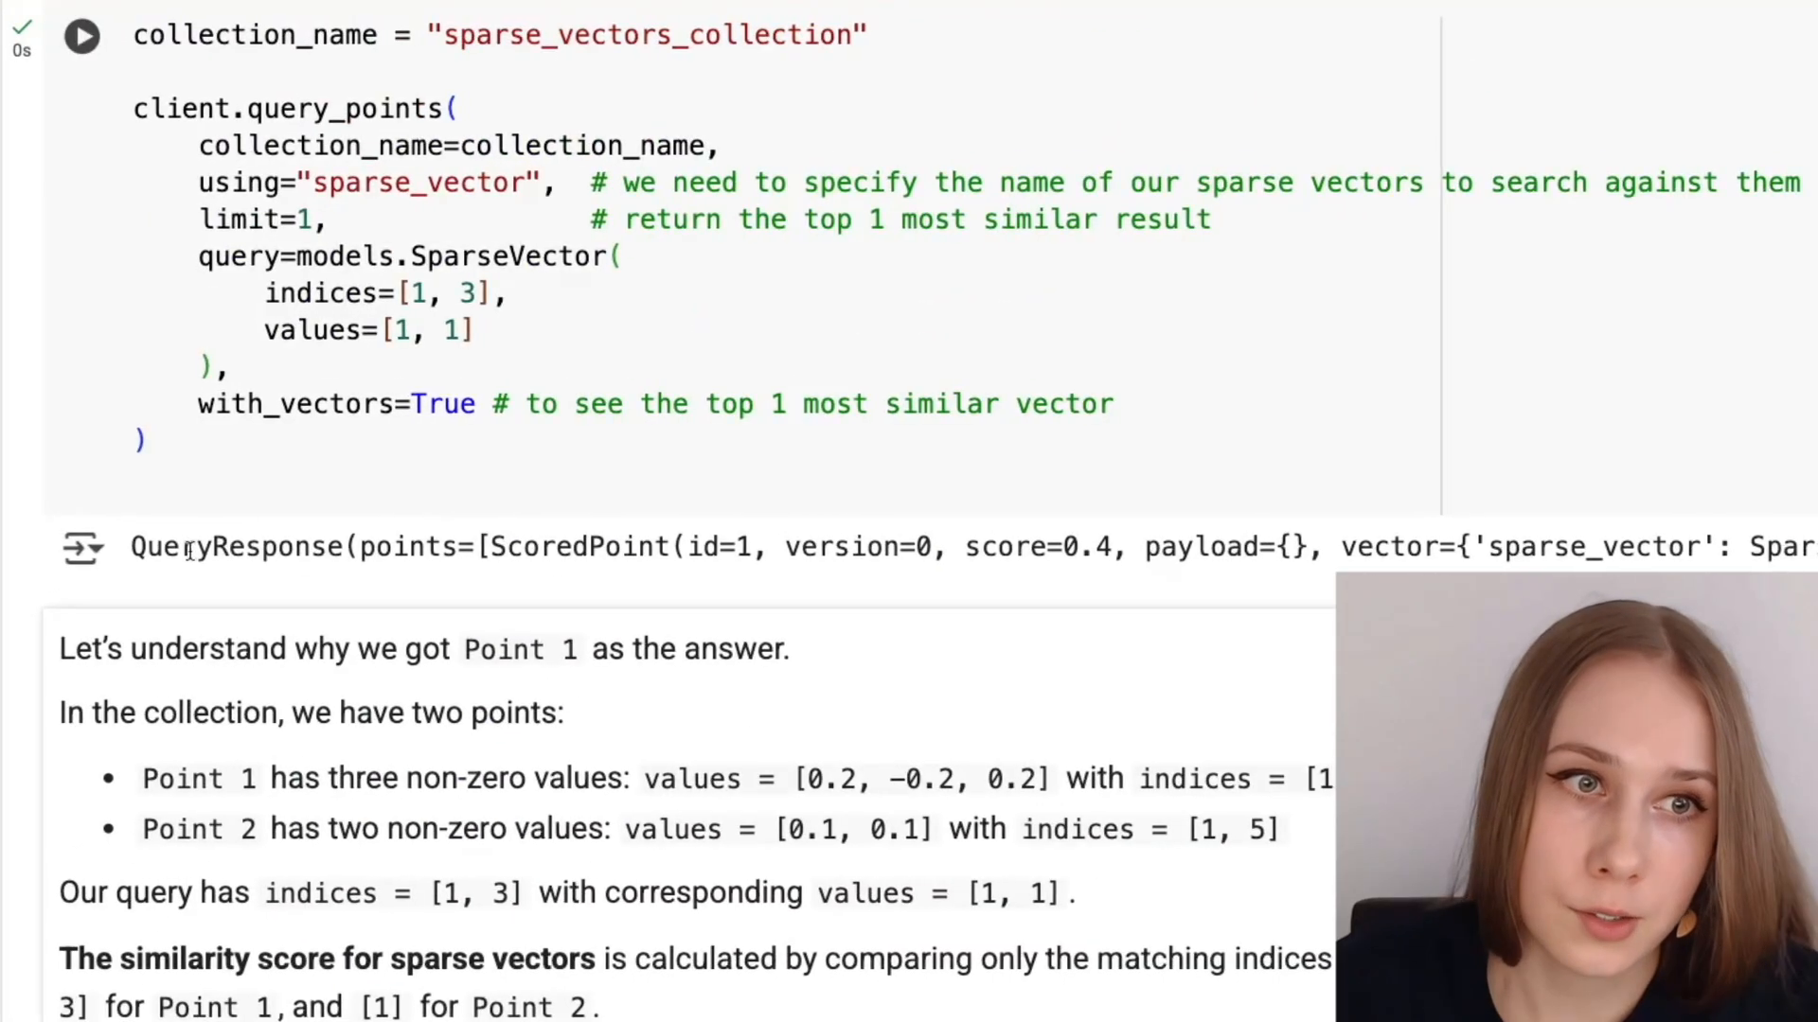
left_click_drag(689, 548, 748, 546)
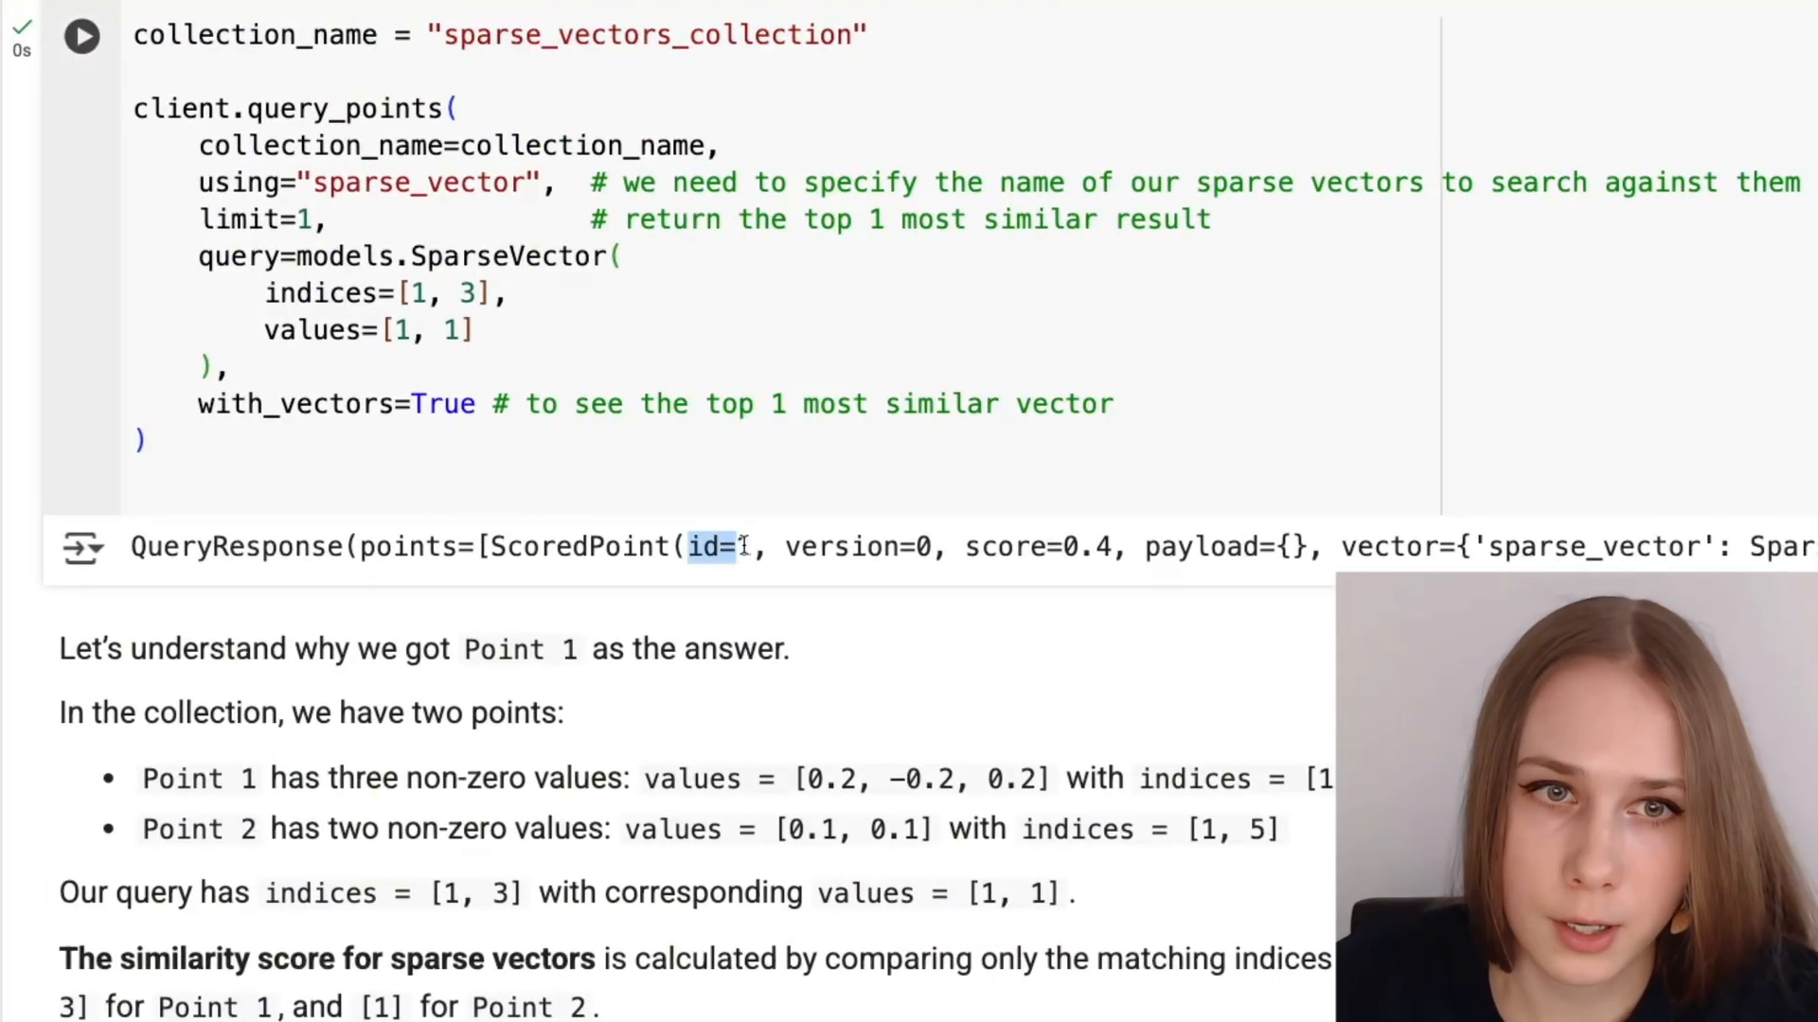
left_click_drag(967, 547, 1114, 546)
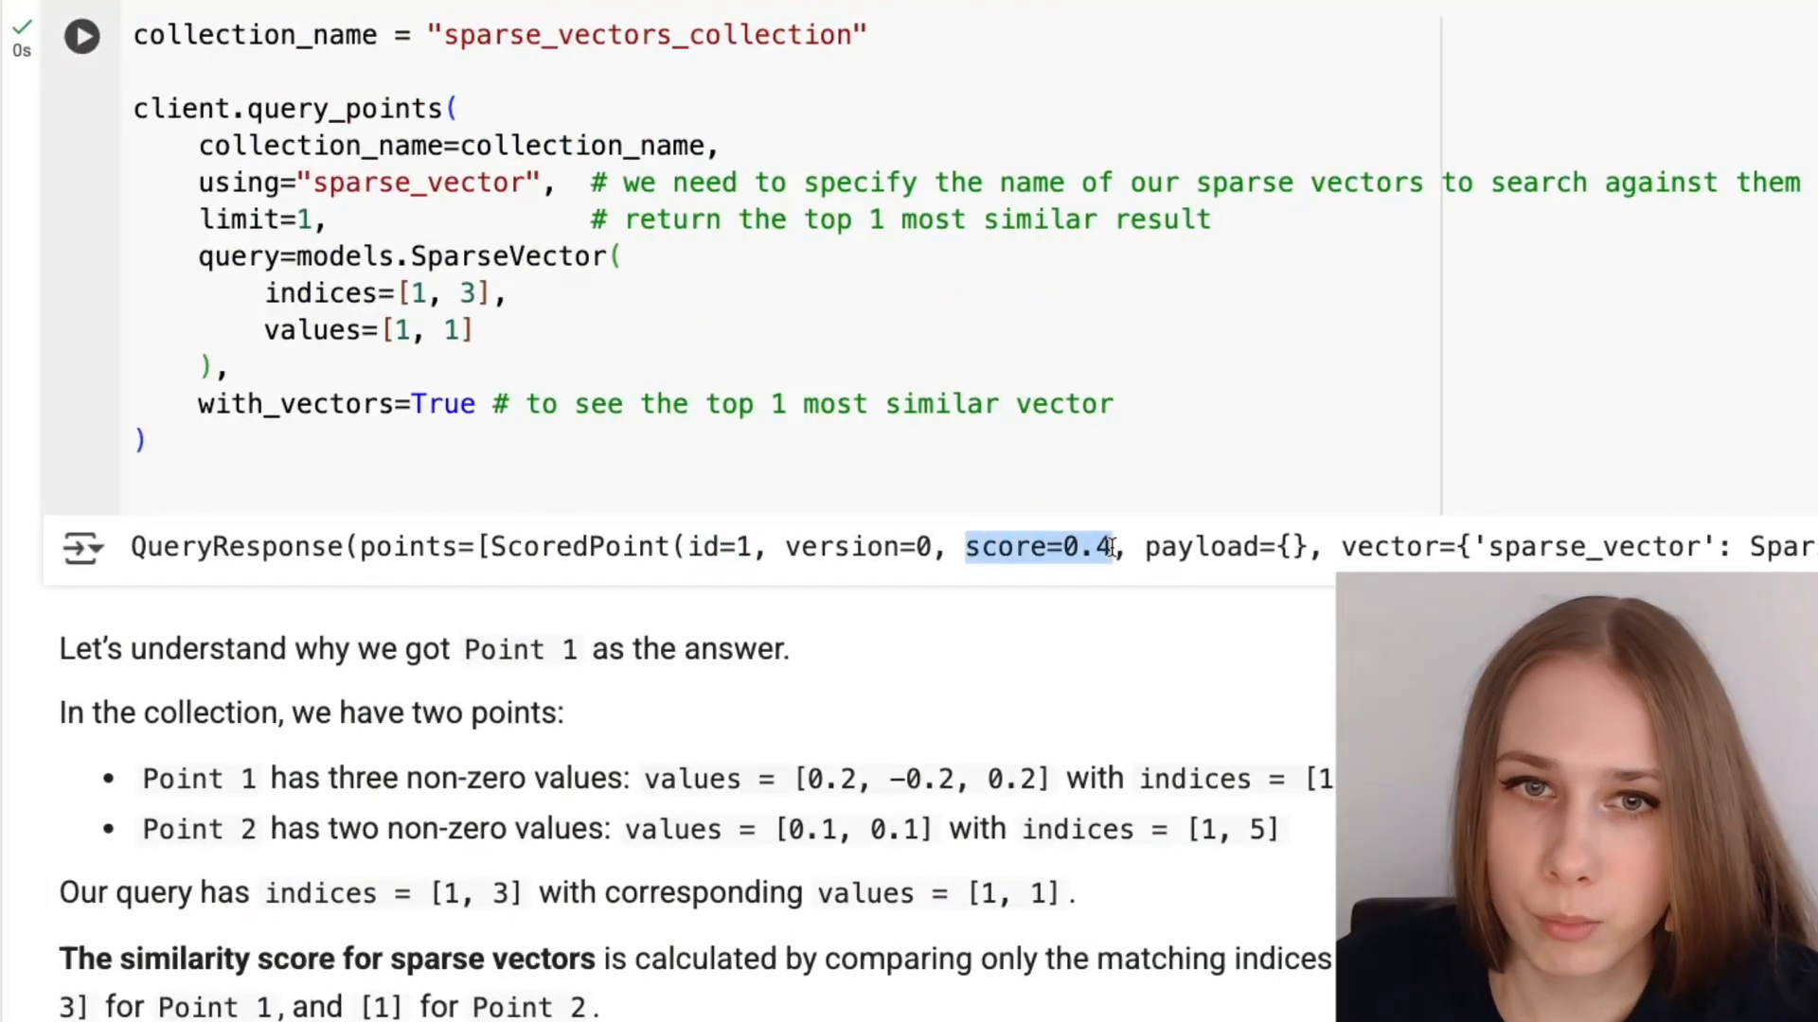